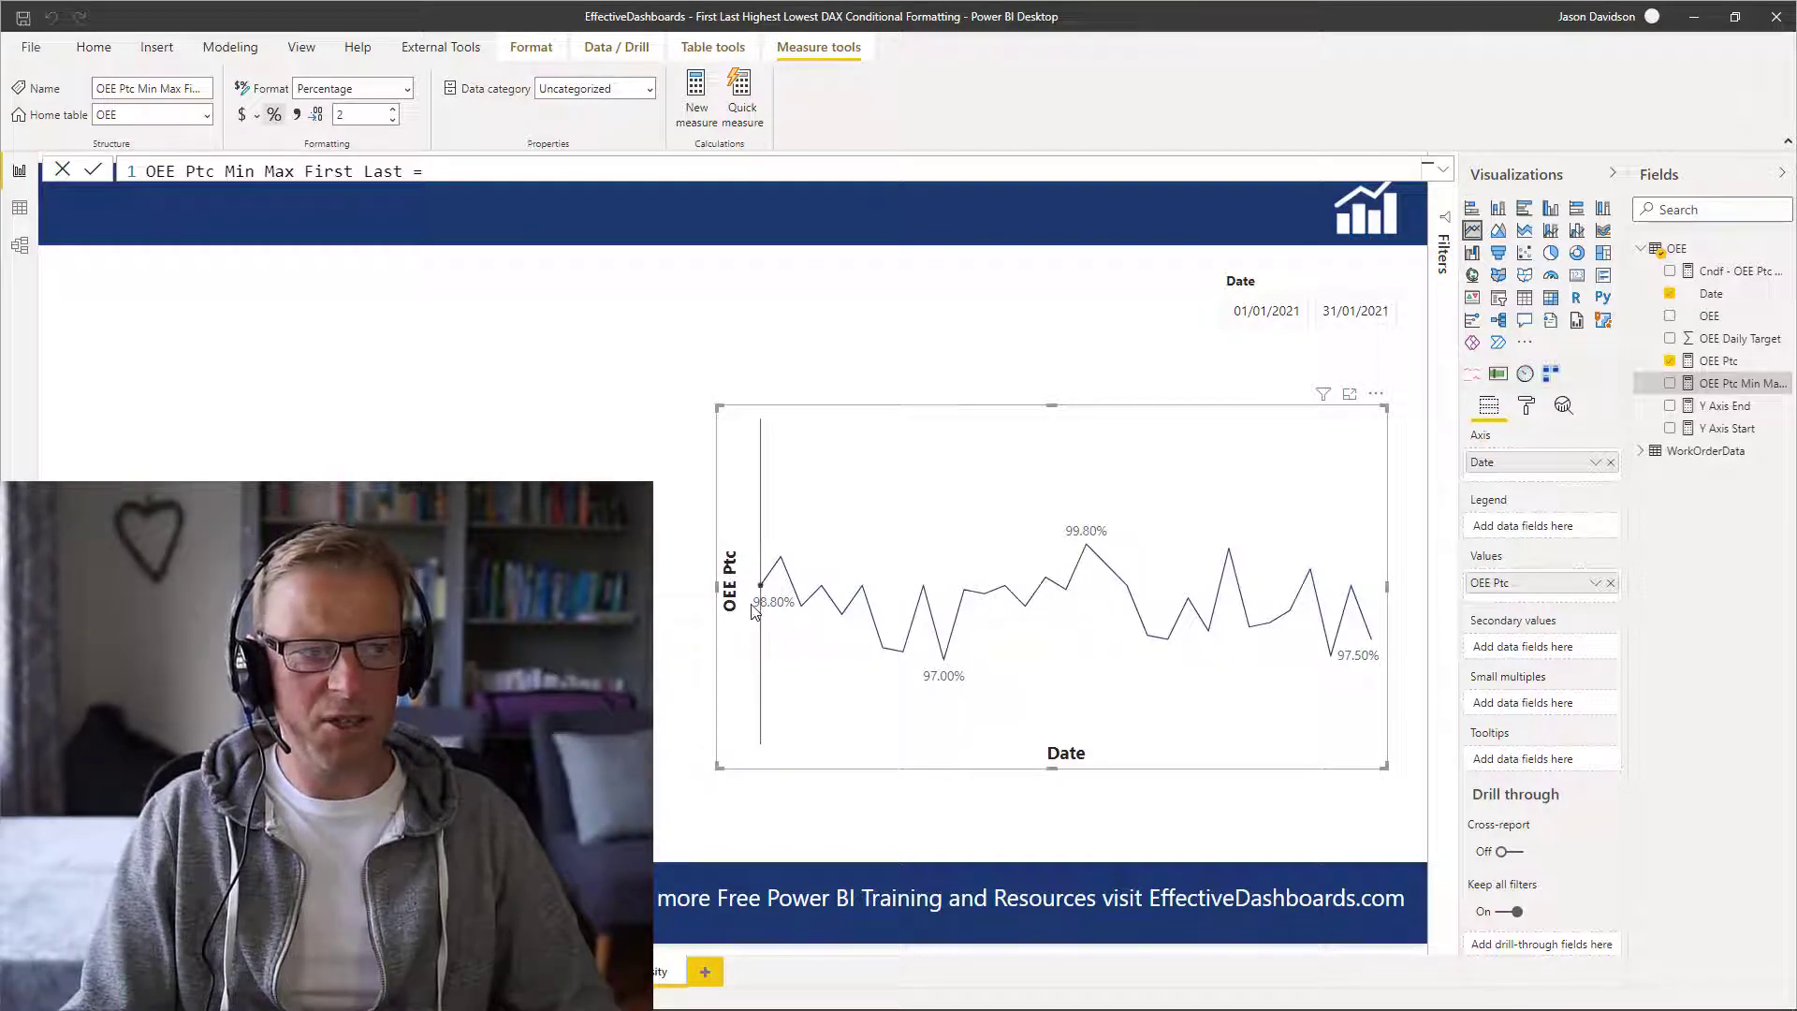
# - Write the OEE Ptc Min Max First Last measure in DAX with max, min, first-date and last-date variables and a SWITCH result
pyautogui.moveTo(761, 605)
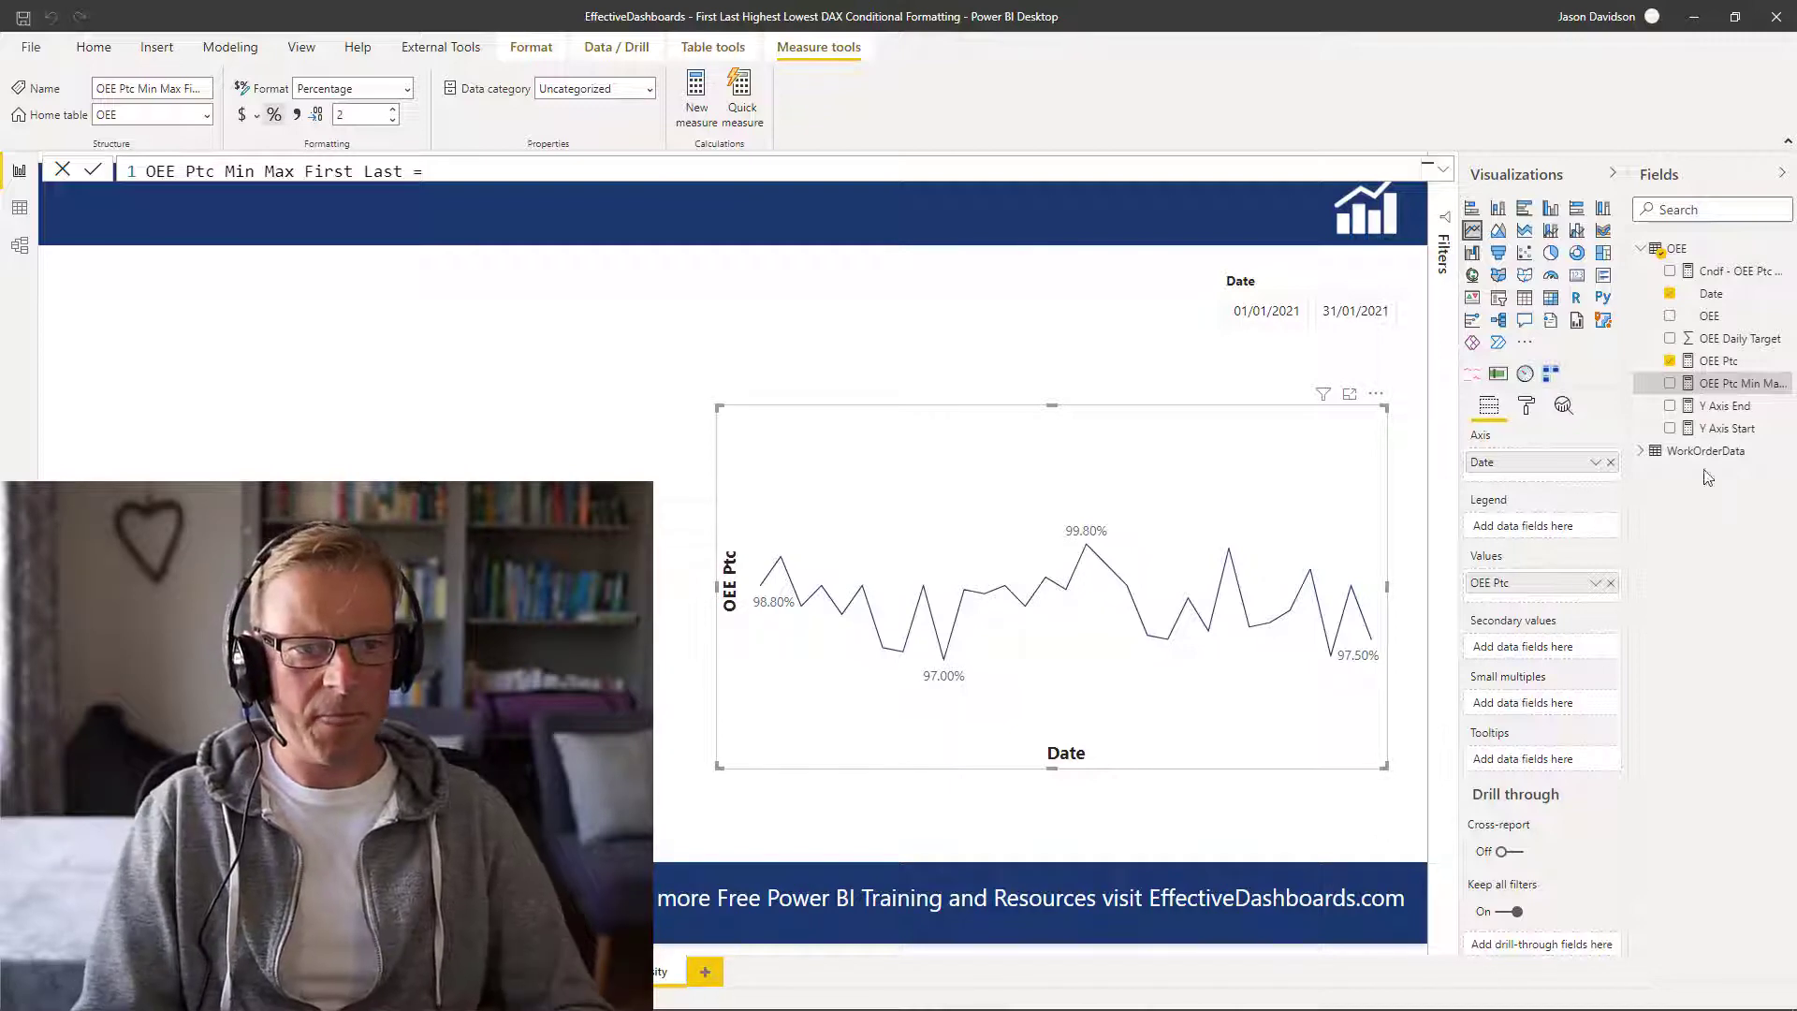
pyautogui.click(1443, 169)
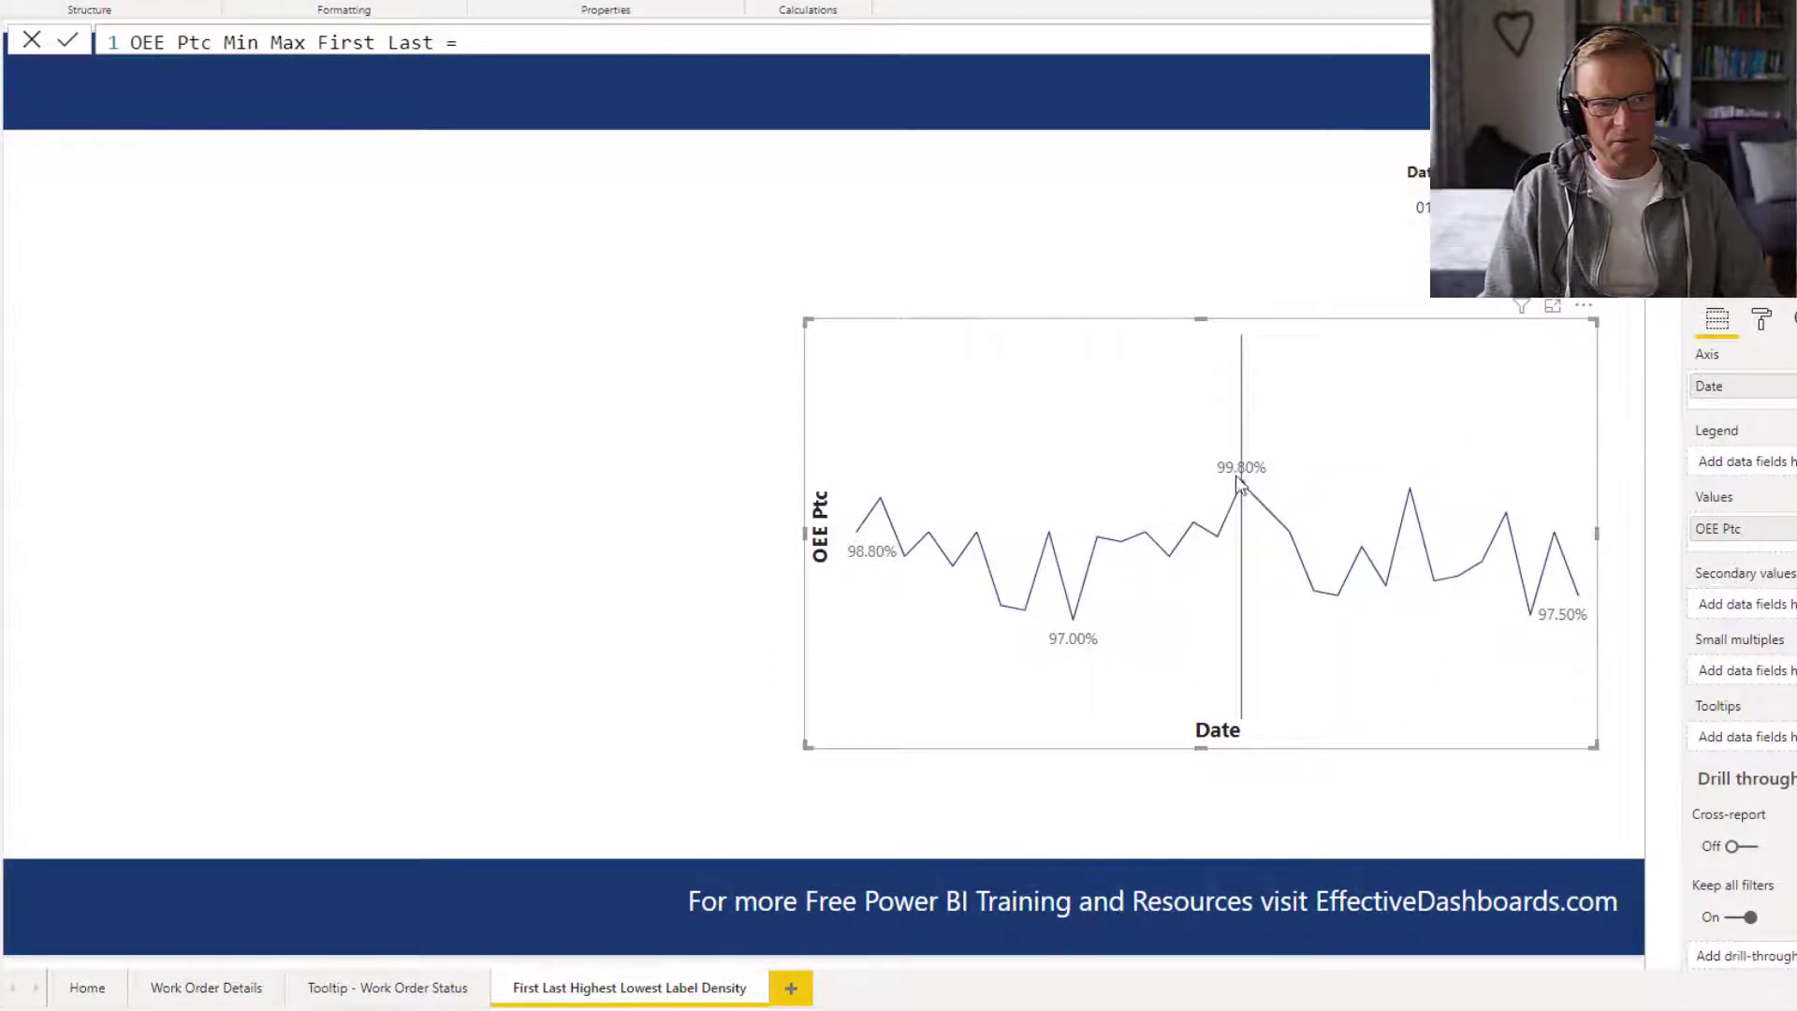
pyautogui.moveTo(1241, 479)
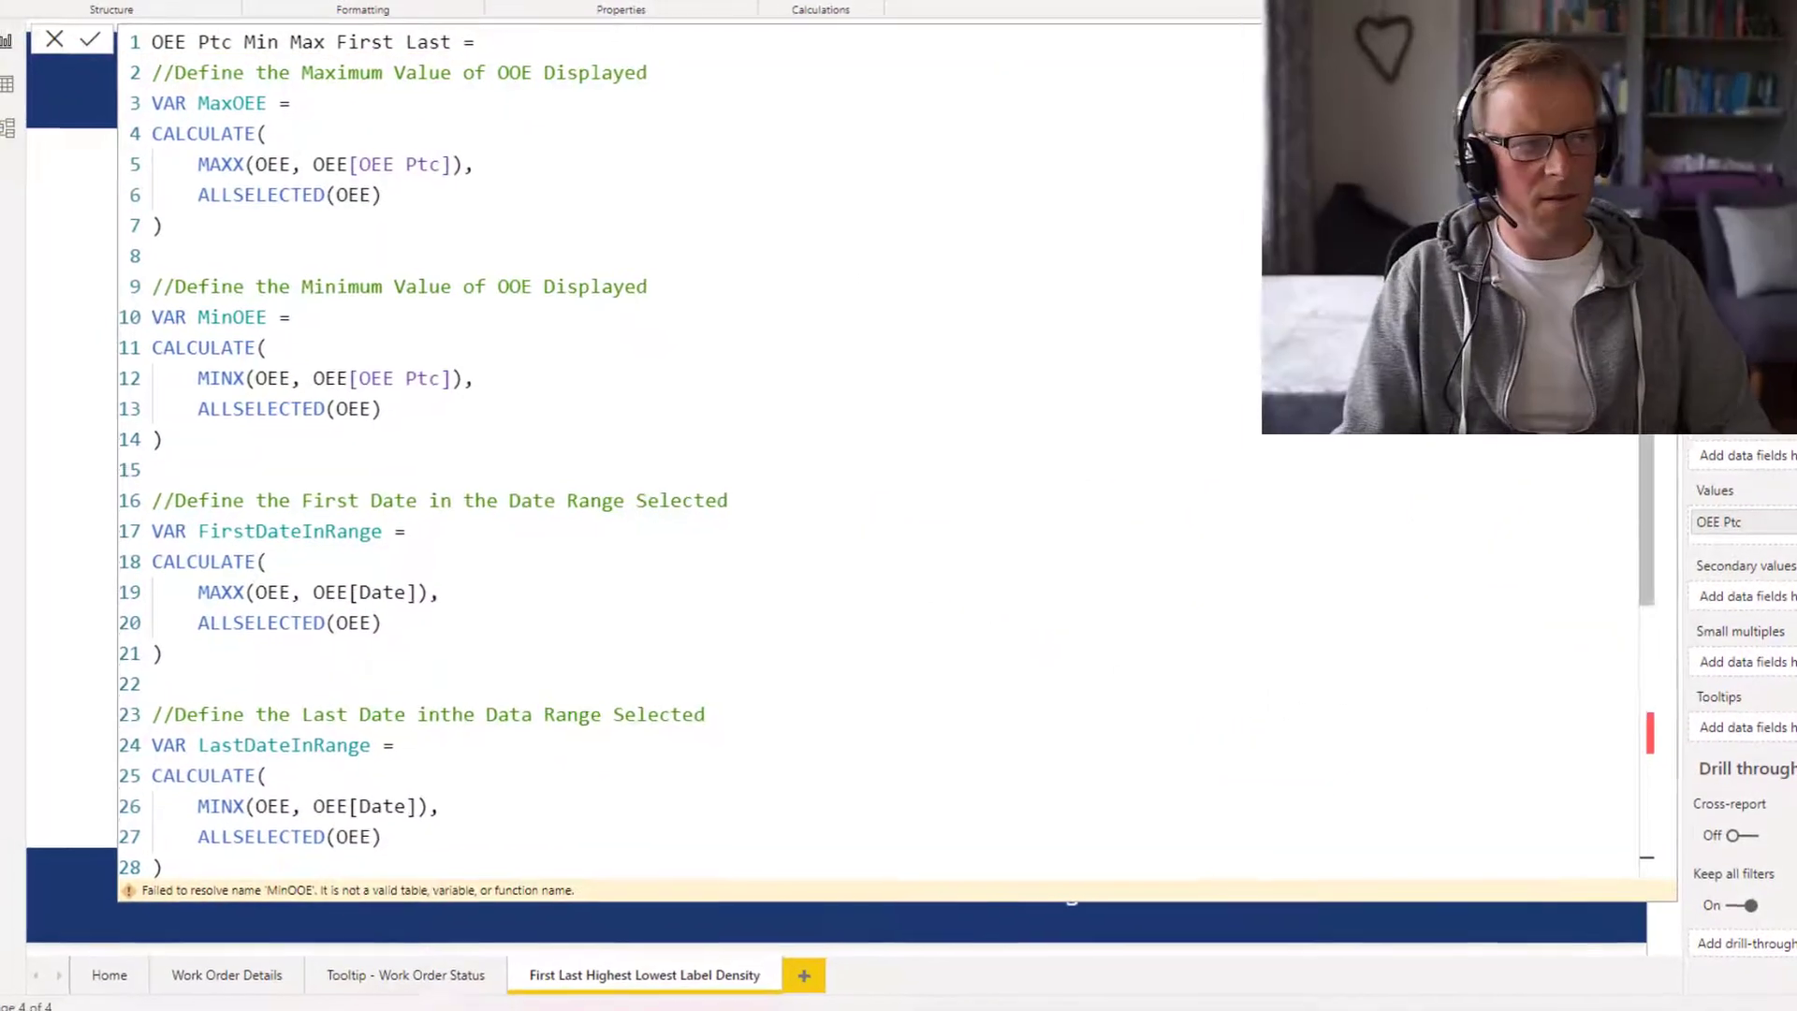
# - Correct the misspelled variable references in the SWITCH conditions to MaxOEE and MinOEE
pyautogui.scroll(-4, 896, 452)
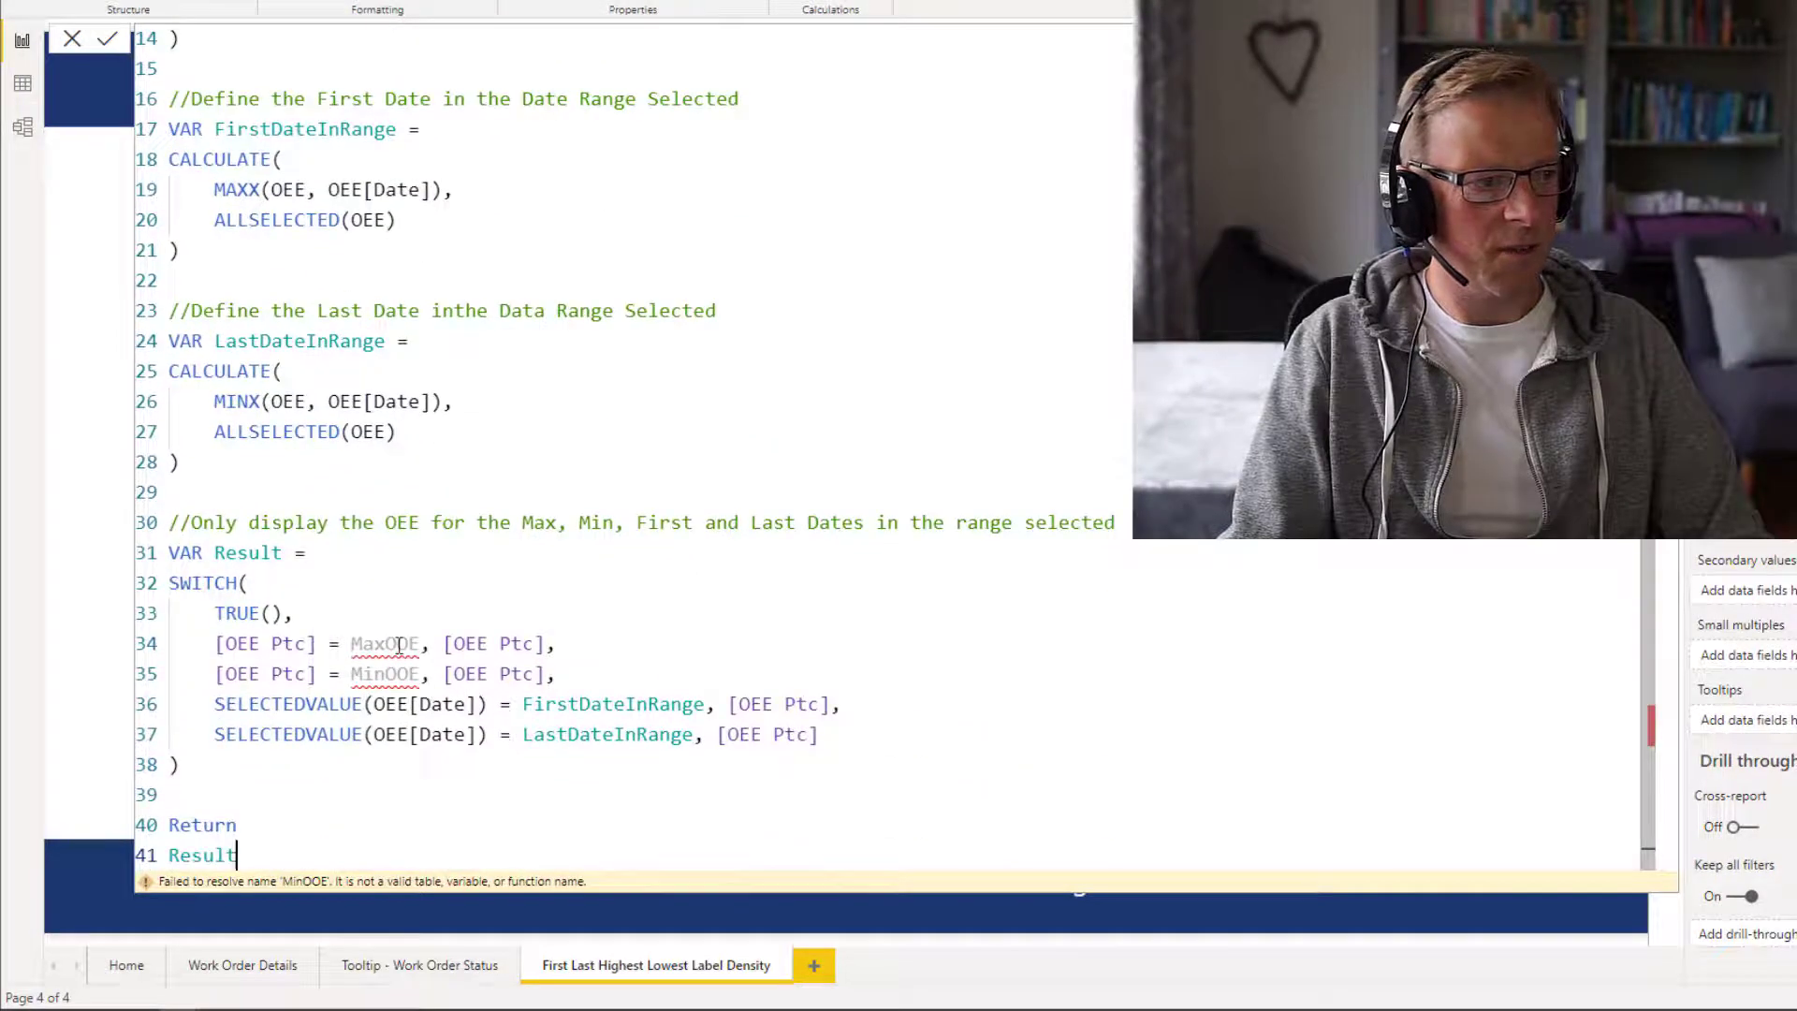
pyautogui.click(399, 646)
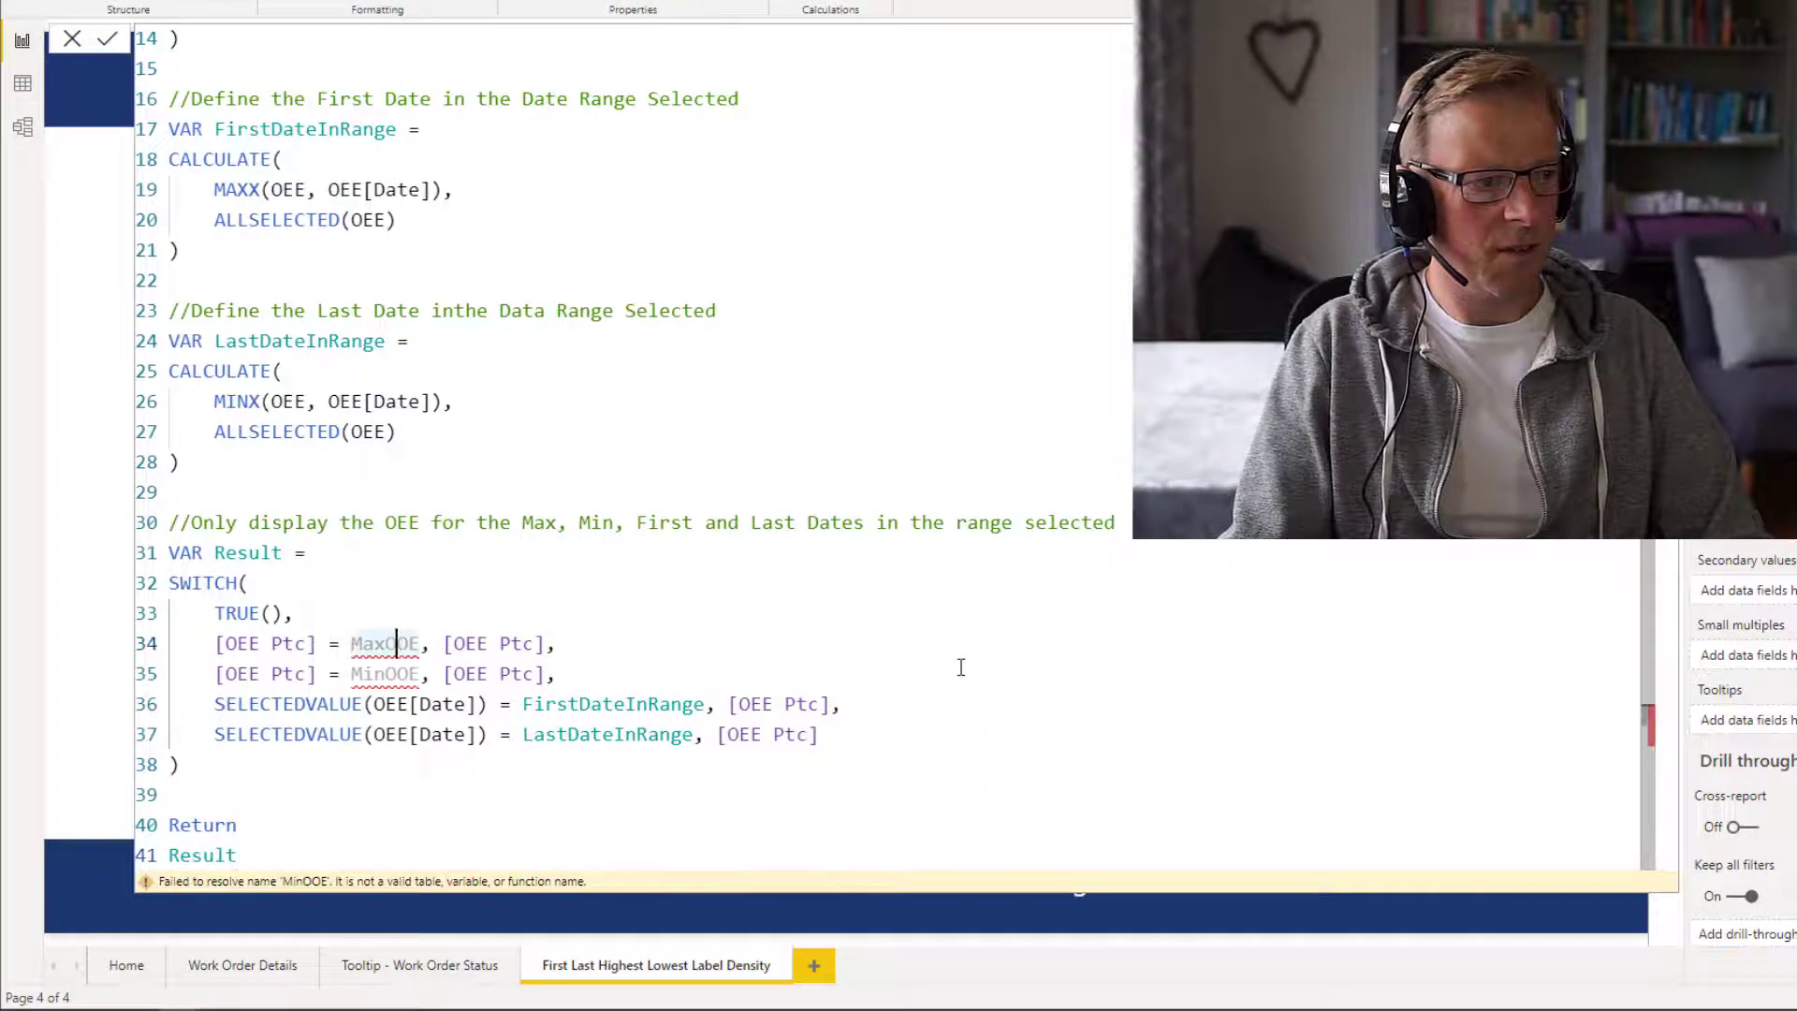
pyautogui.press('Delete')
pyautogui.write('E')
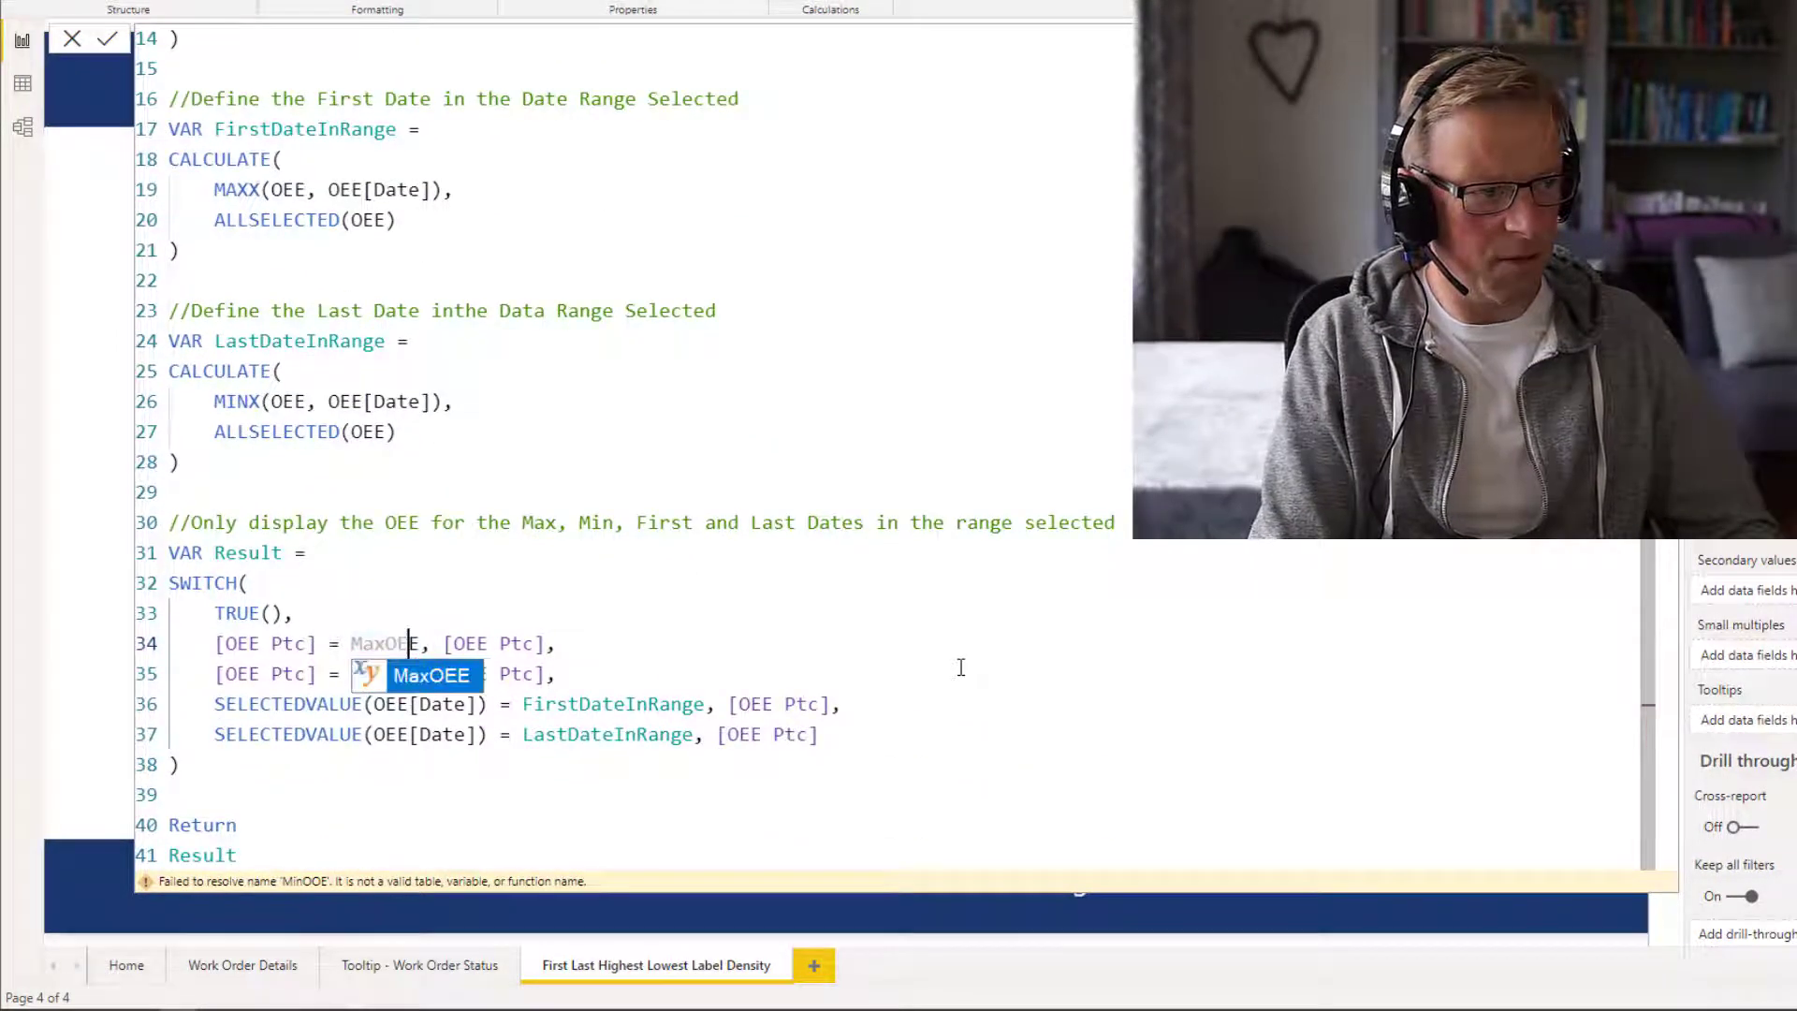
pyautogui.press('Escape')
pyautogui.click(367, 674)
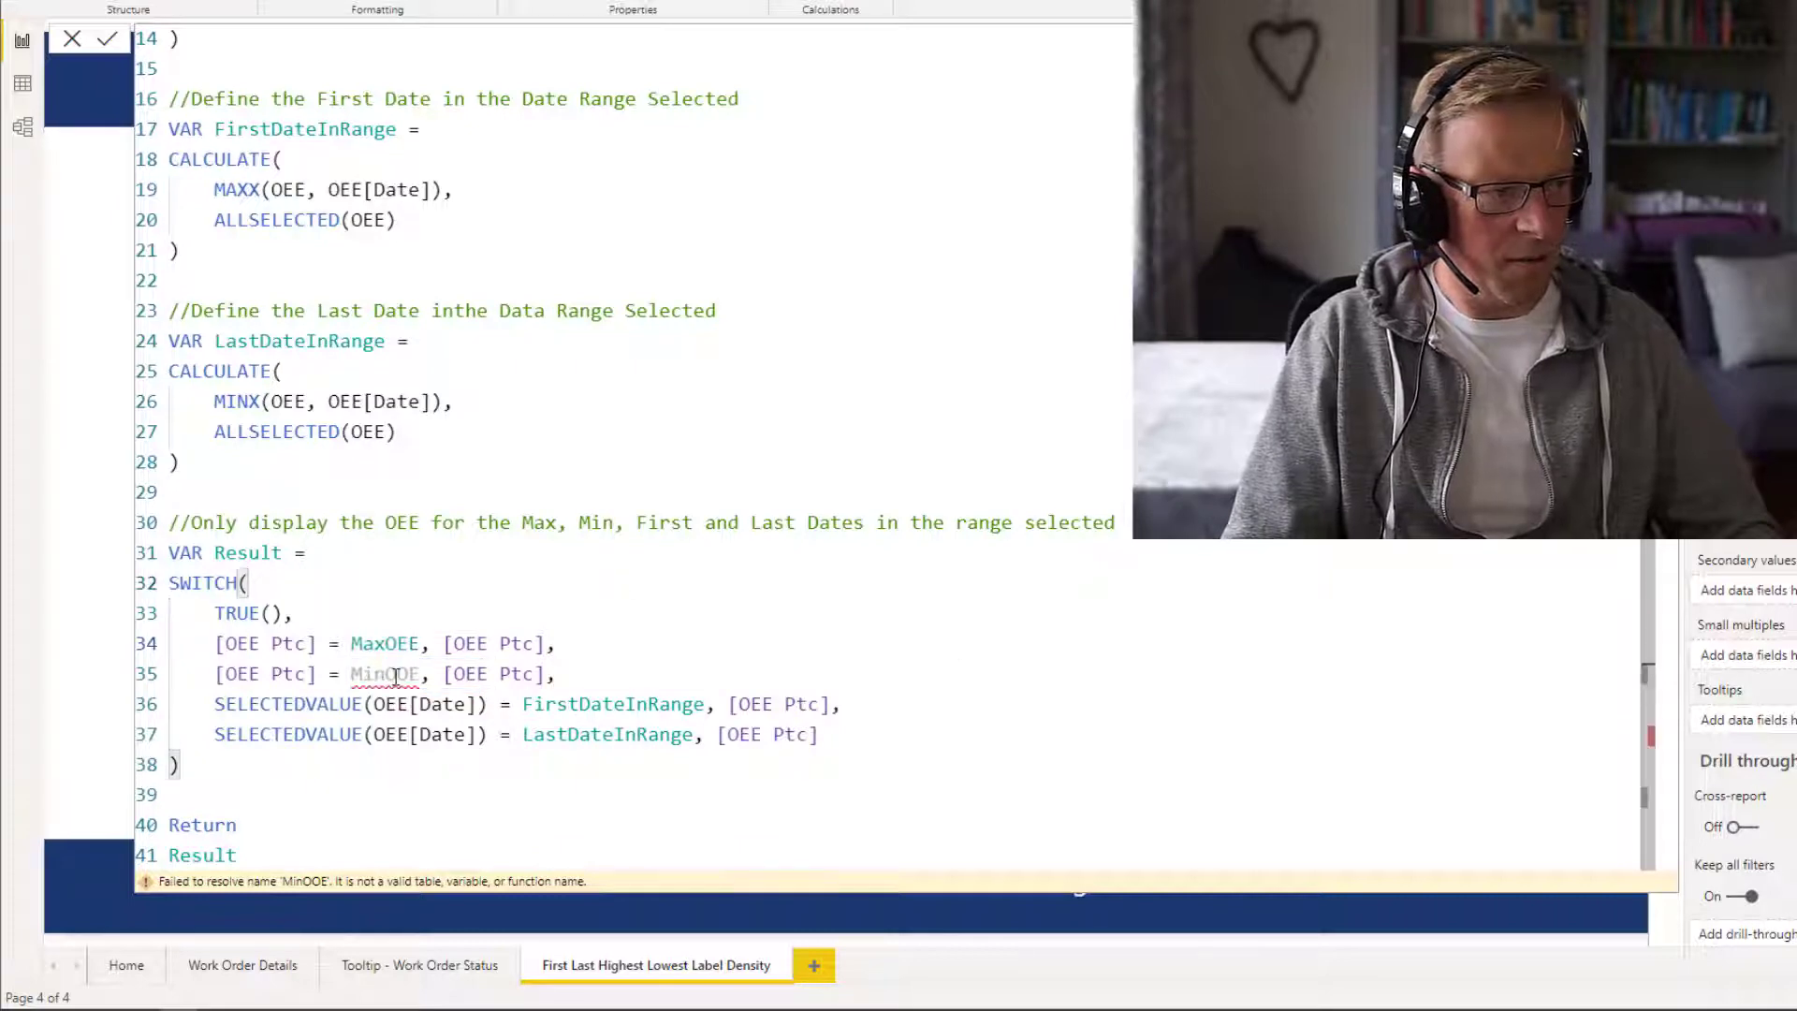
pyautogui.press('Delete')
pyautogui.write('E')
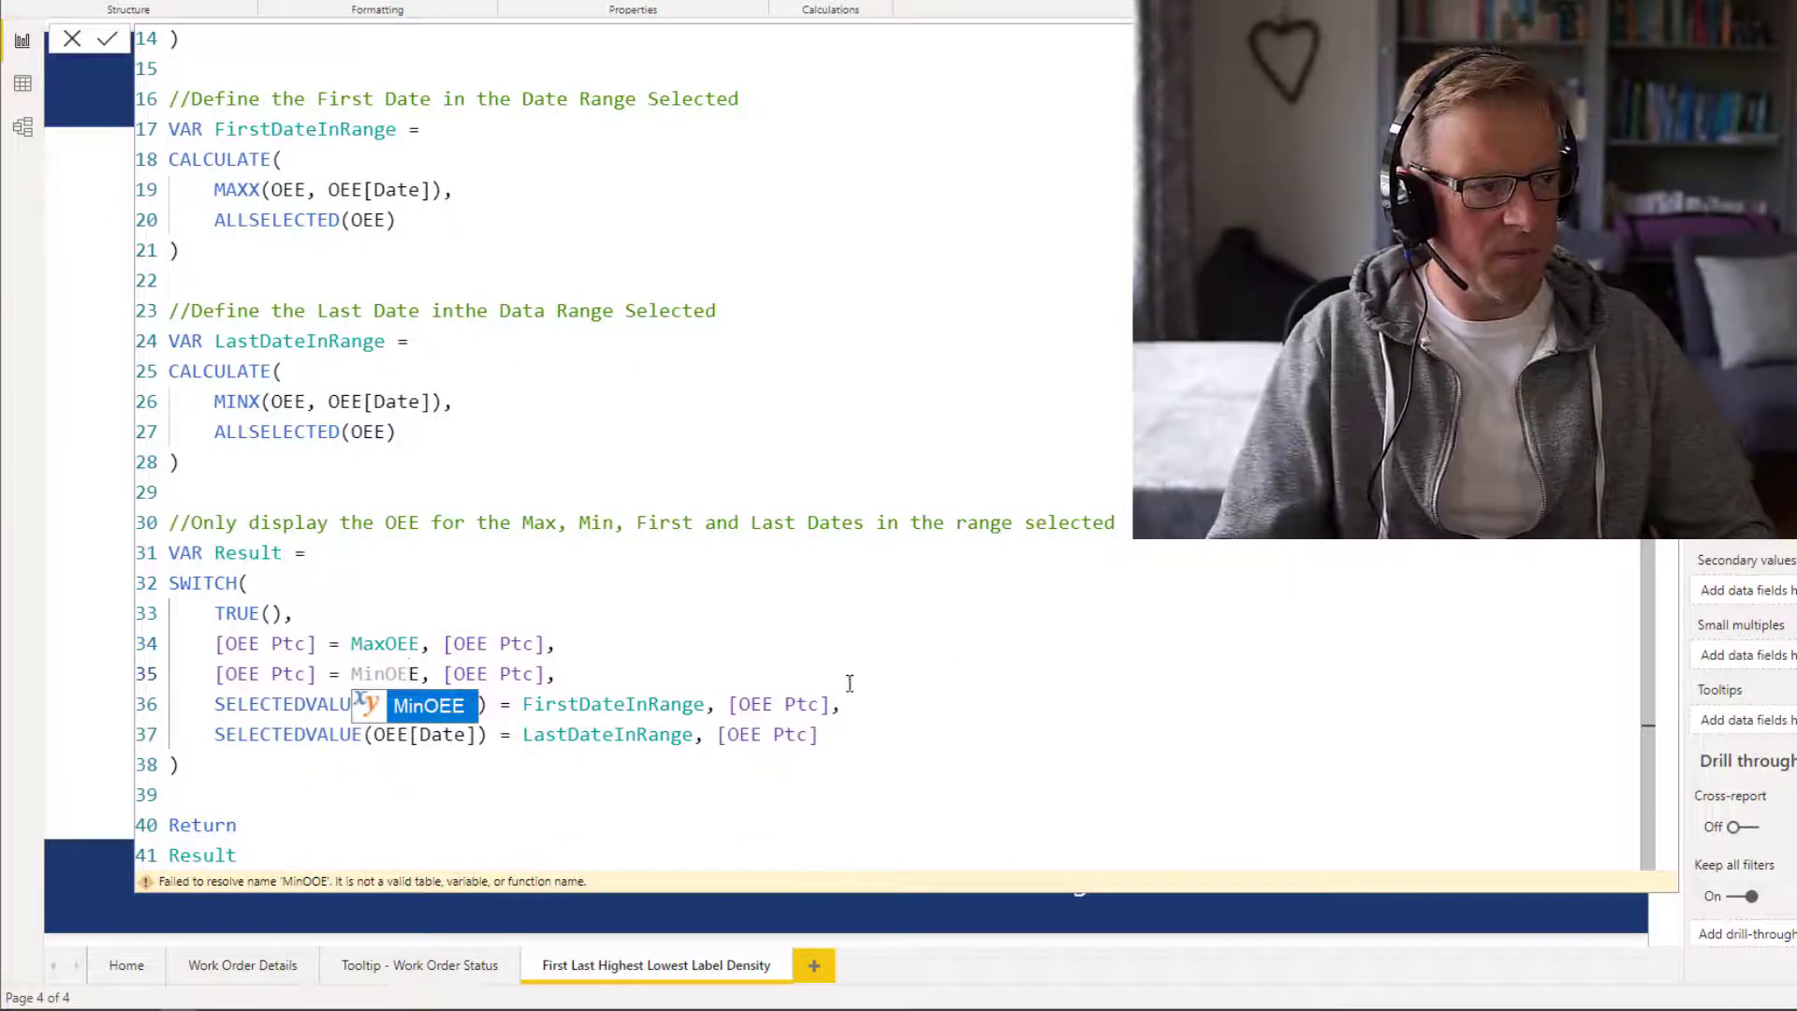
pyautogui.click(815, 615)
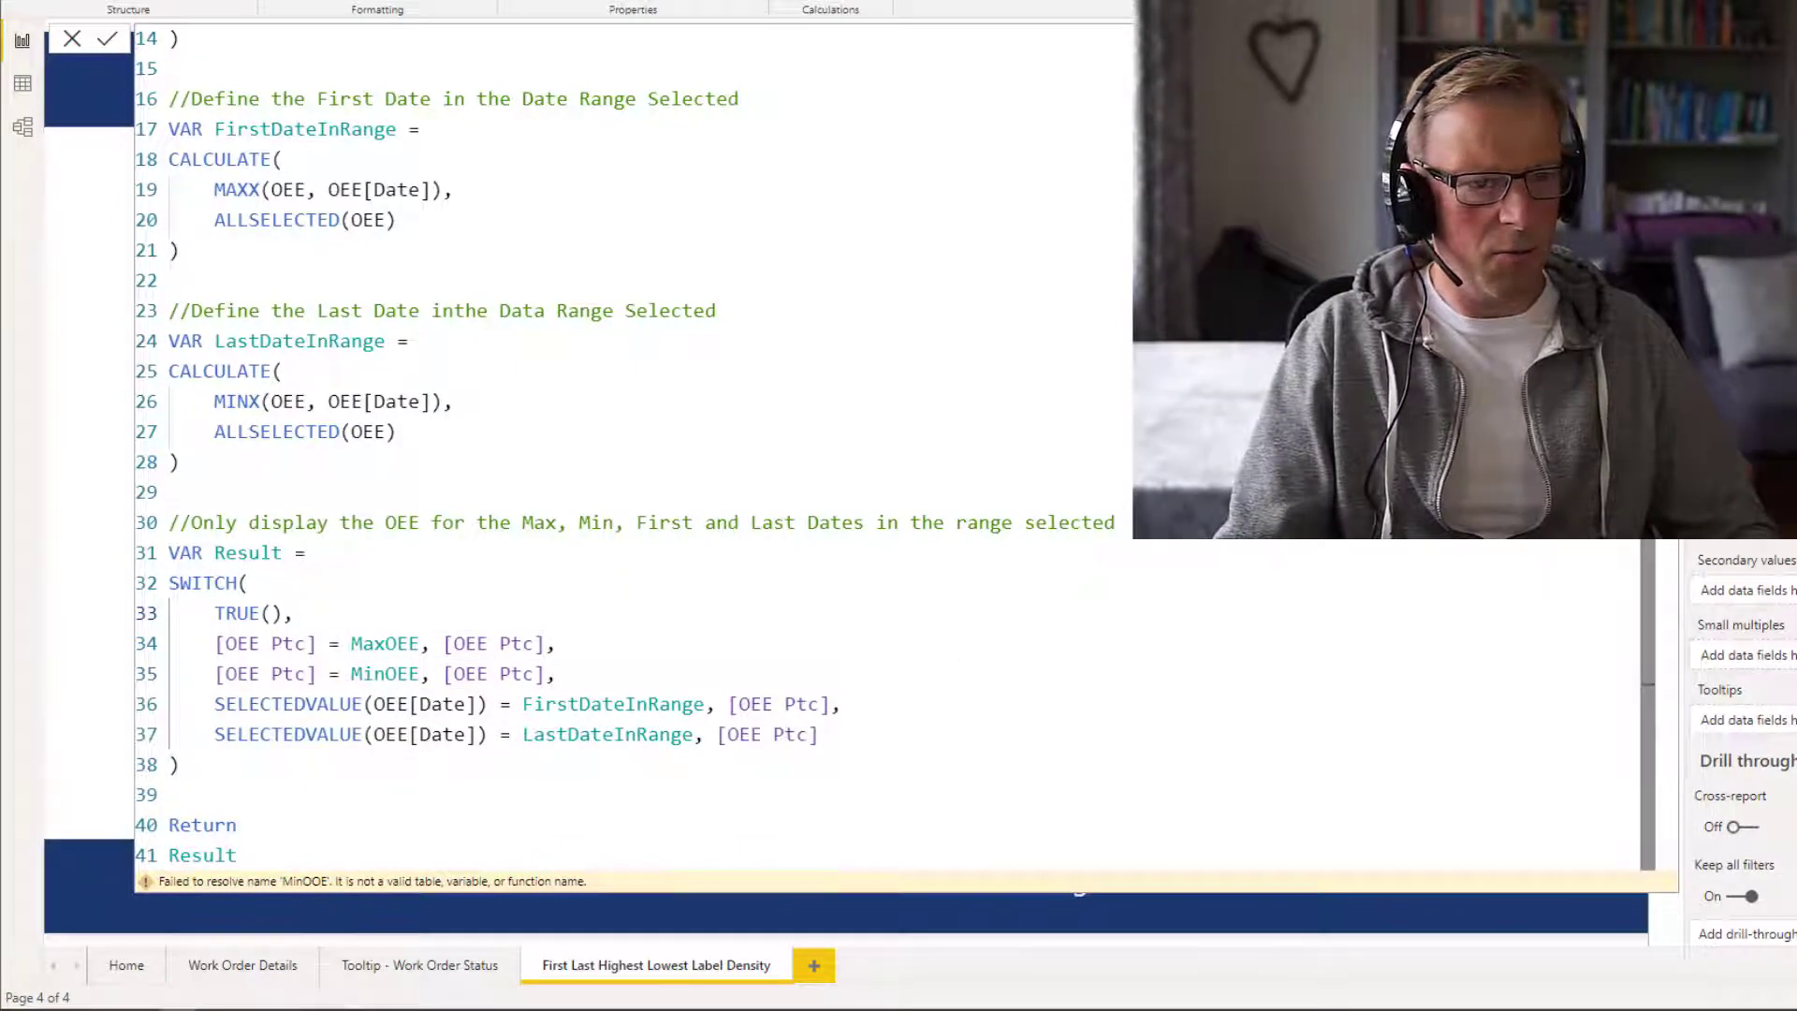
# - Review the measure's variables and SWITCH logic against the labelled points on the line chart
pyautogui.scroll(5, 138, 83)
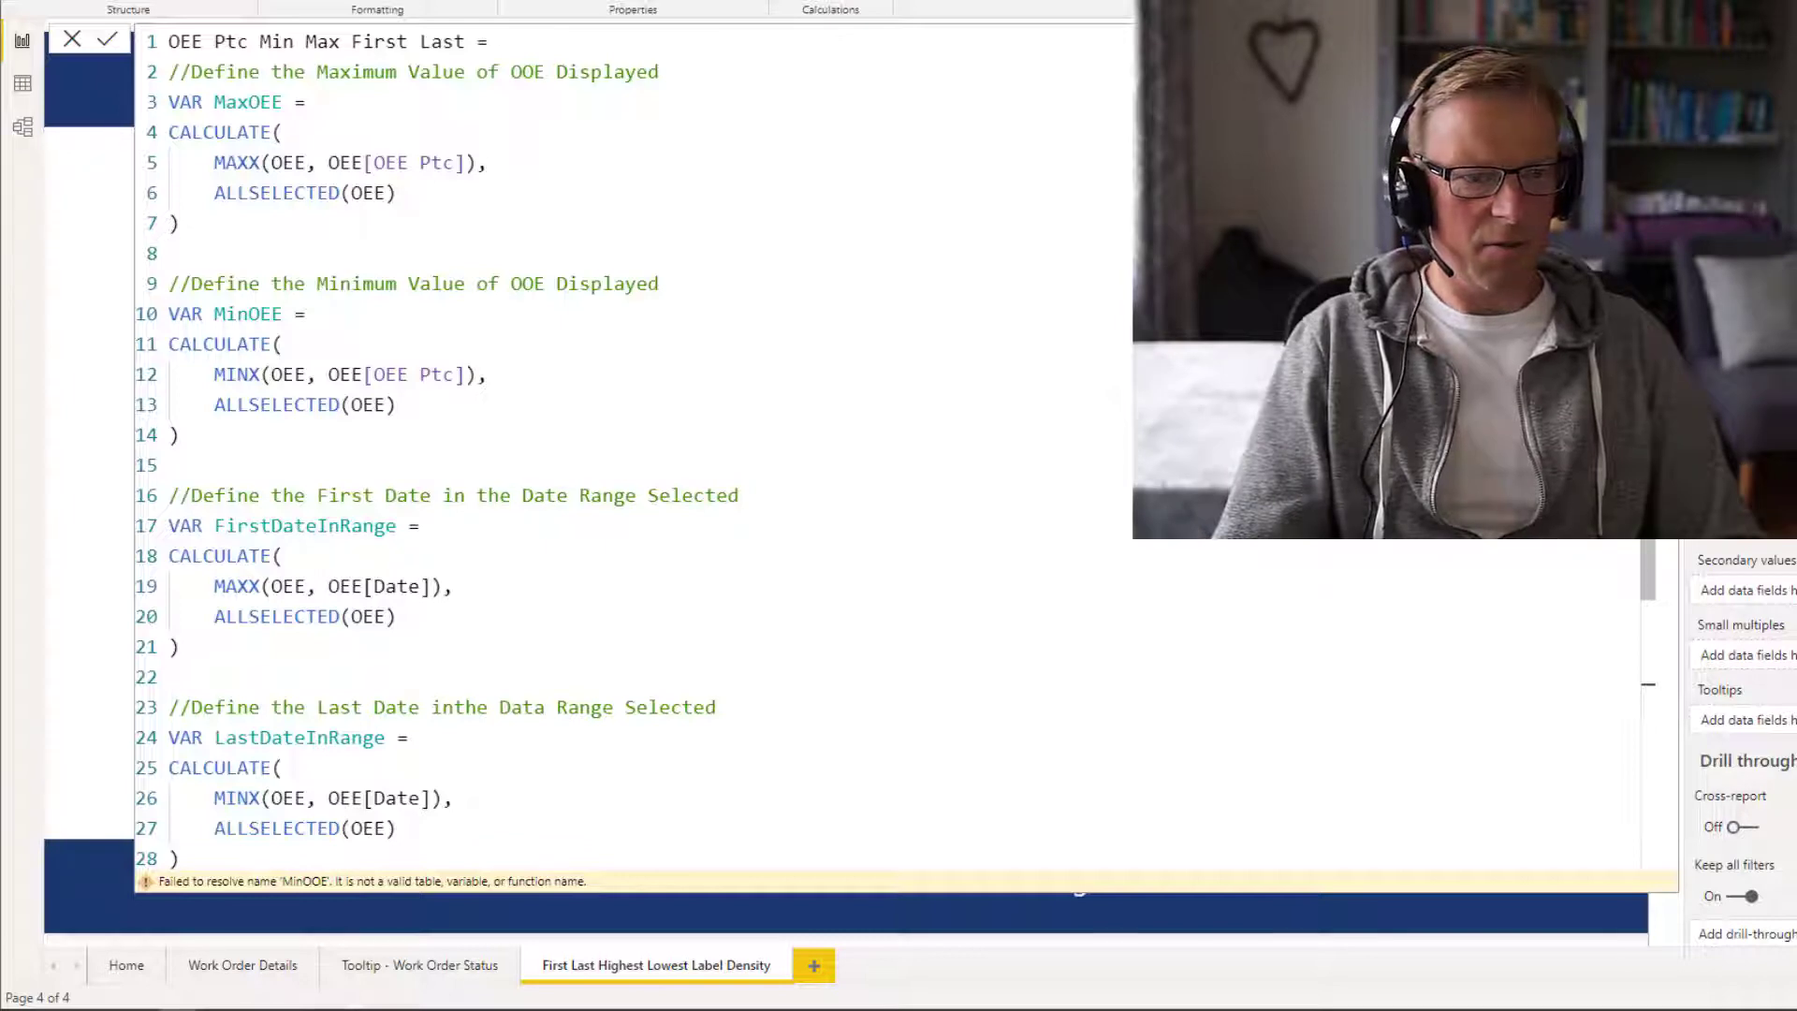
pyautogui.scroll(-3, 384, 599)
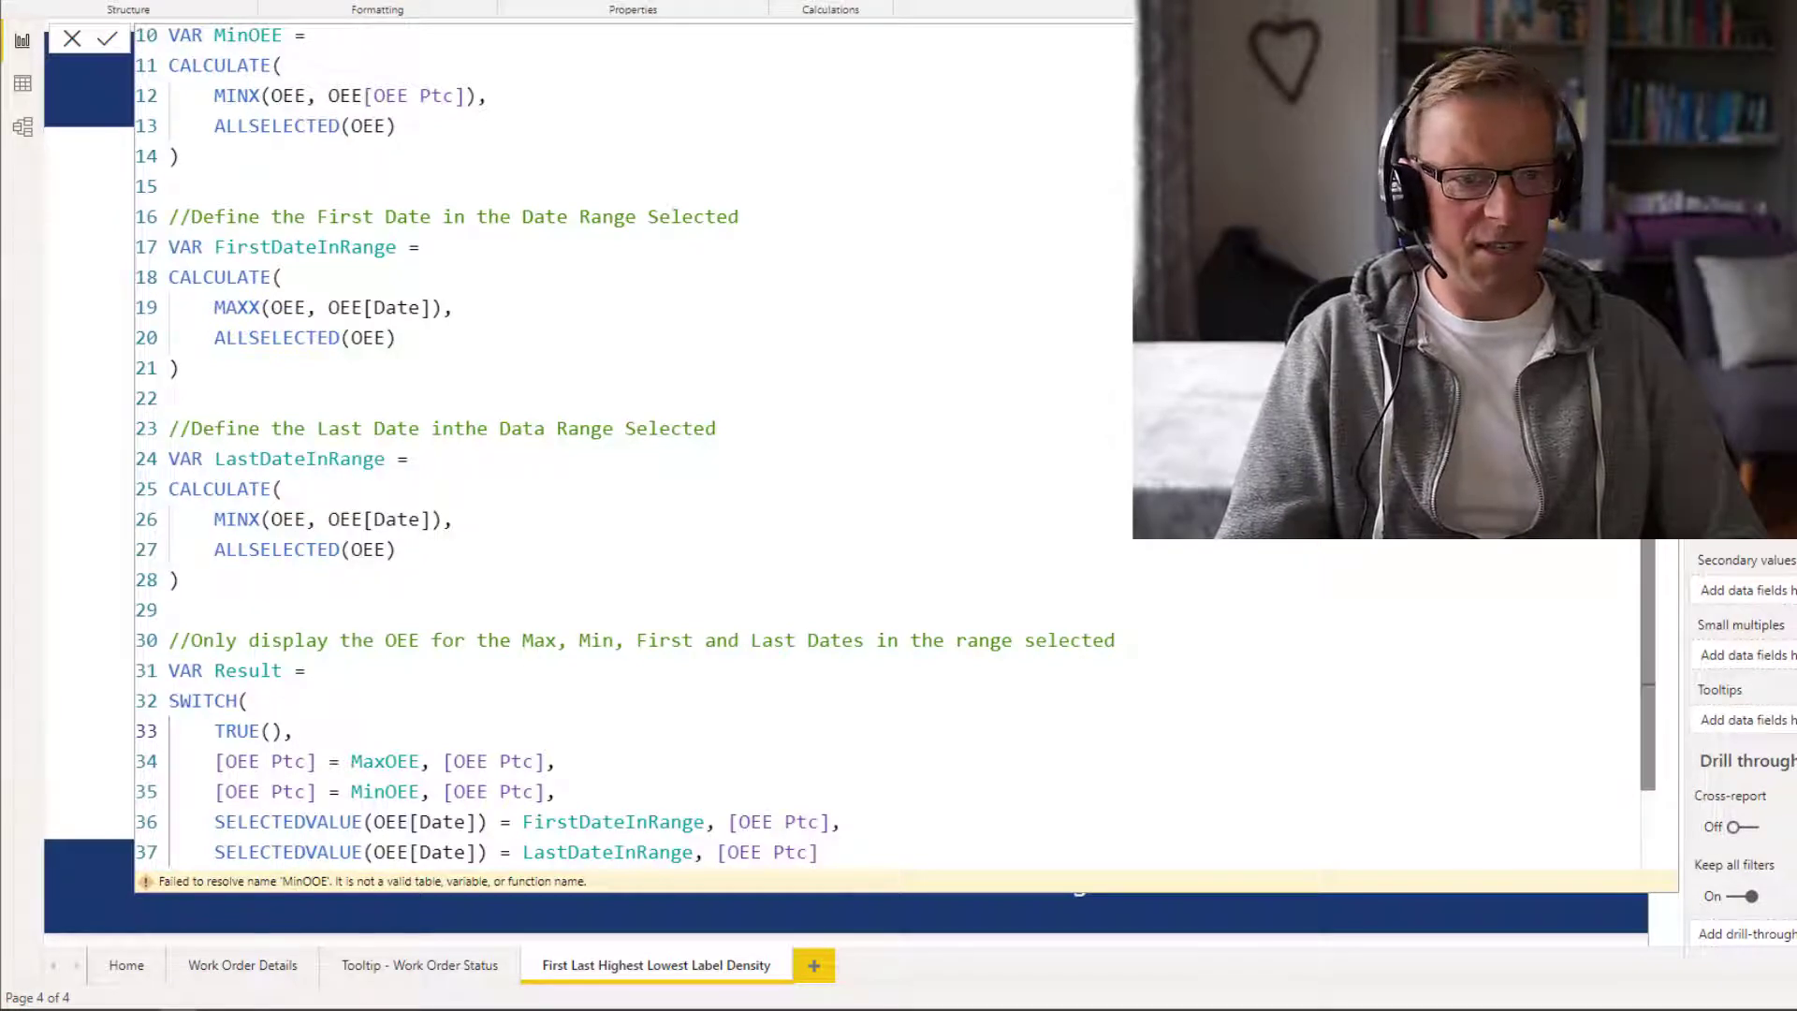
pyautogui.scroll(-2, 270, 896)
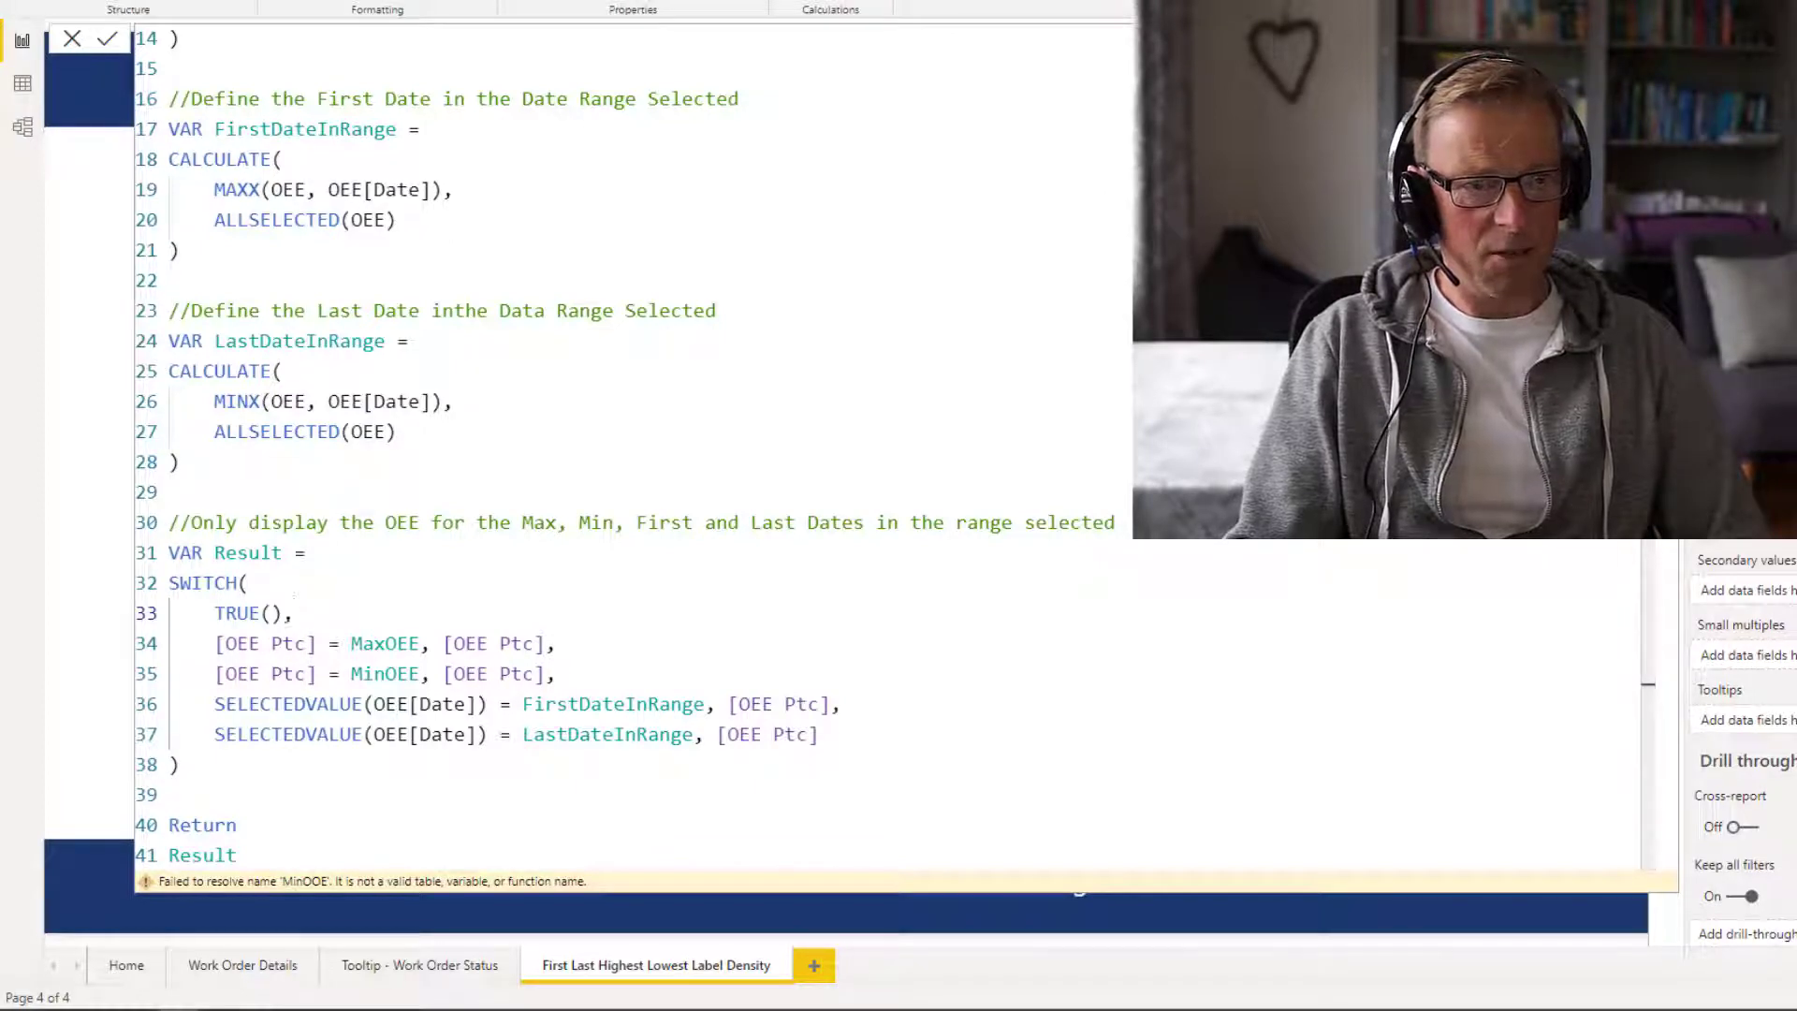
pyautogui.click(1652, 645)
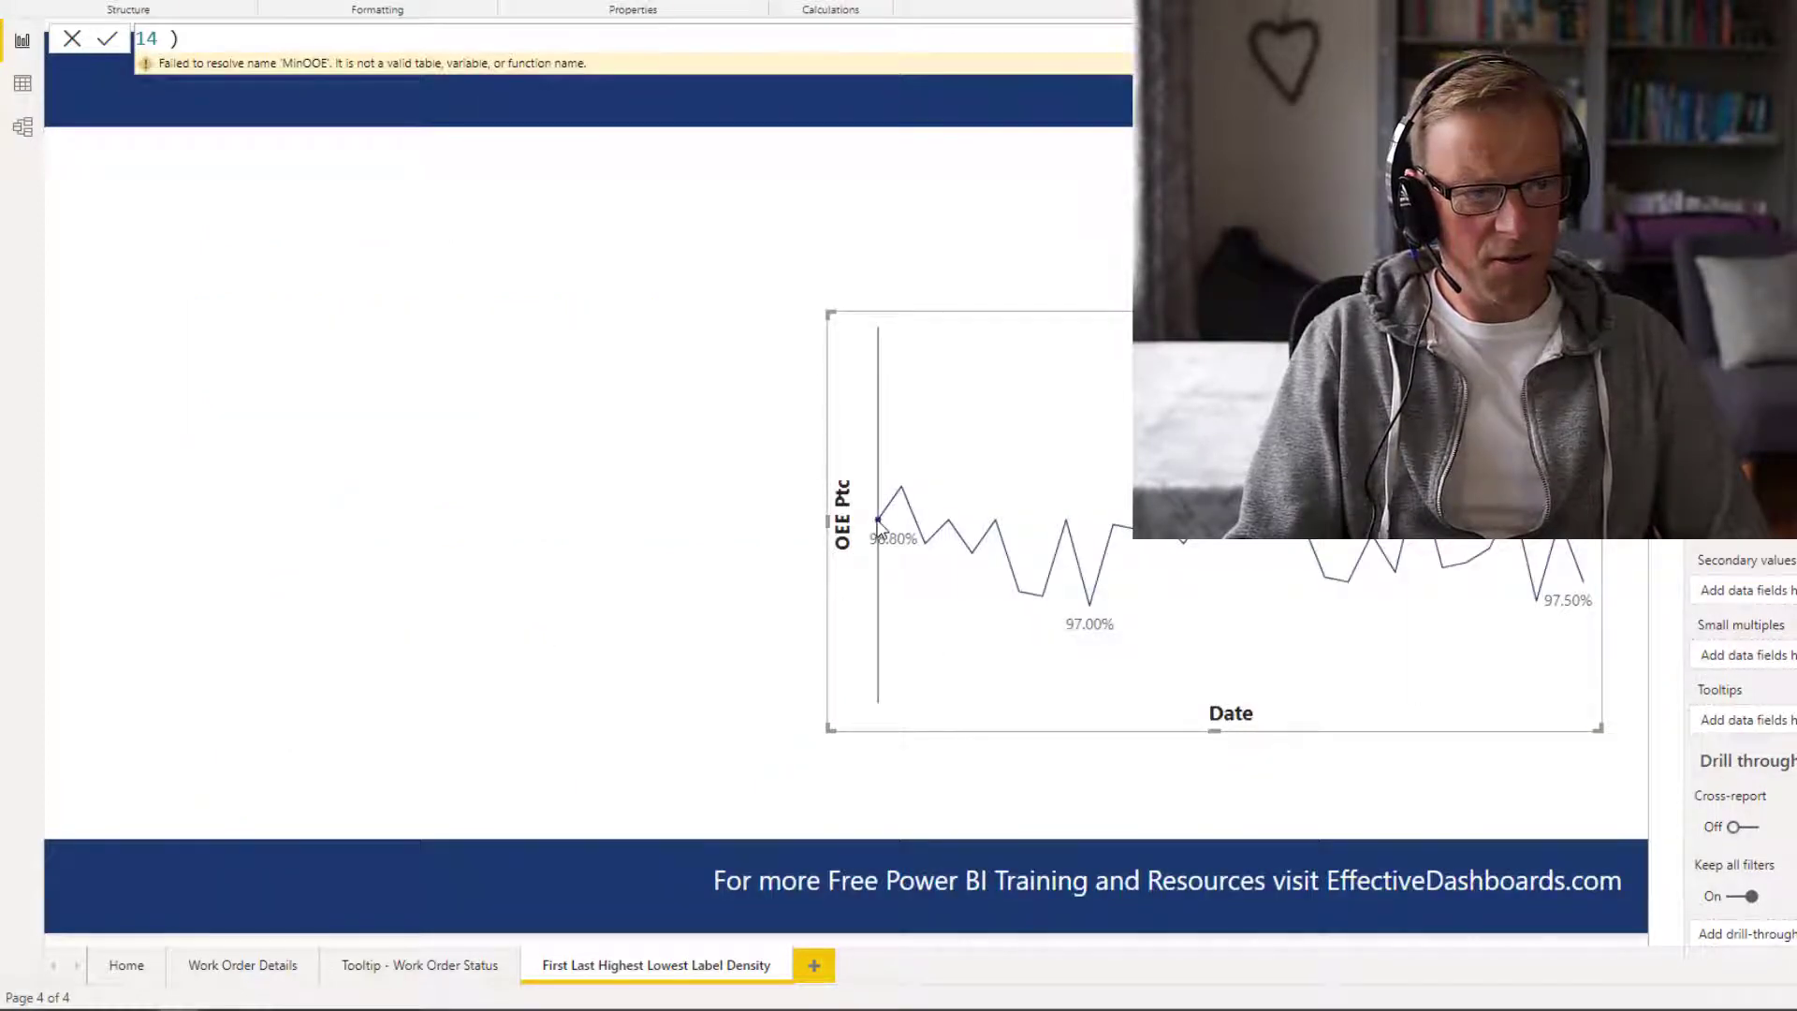
pyautogui.moveTo(878, 522)
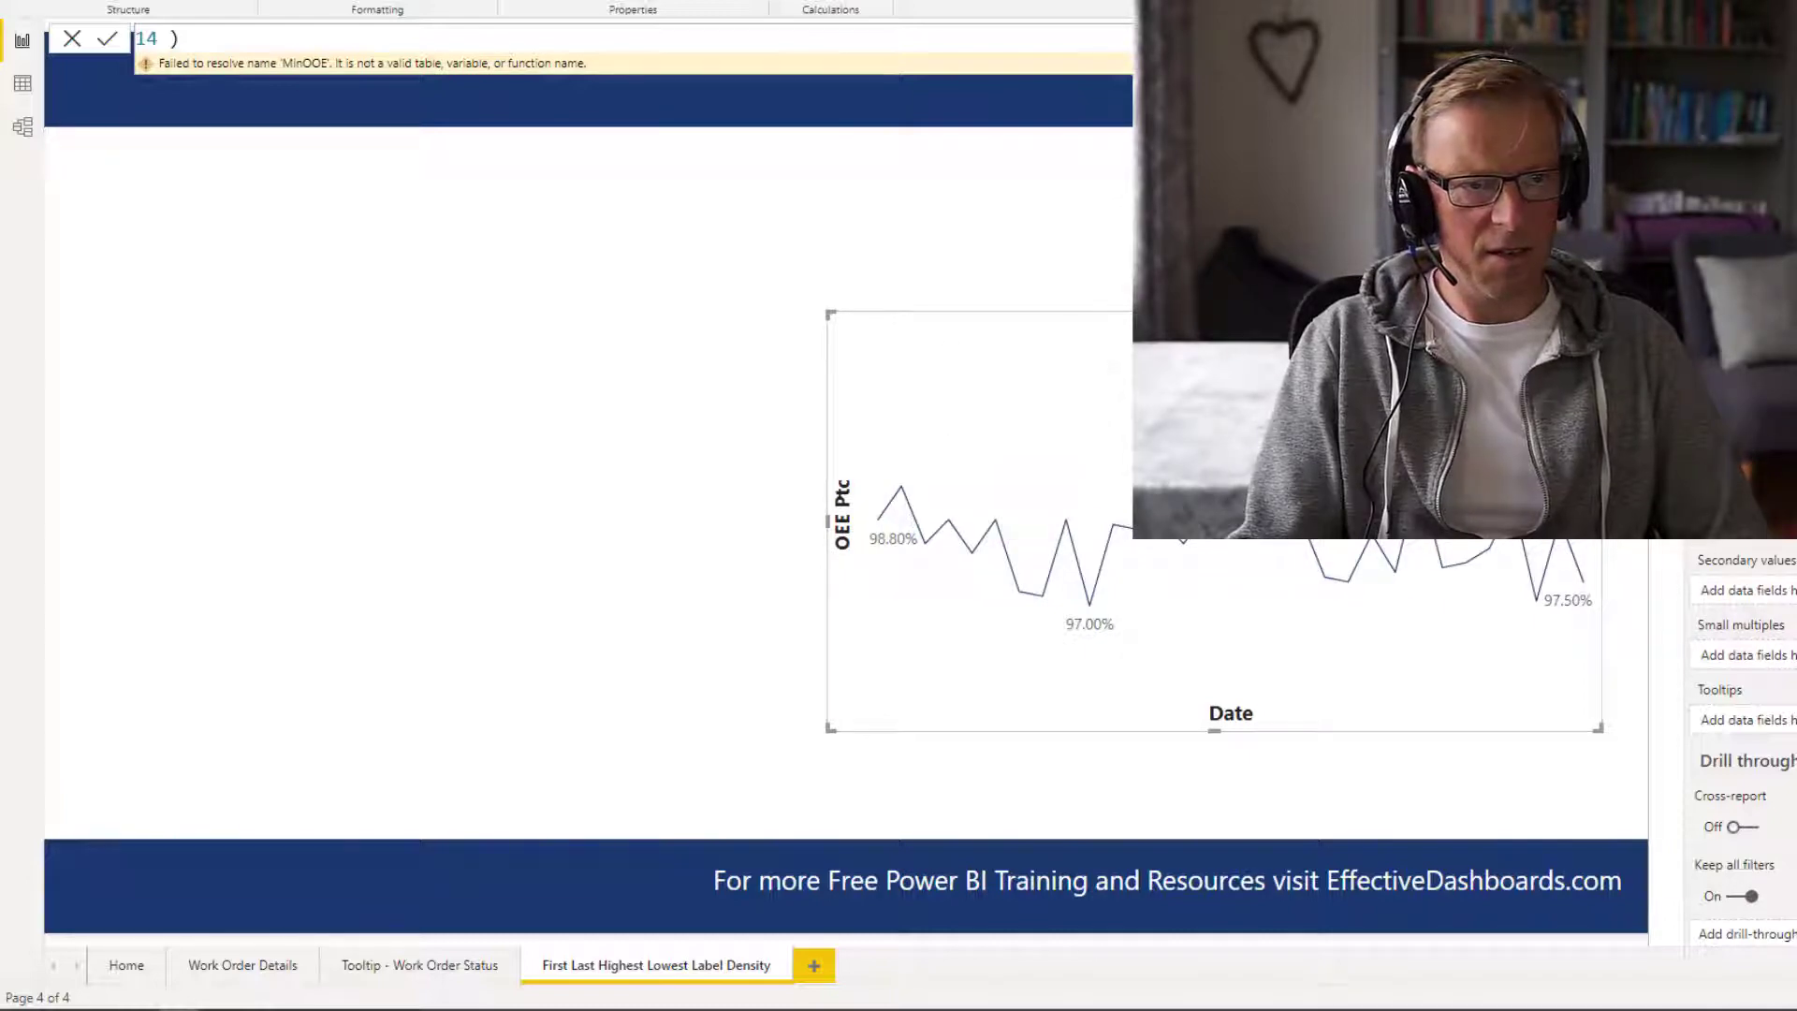
pyautogui.click(1664, 39)
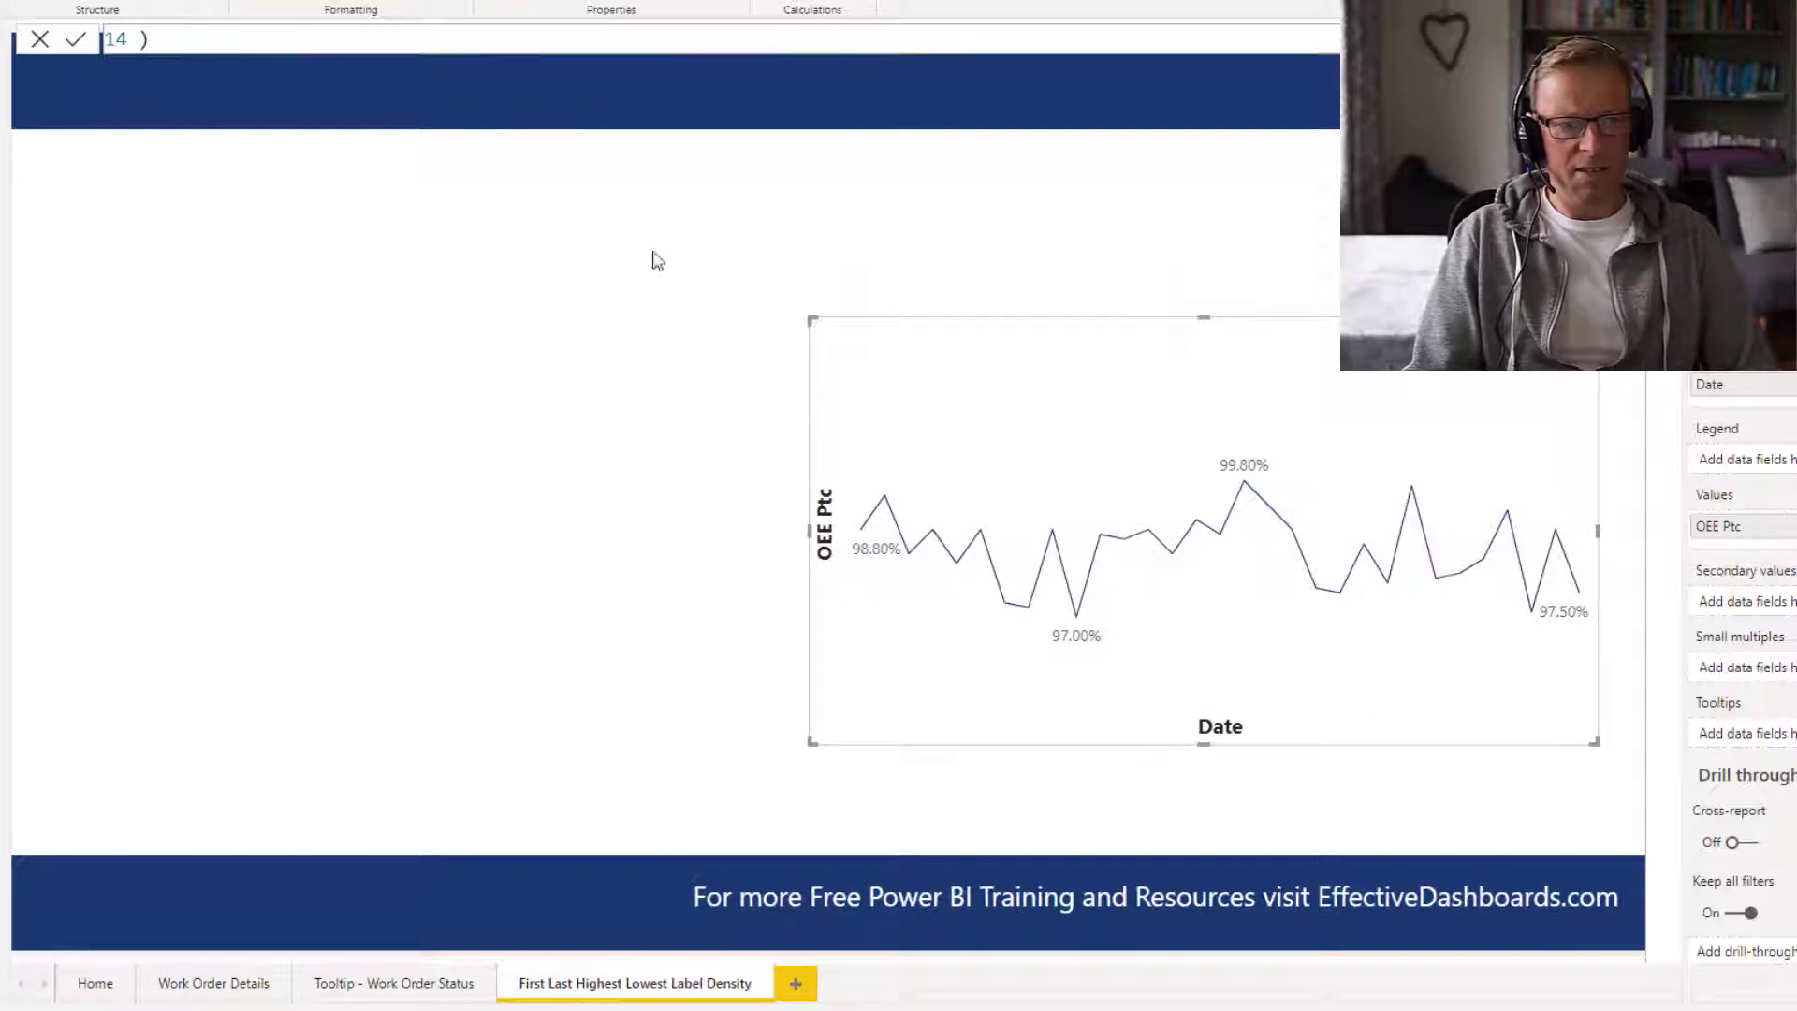
# - Add a table visual about 40% of the page width containing Date and OEE Ptc Min Max First Last
pyautogui.click(503, 331)
pyautogui.click(1659, 365)
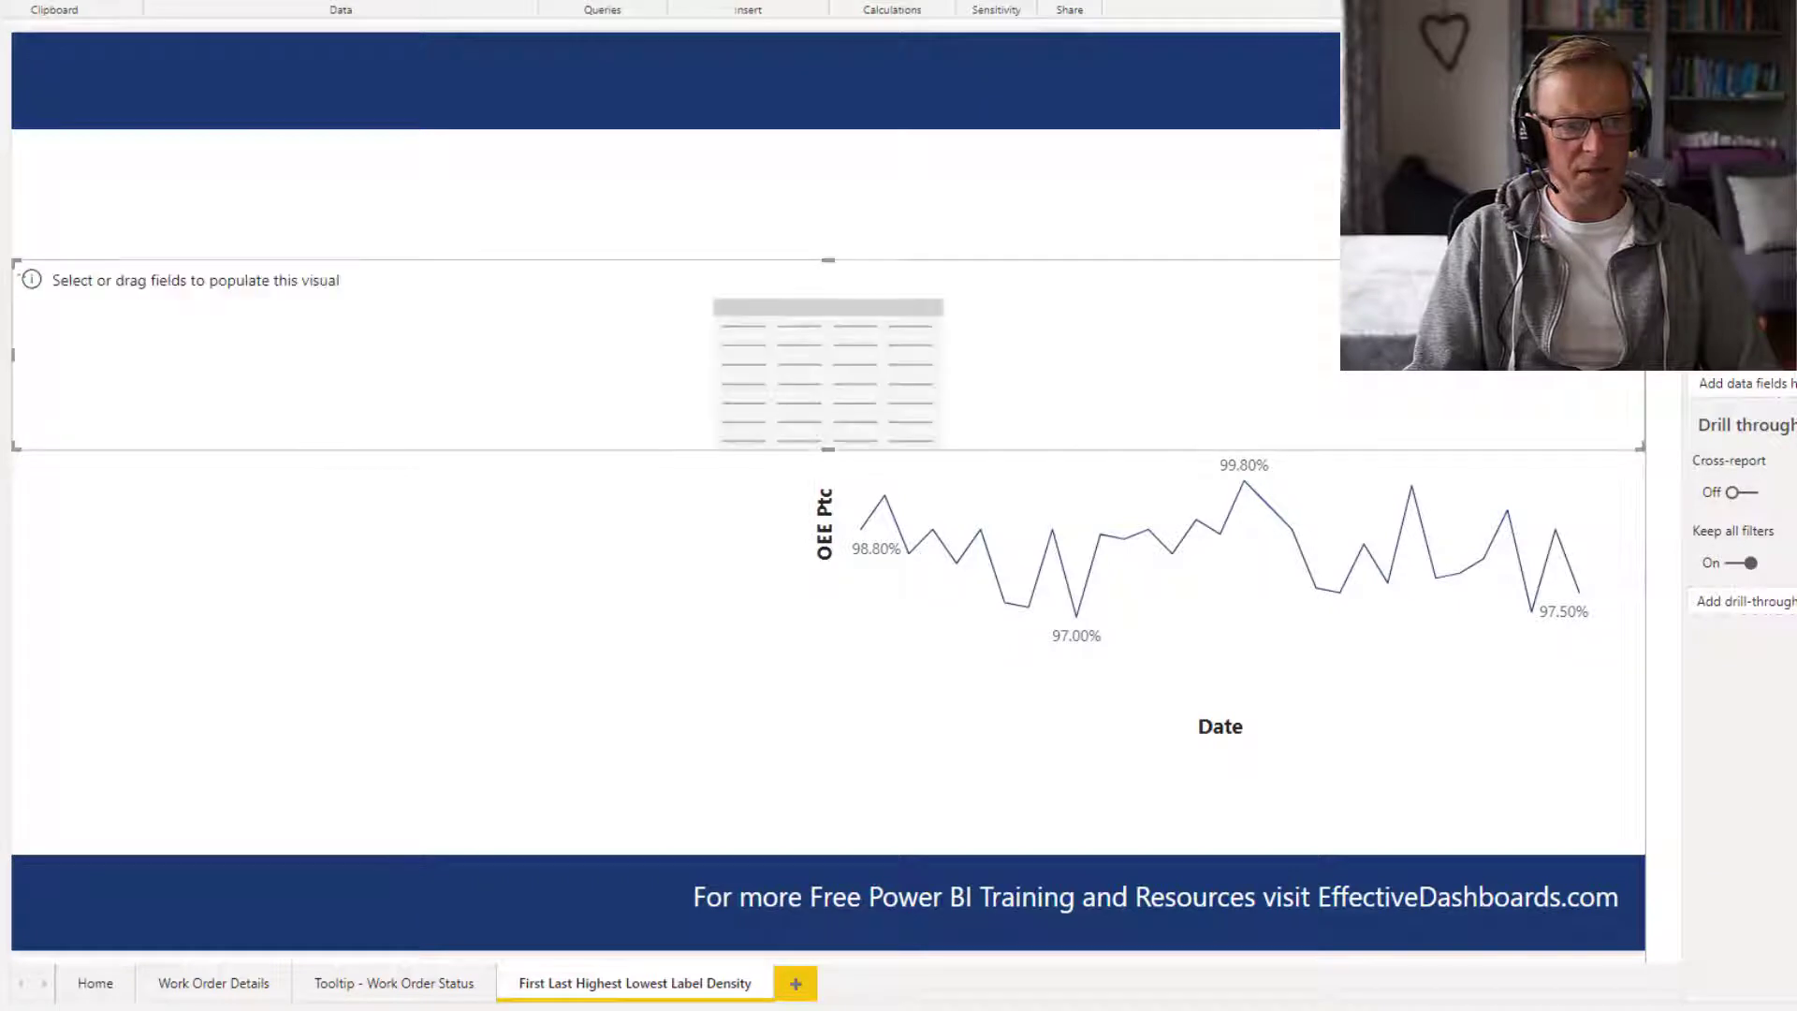
pyautogui.moveTo(1643, 321); pyautogui.dragTo(674, 321)
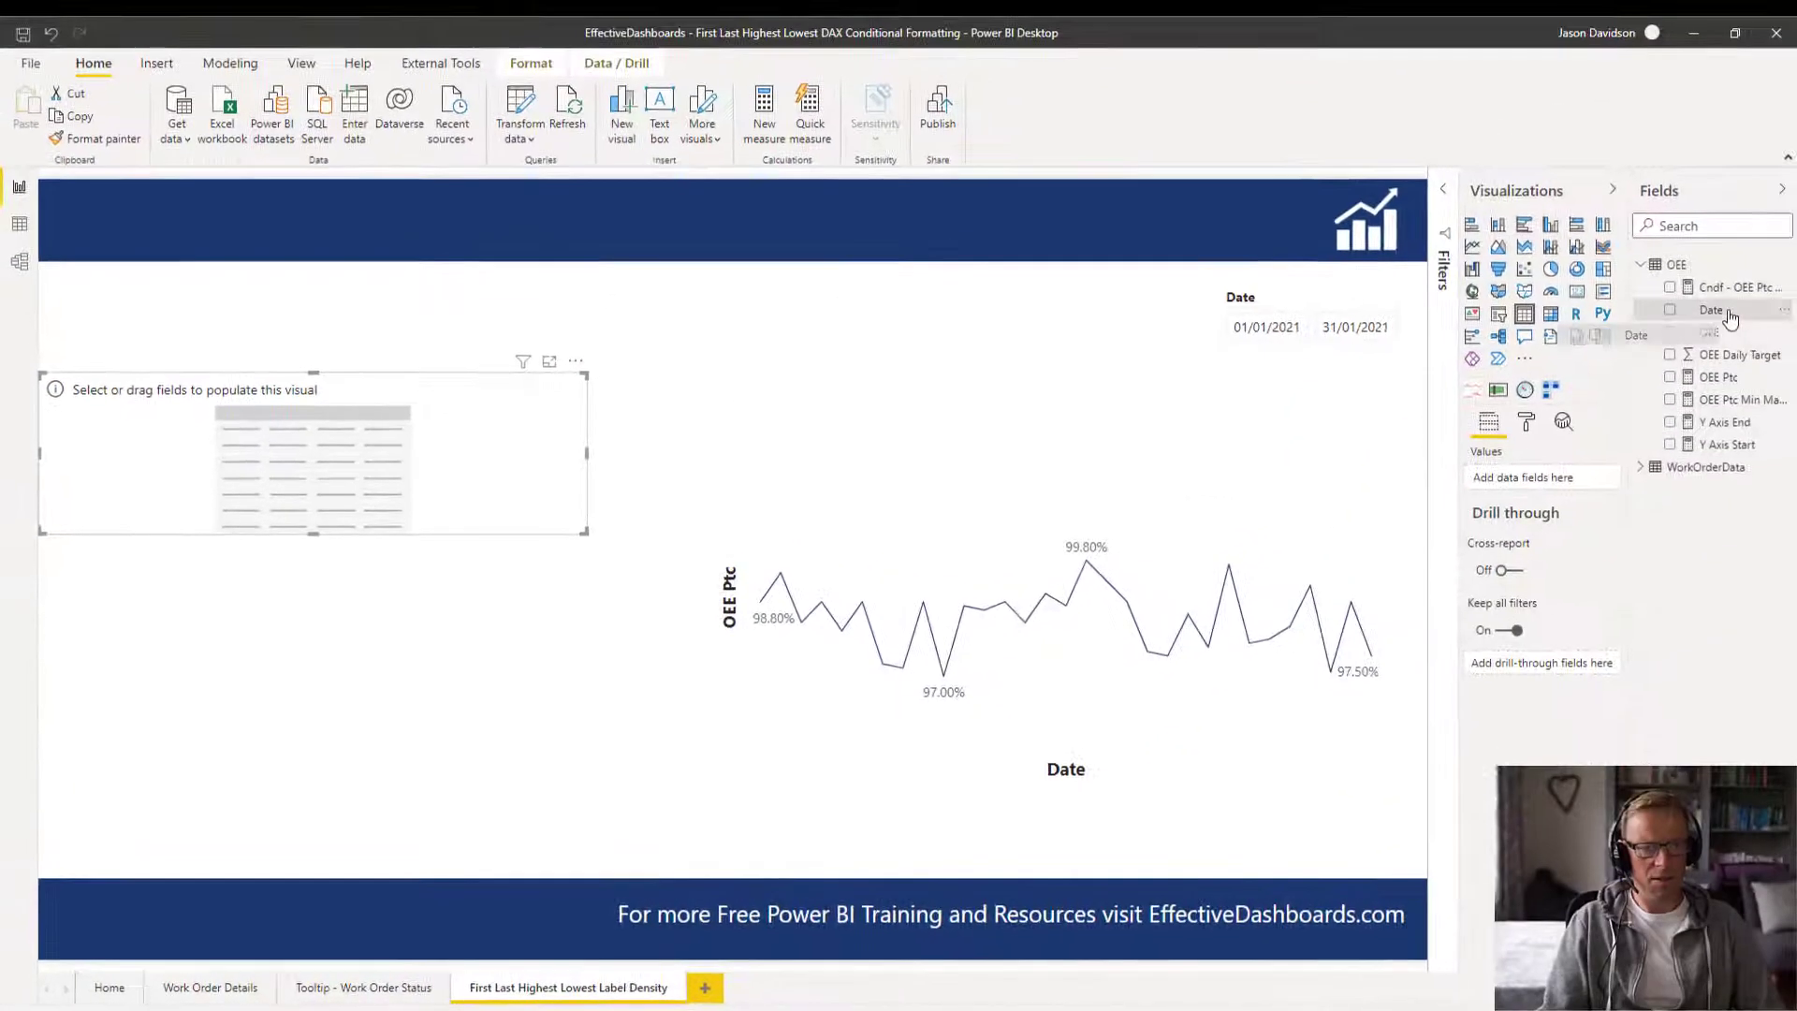
pyautogui.moveTo(1729, 318); pyautogui.dragTo(362, 446)
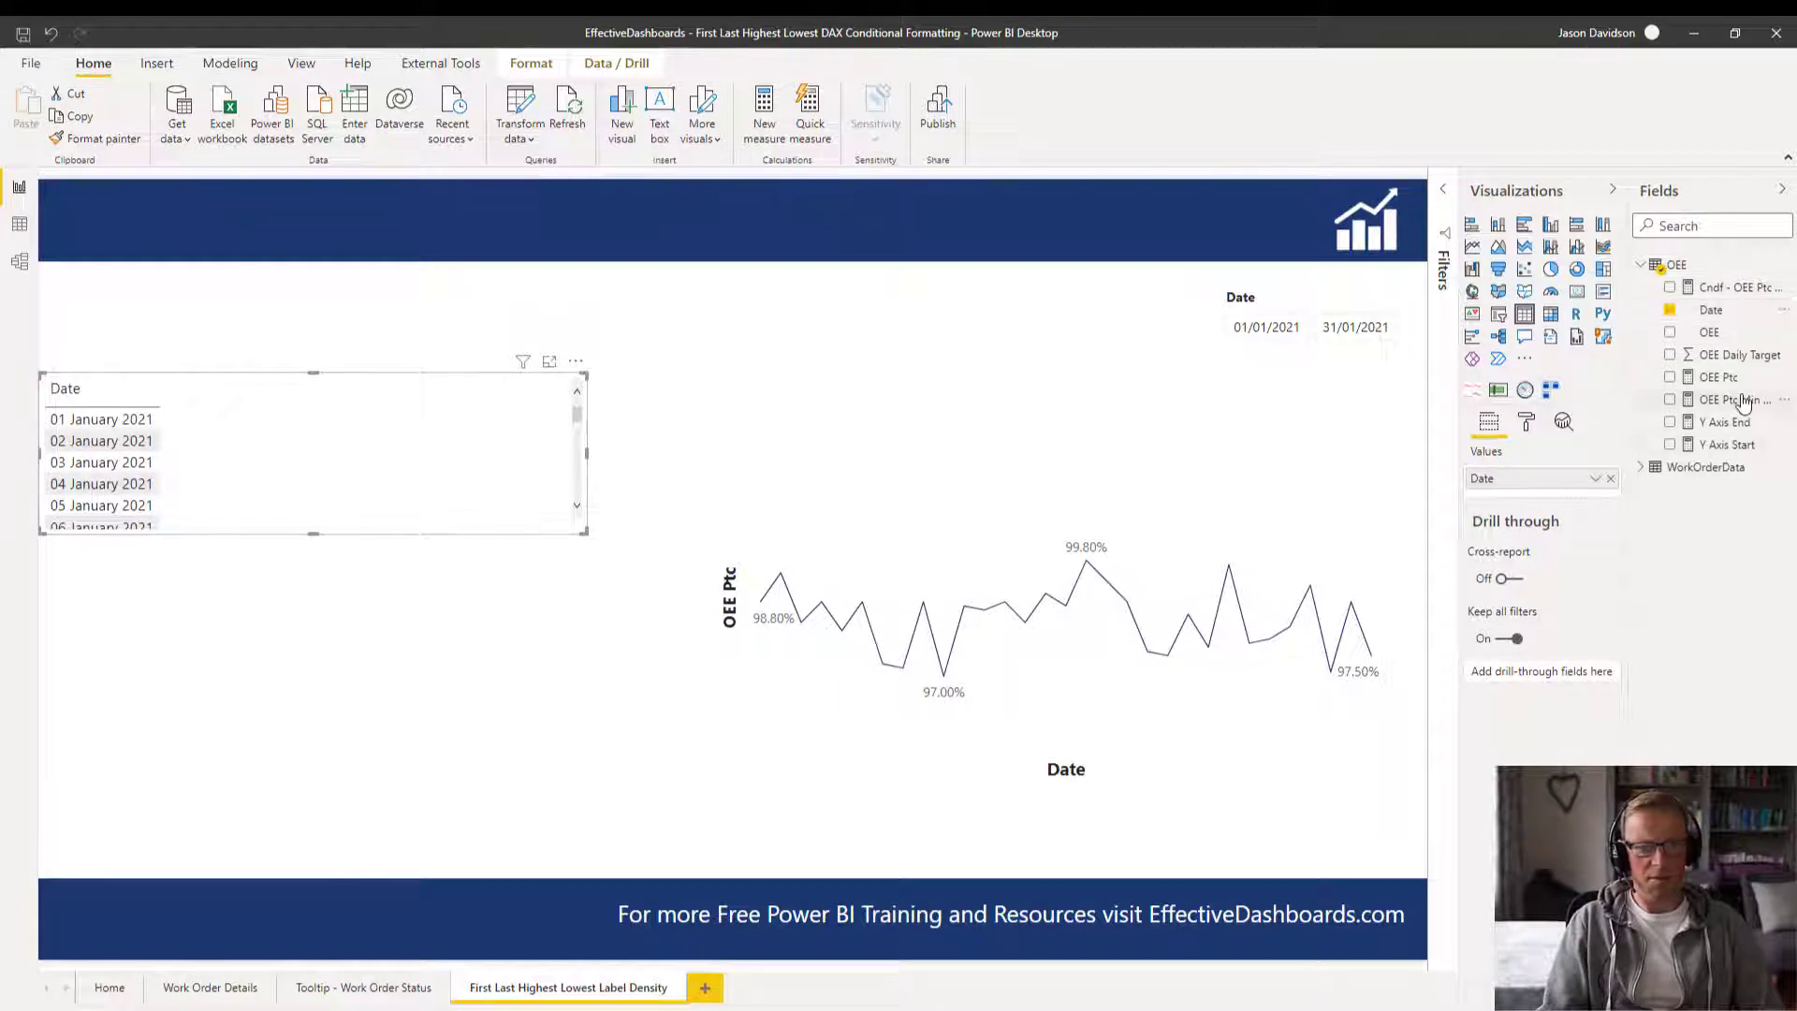
pyautogui.moveTo(1742, 402); pyautogui.dragTo(313, 434)
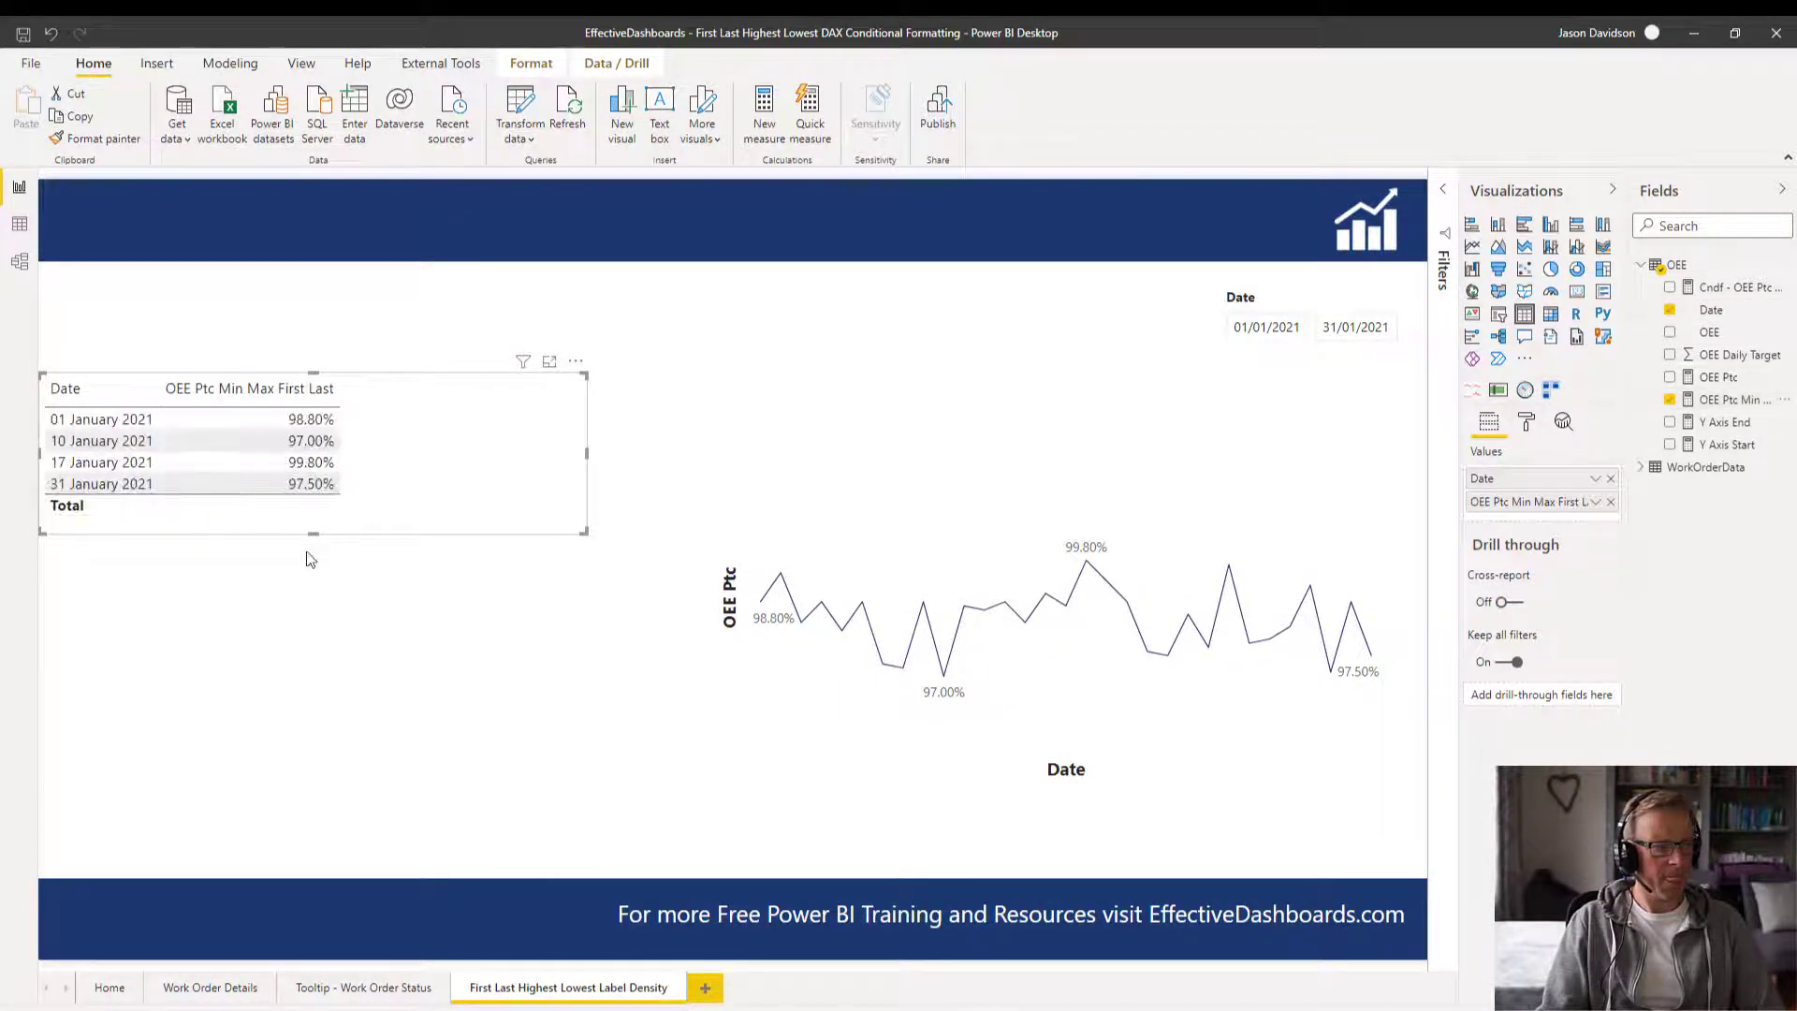
# - Show Date items with no data in the table and lengthen it to fill the space between the page banners
pyautogui.click(1596, 480)
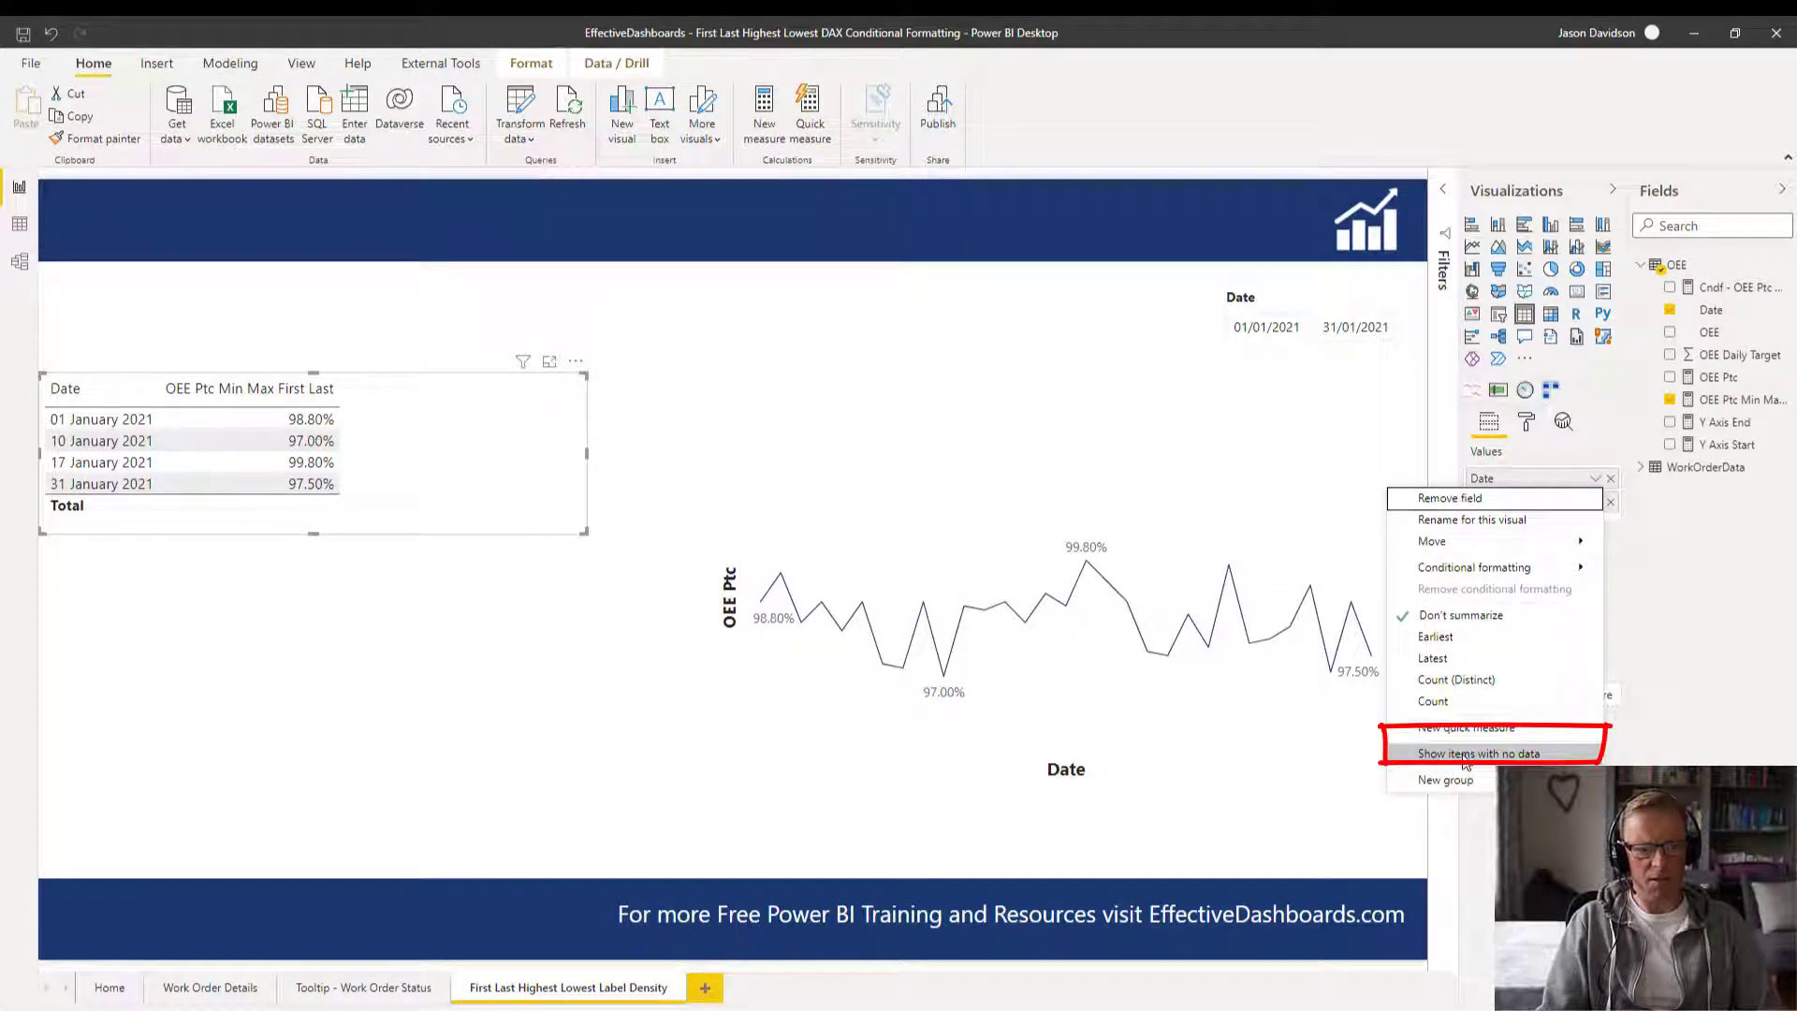
pyautogui.click(1465, 754)
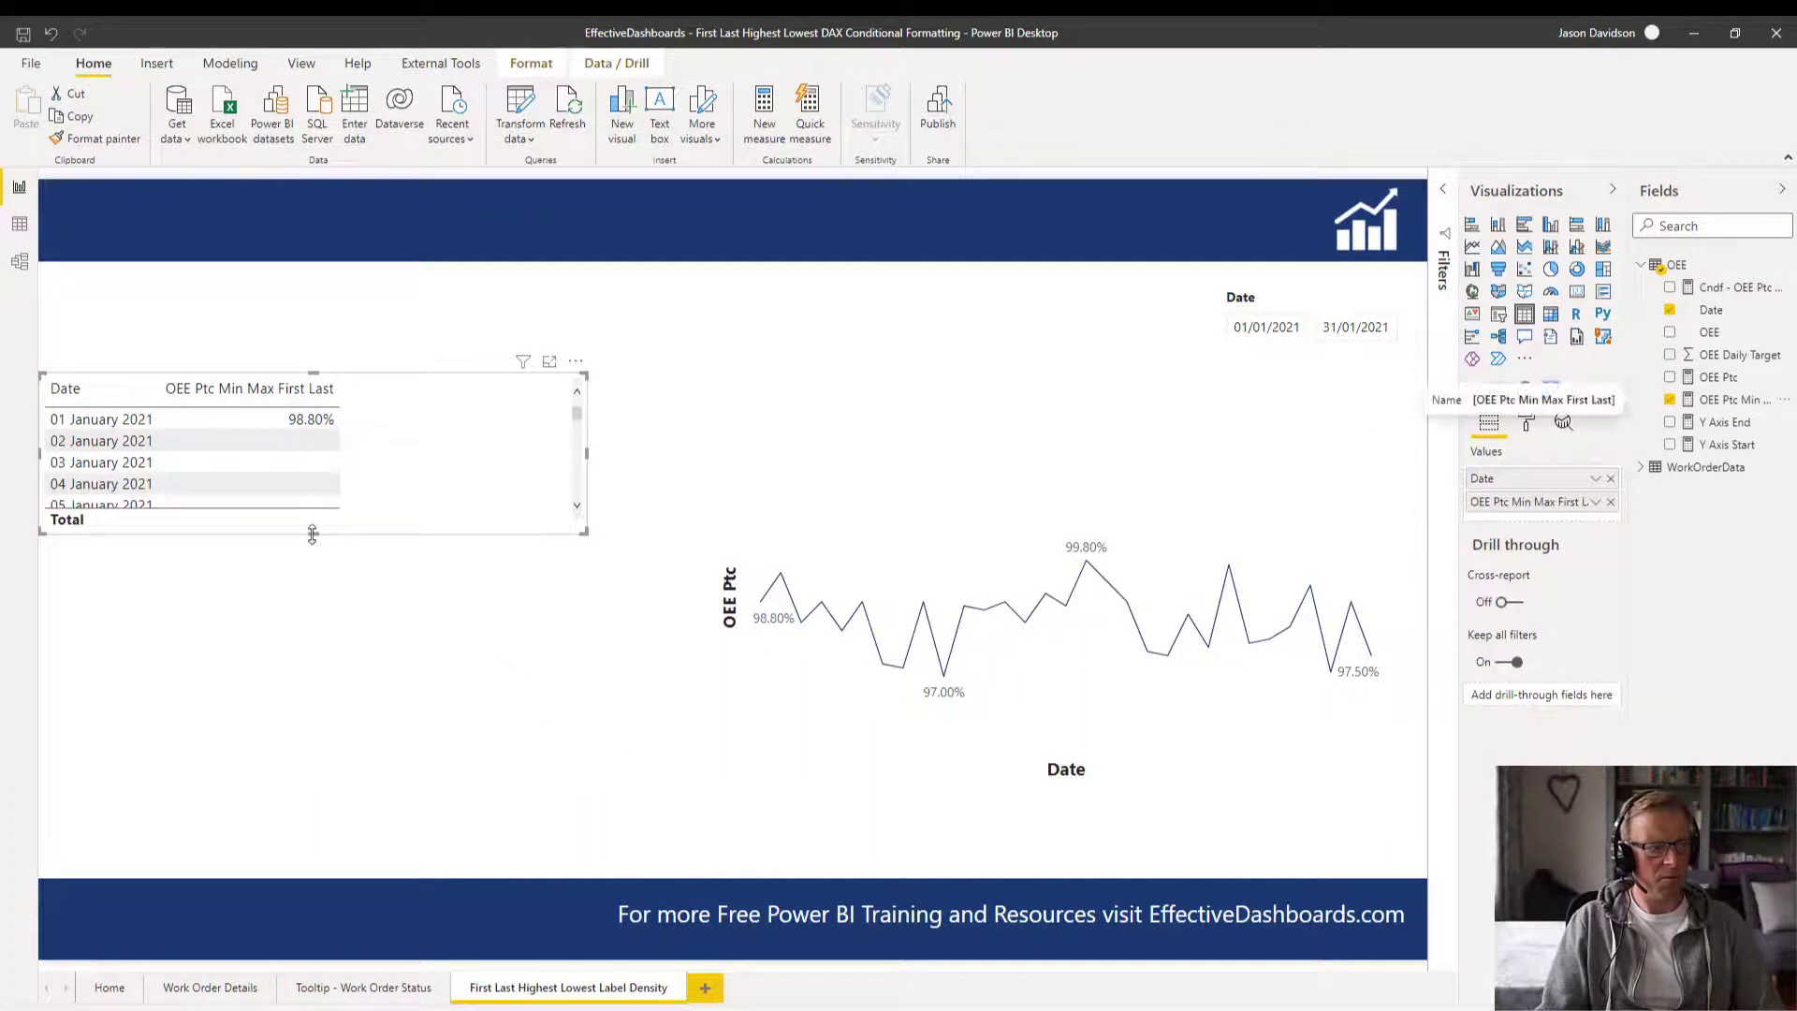
pyautogui.moveTo(313, 532); pyautogui.dragTo(377, 858)
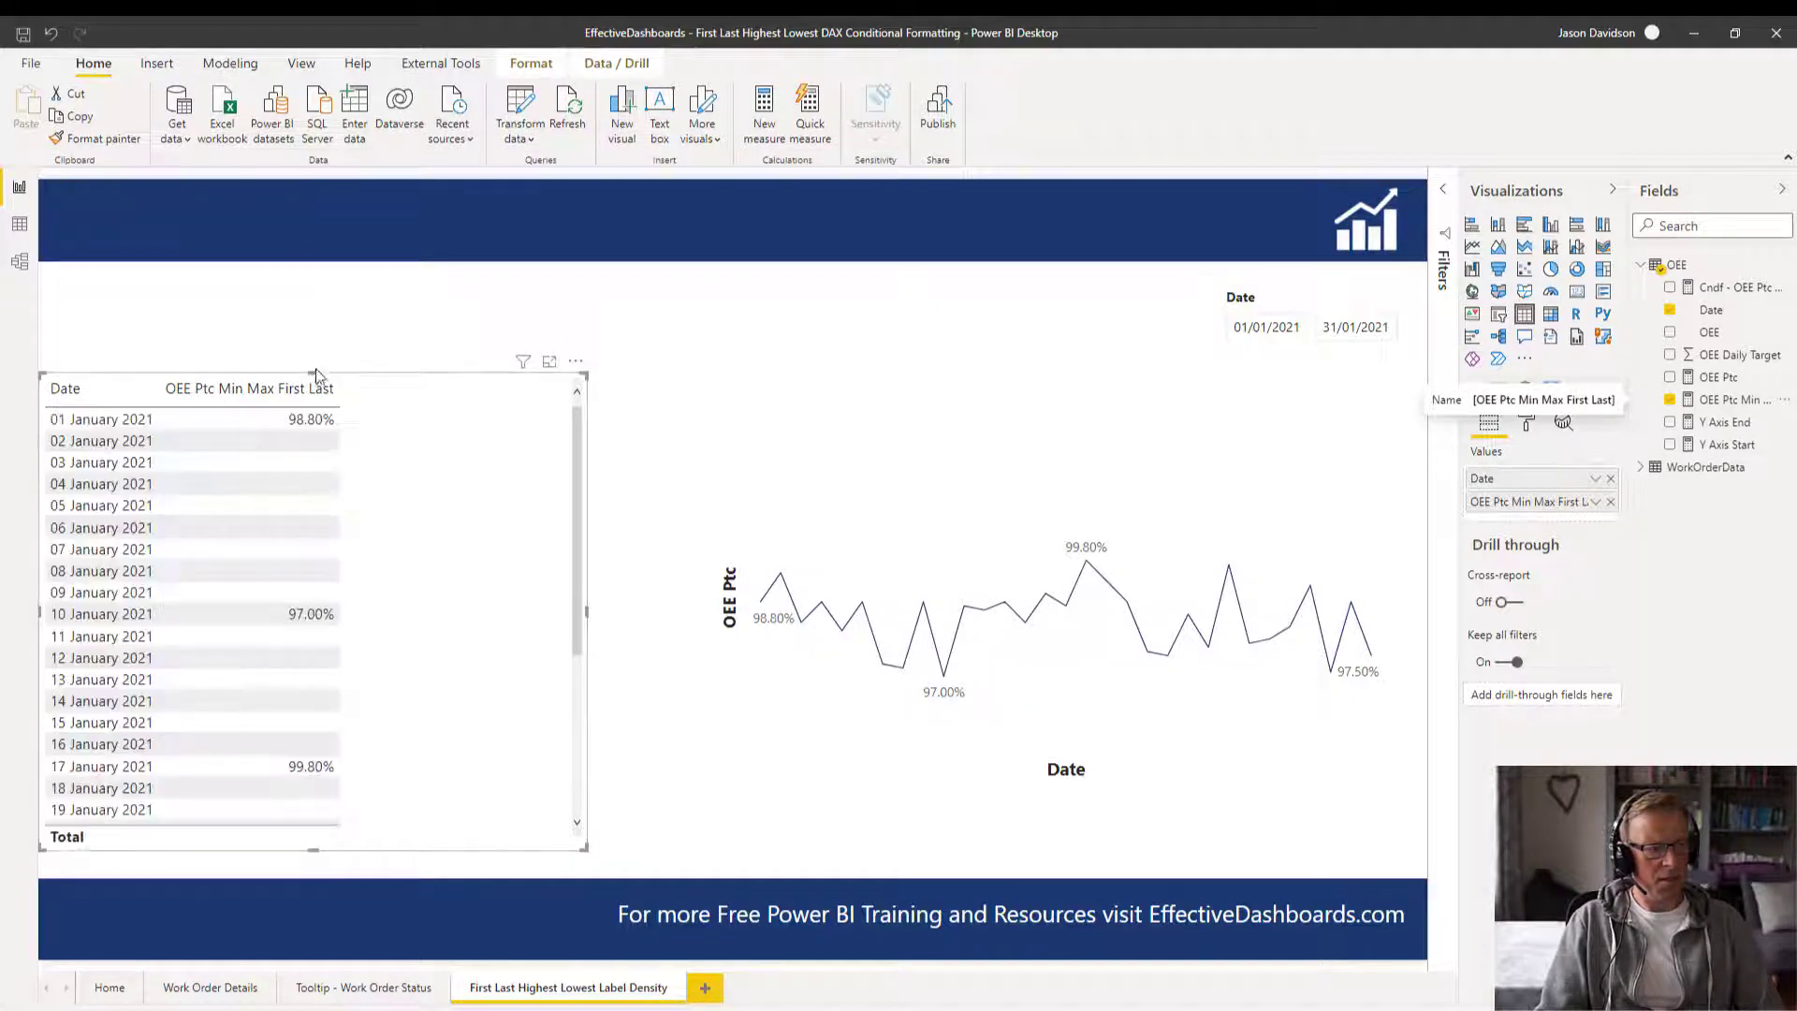
pyautogui.moveTo(315, 374); pyautogui.dragTo(328, 296)
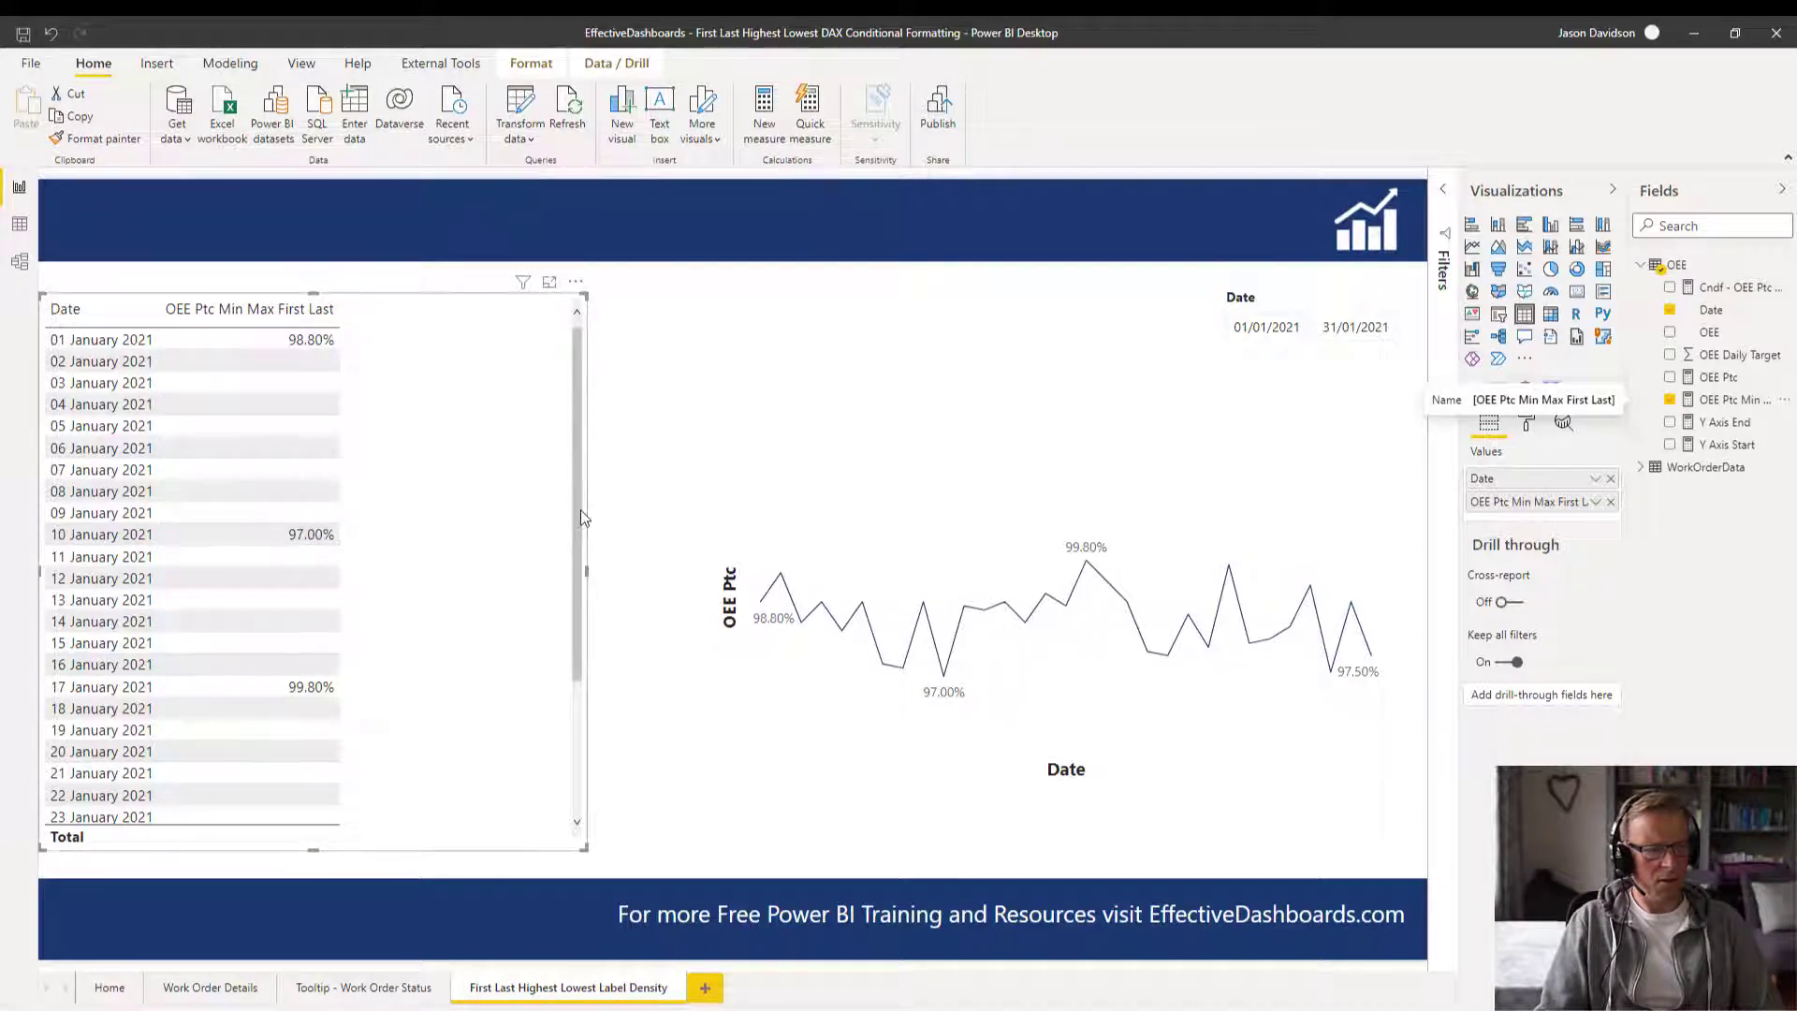
pyautogui.moveTo(580, 509); pyautogui.dragTo(580, 634)
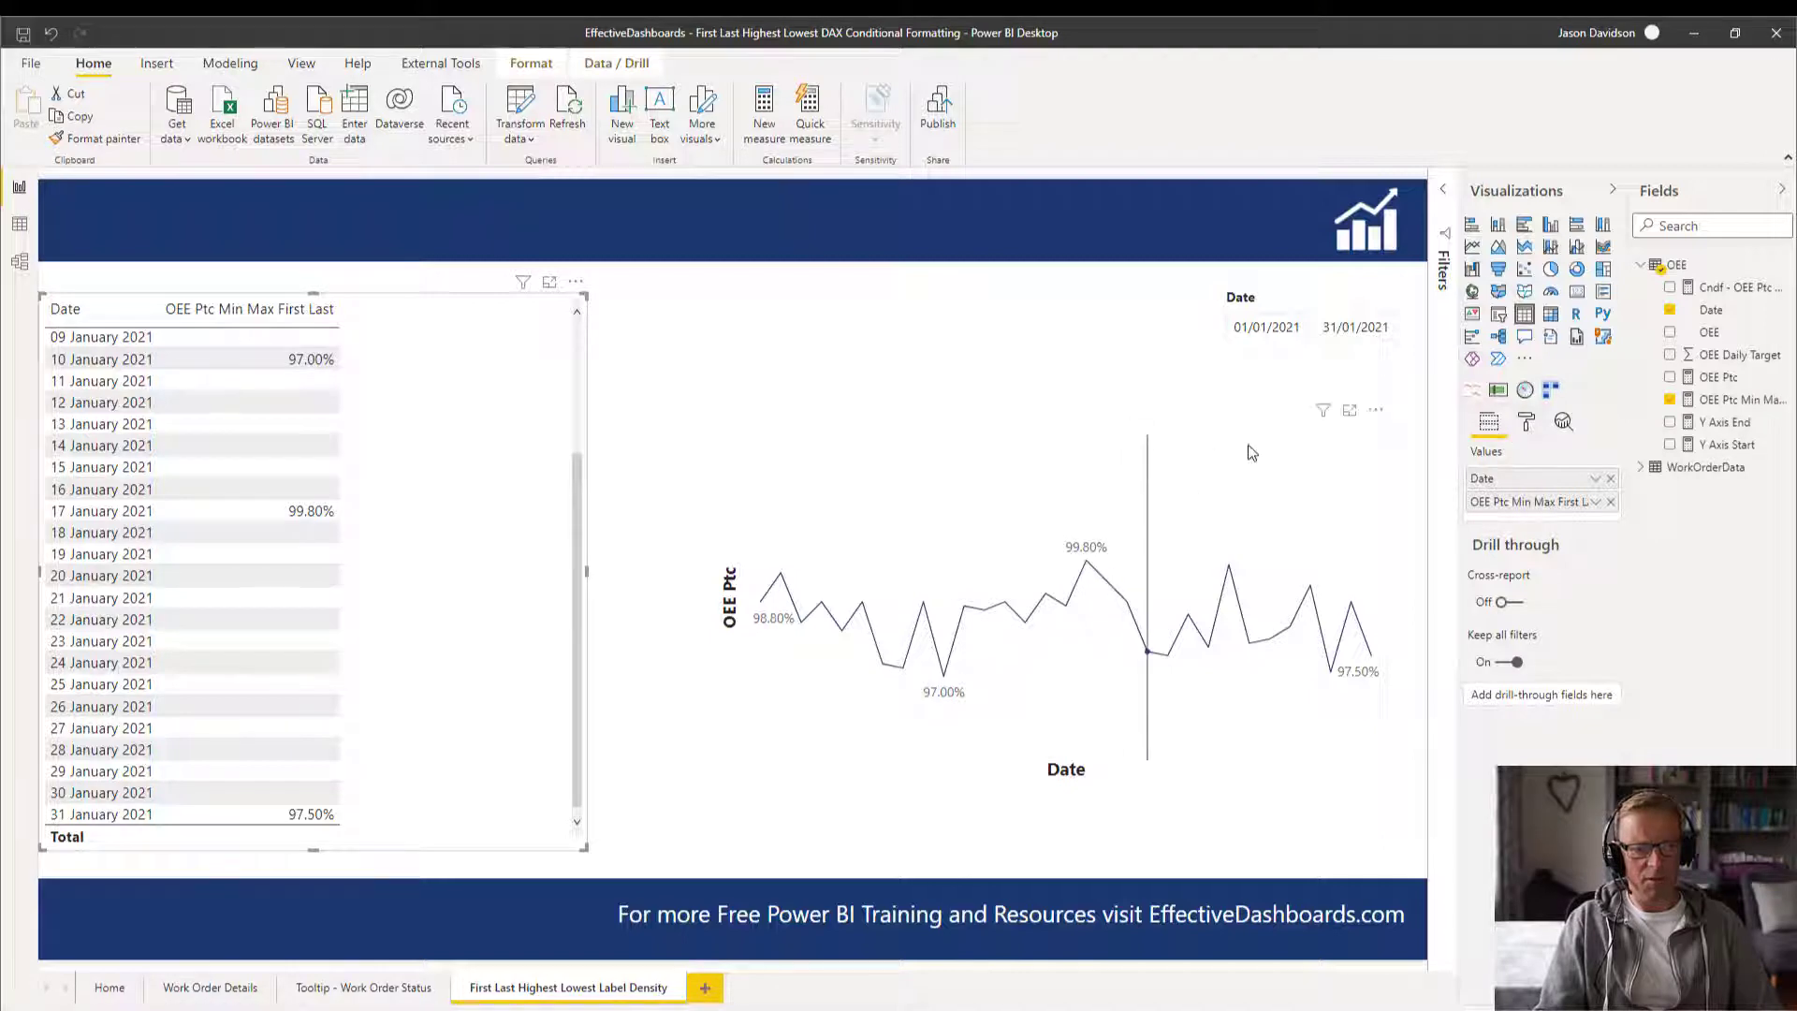
# - Add OEE Ptc Min Max First Last to the line chart's values and turn on Customize series for its shapes
pyautogui.click(1249, 451)
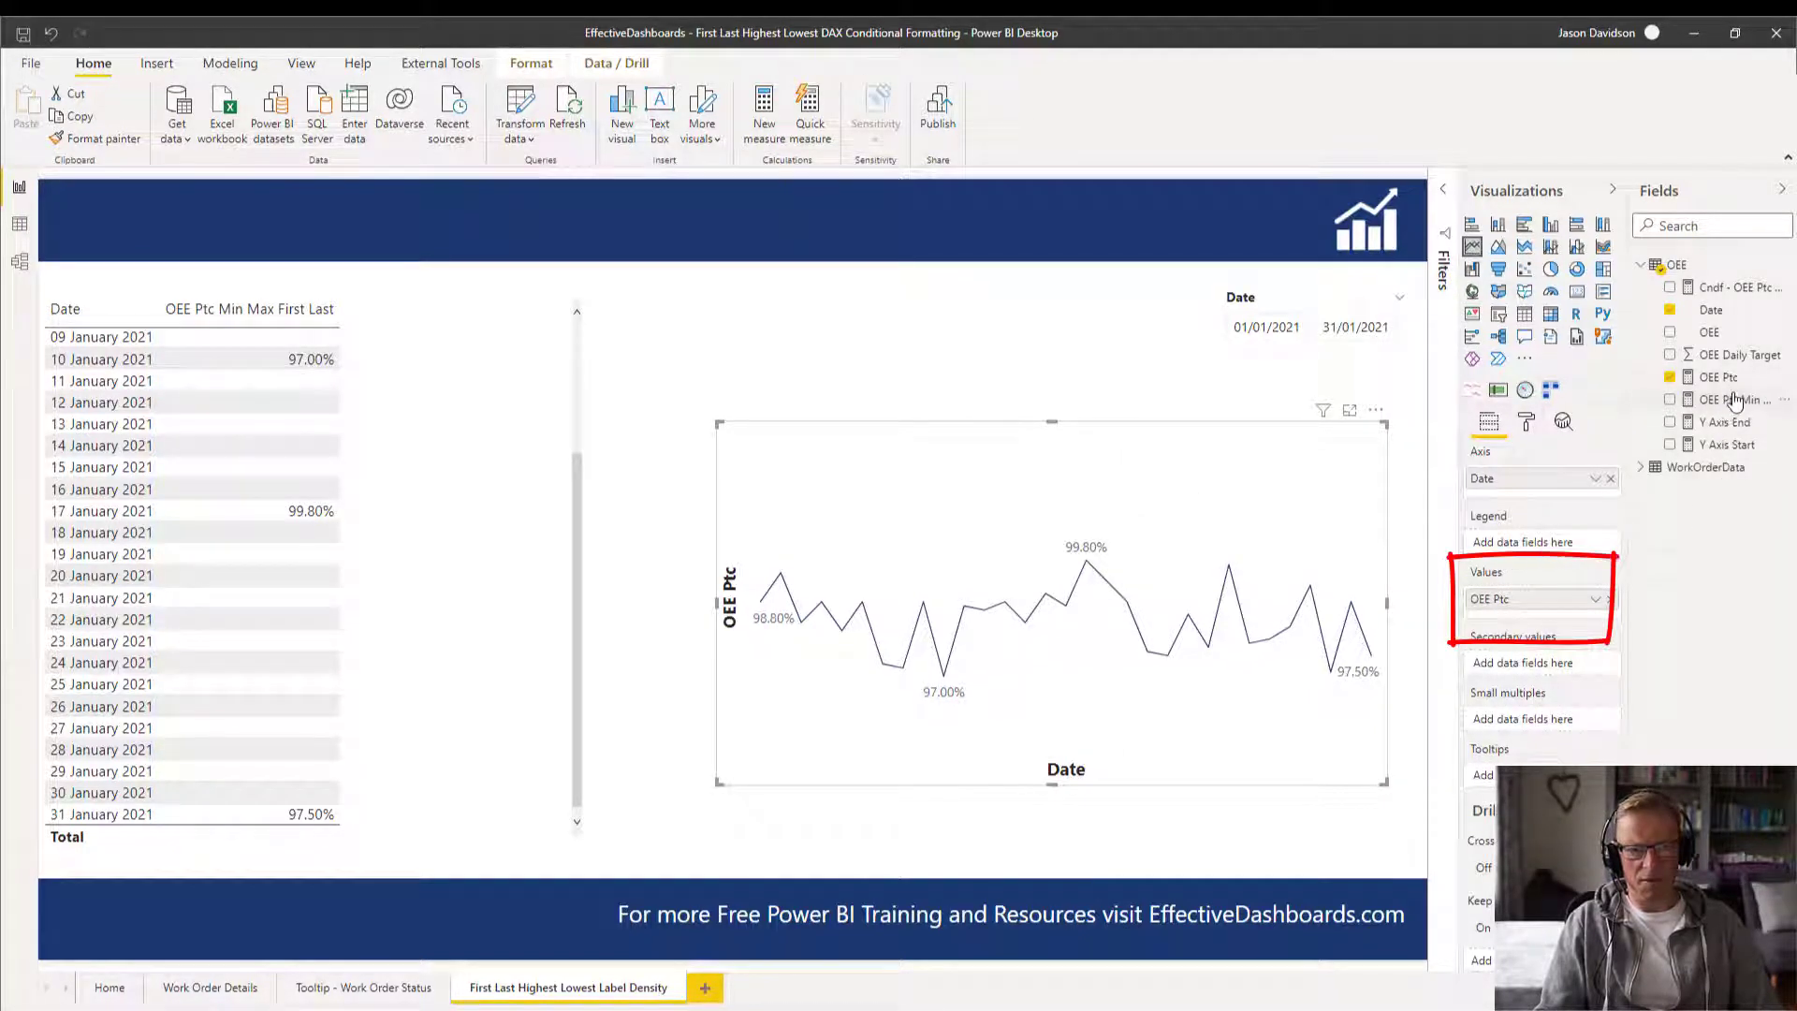
pyautogui.moveTo(1734, 401); pyautogui.dragTo(1601, 619)
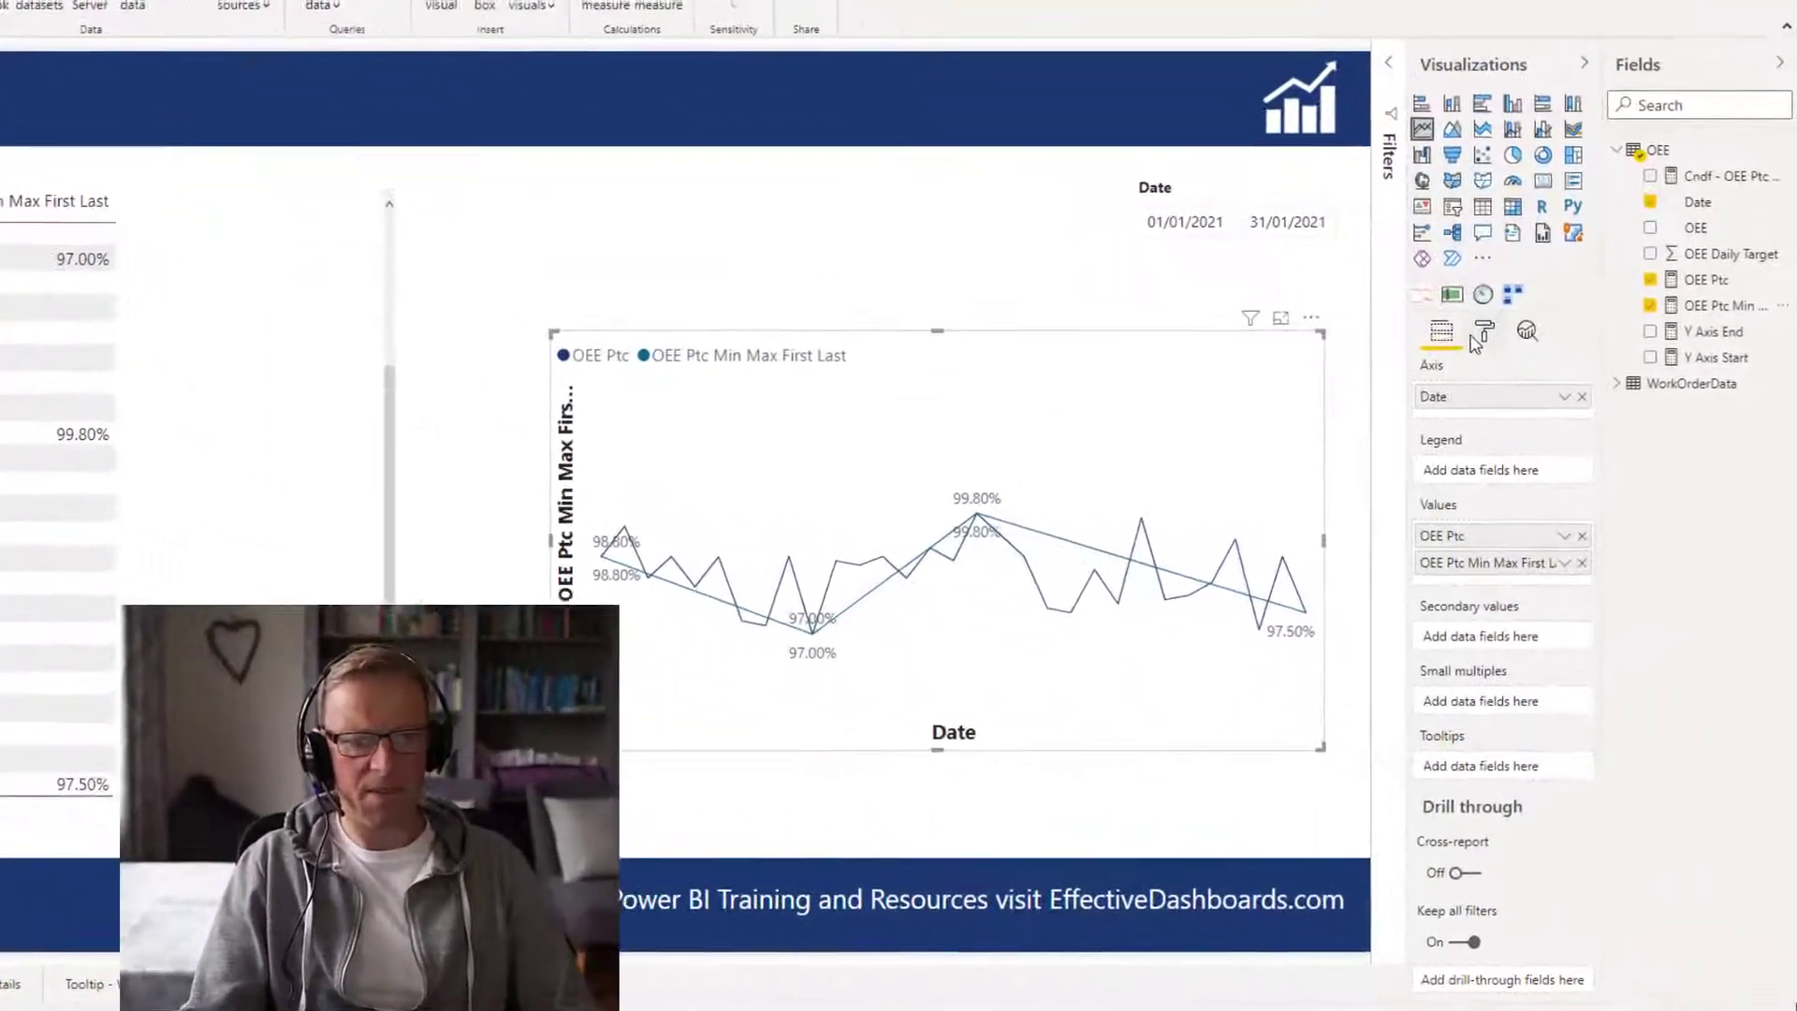
pyautogui.click(1478, 335)
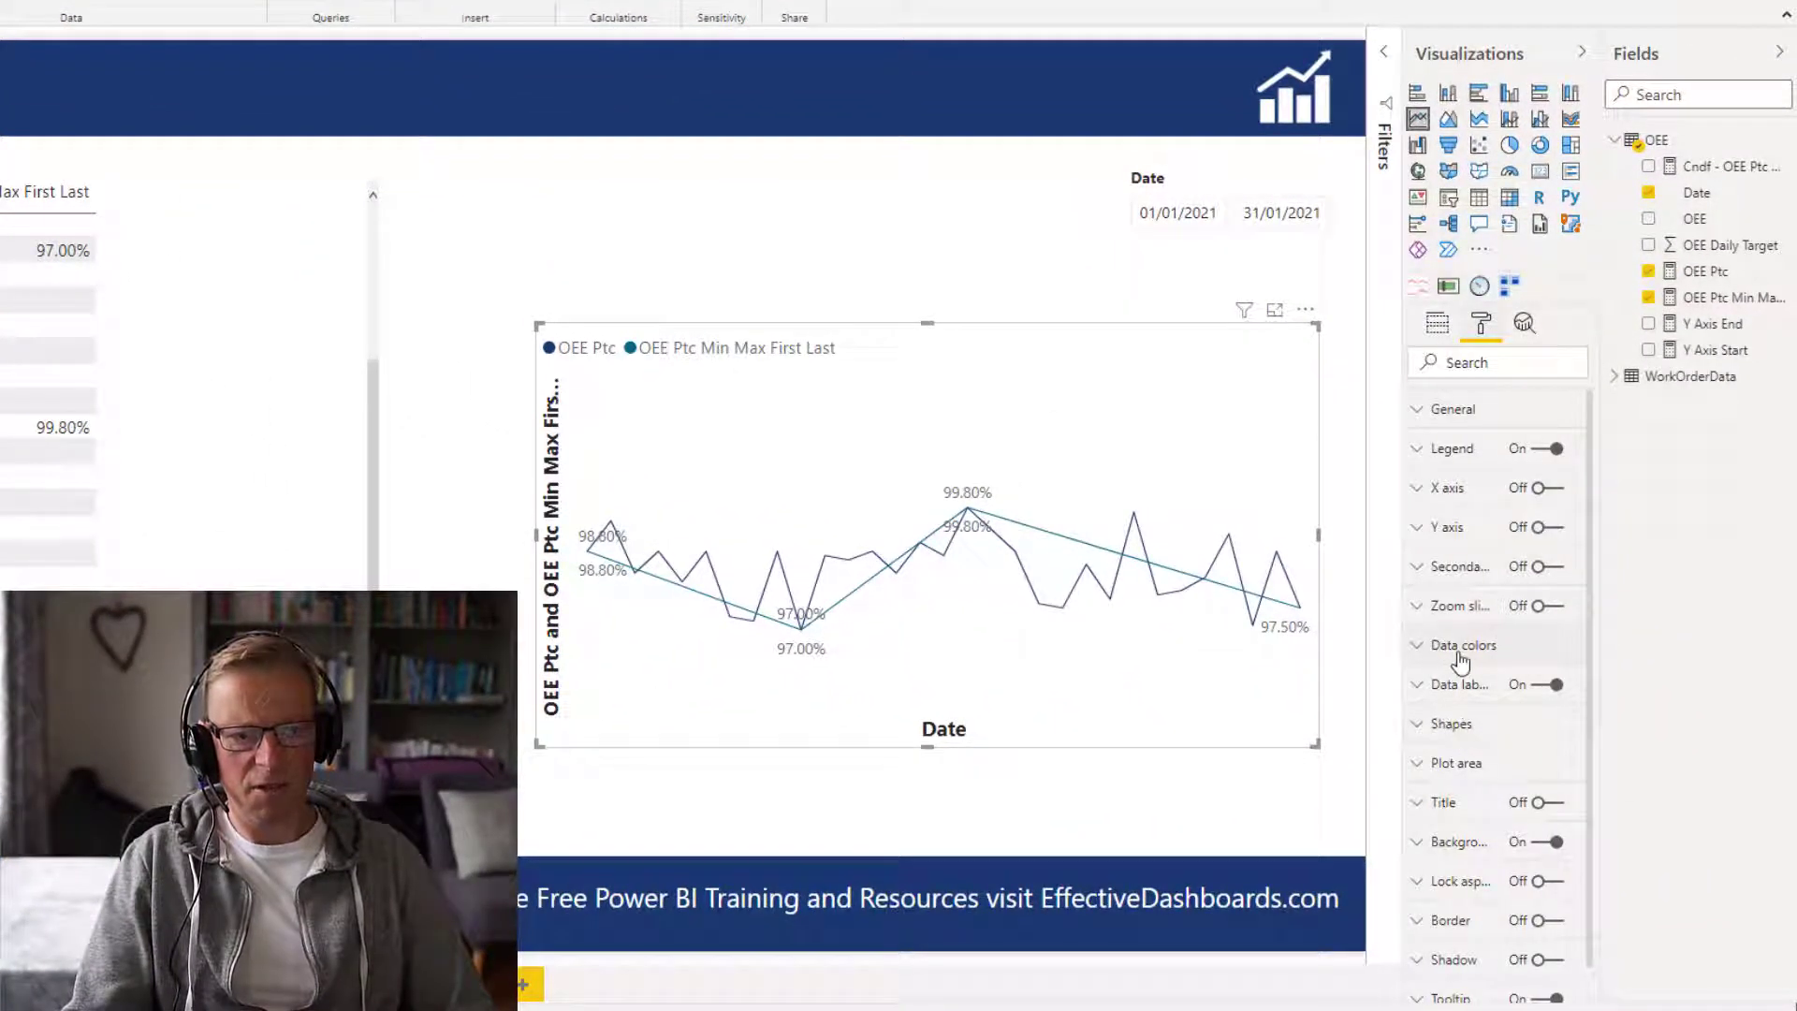
pyautogui.click(1453, 730)
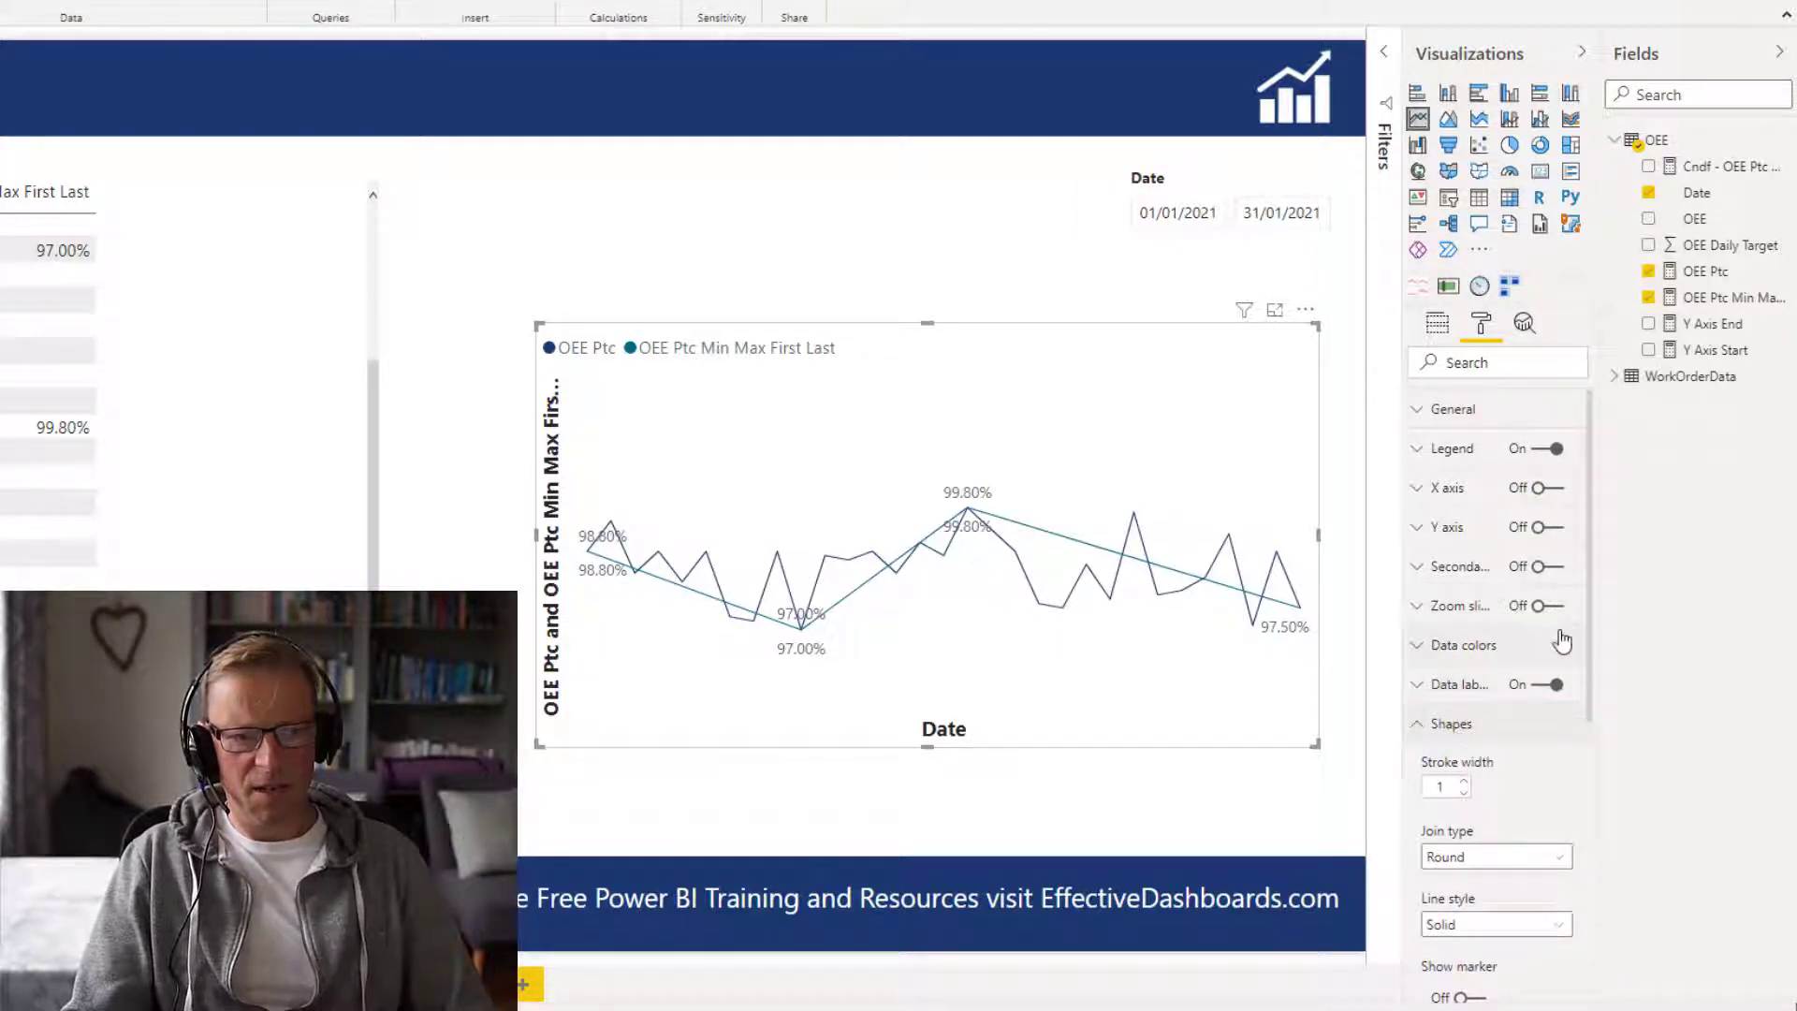
pyautogui.moveTo(1591, 615); pyautogui.dragTo(1612, 770)
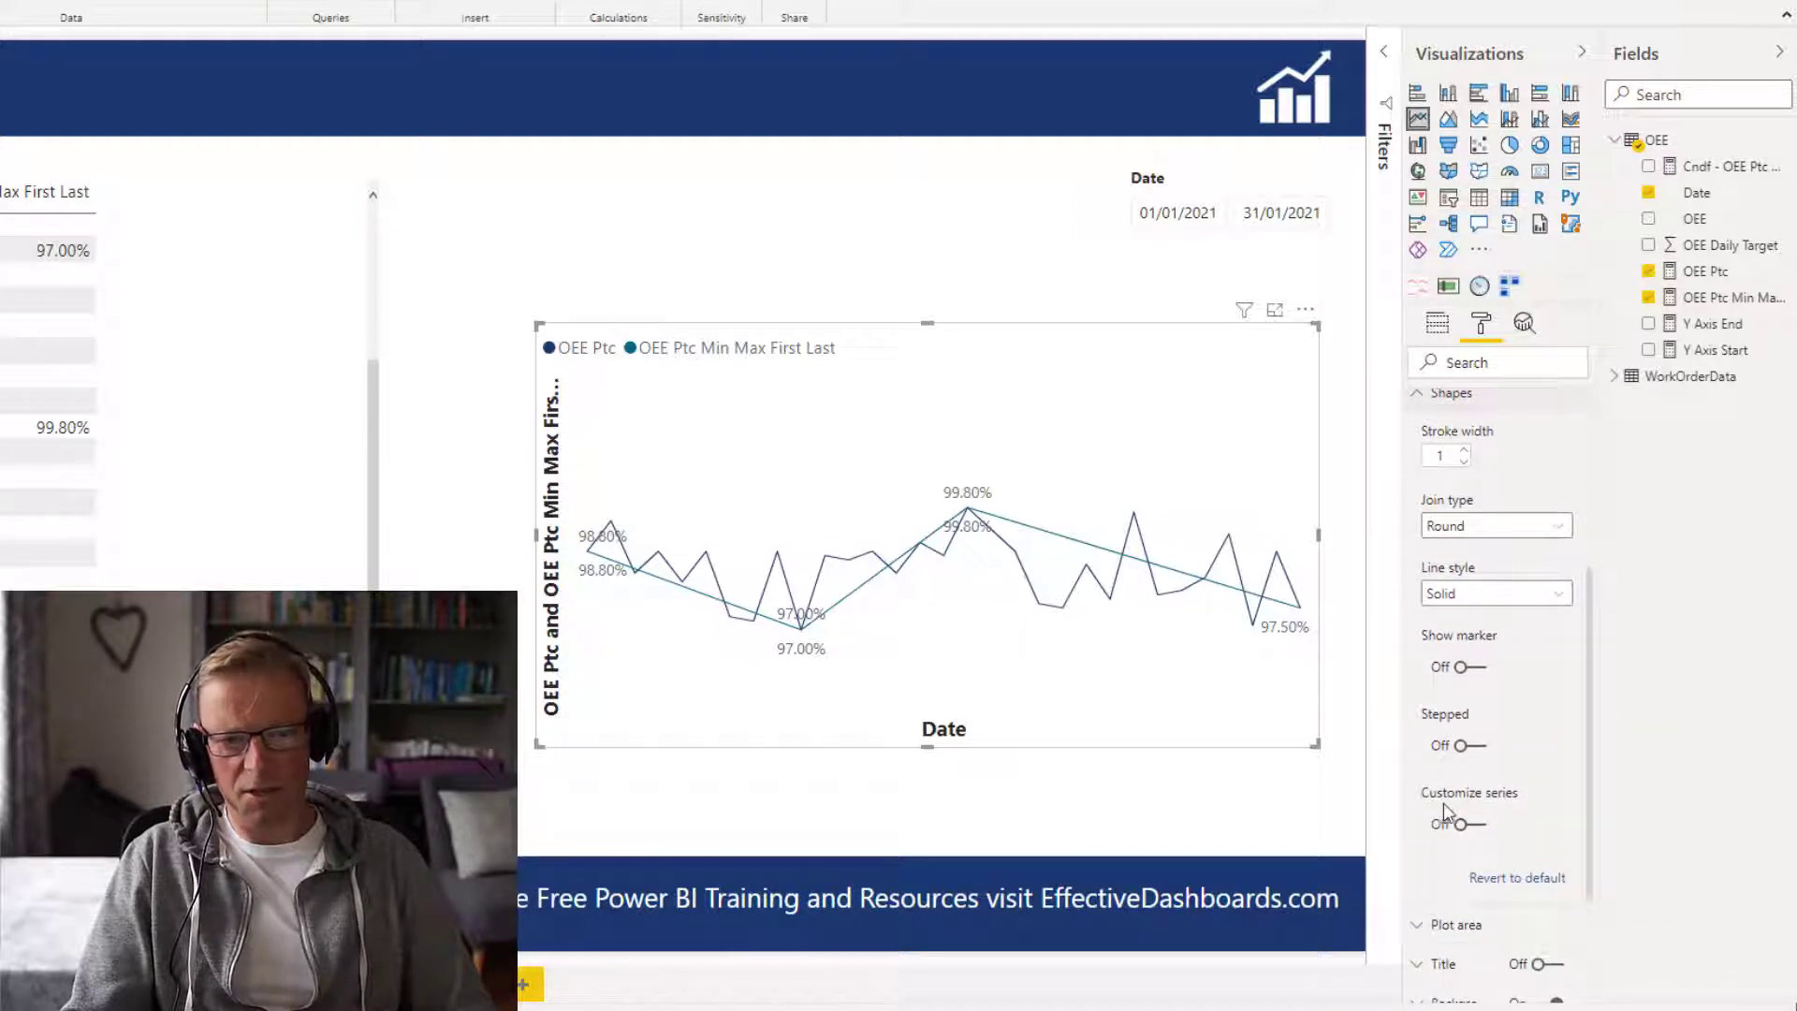
pyautogui.click(1462, 828)
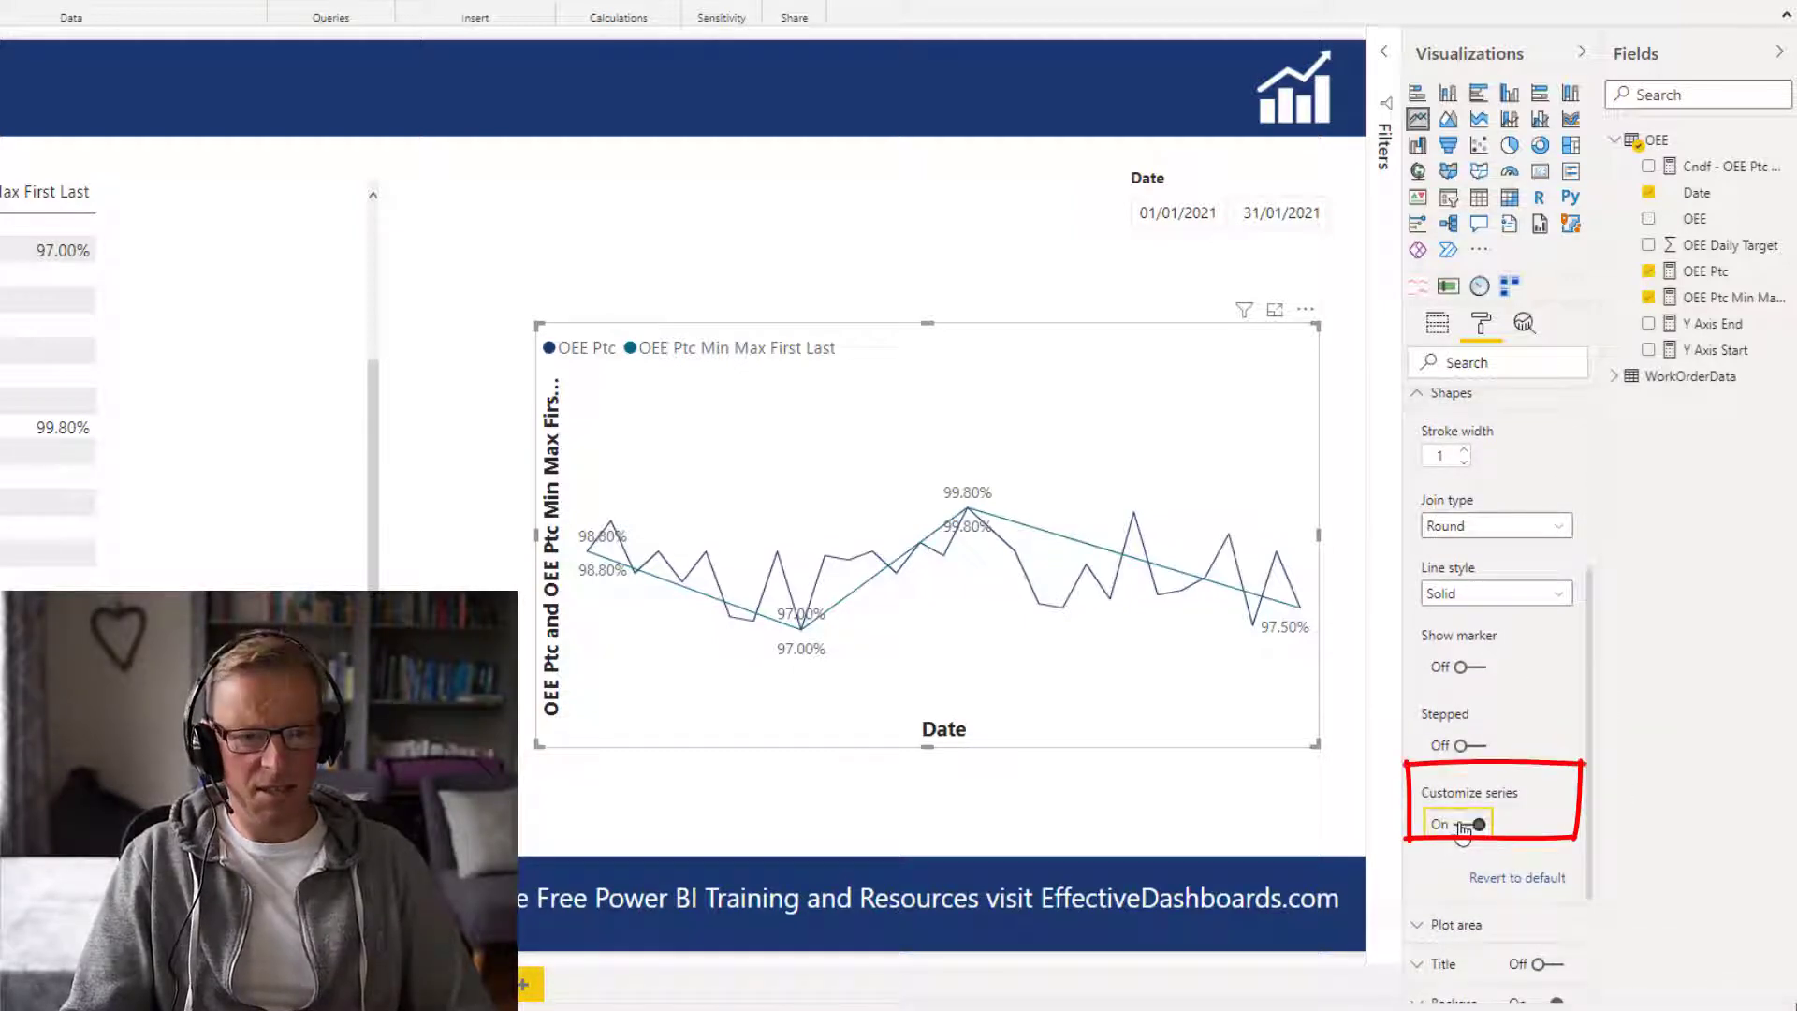
# - Set the OEE Ptc Min Max First Last series to stroke width 0 and show its markers
pyautogui.moveTo(1591, 721); pyautogui.dragTo(1601, 842)
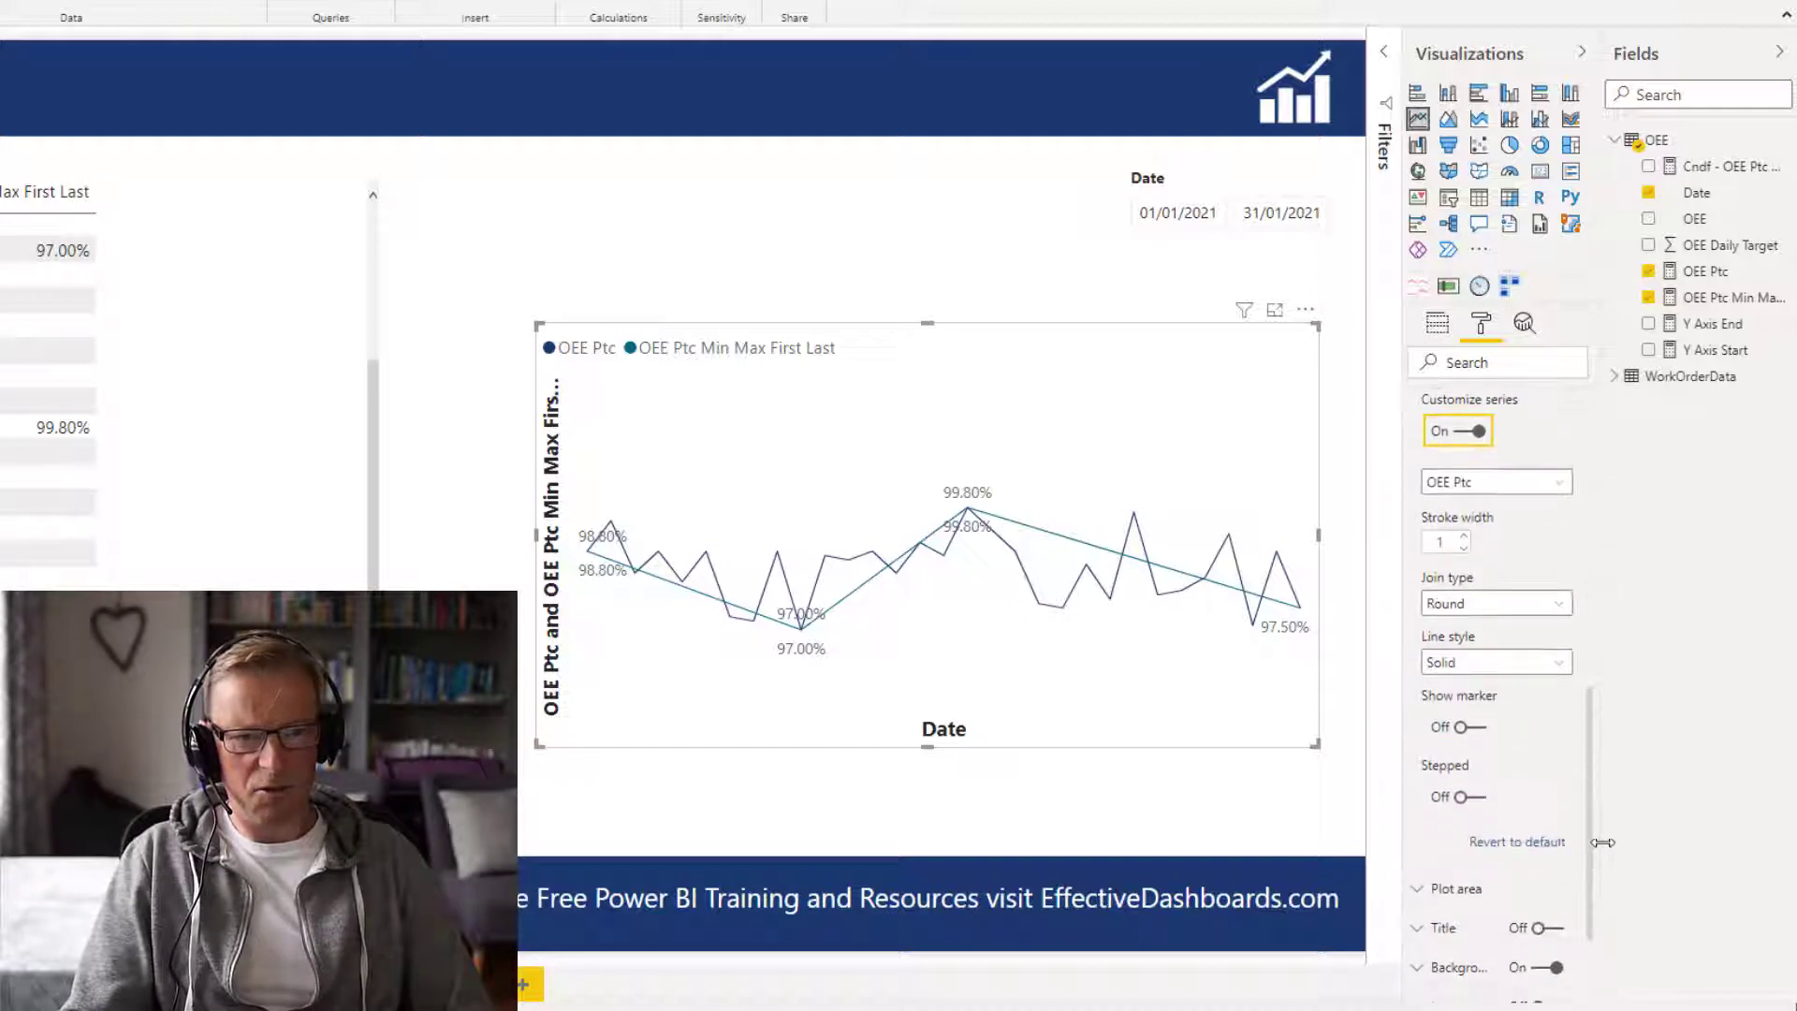
pyautogui.scroll(2, 1602, 842)
pyautogui.click(1495, 606)
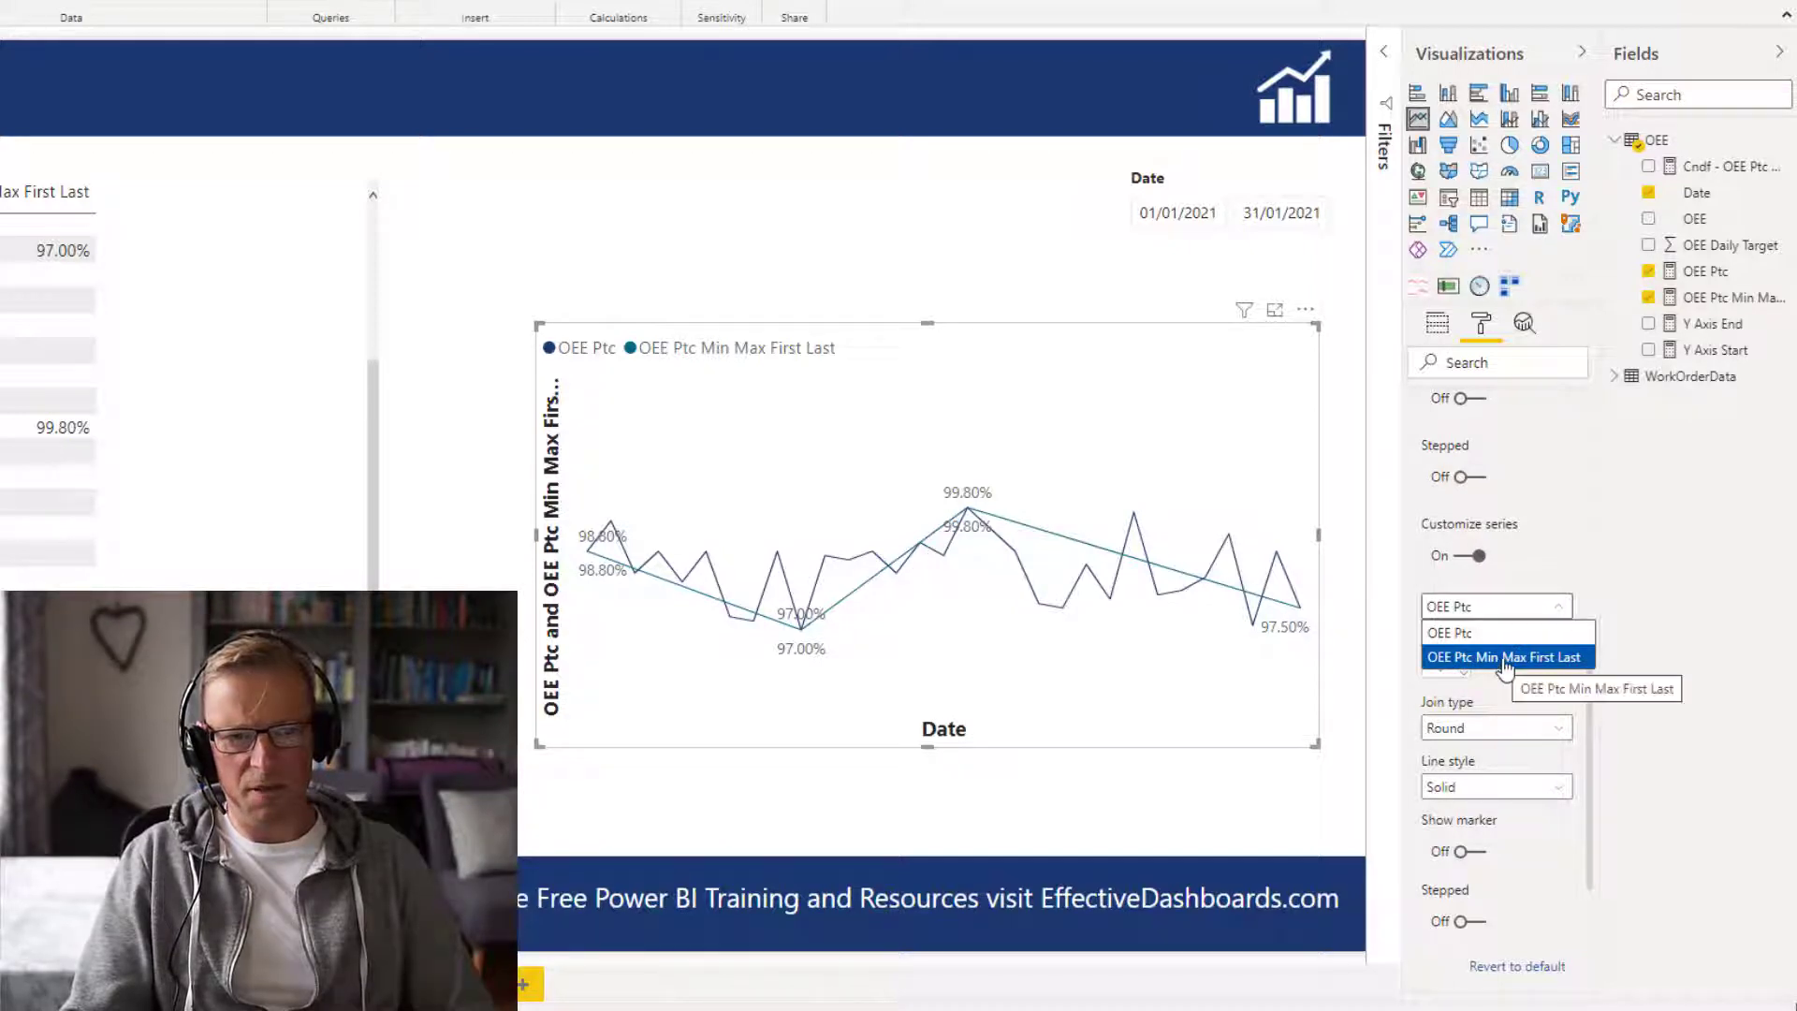
pyautogui.click(1502, 659)
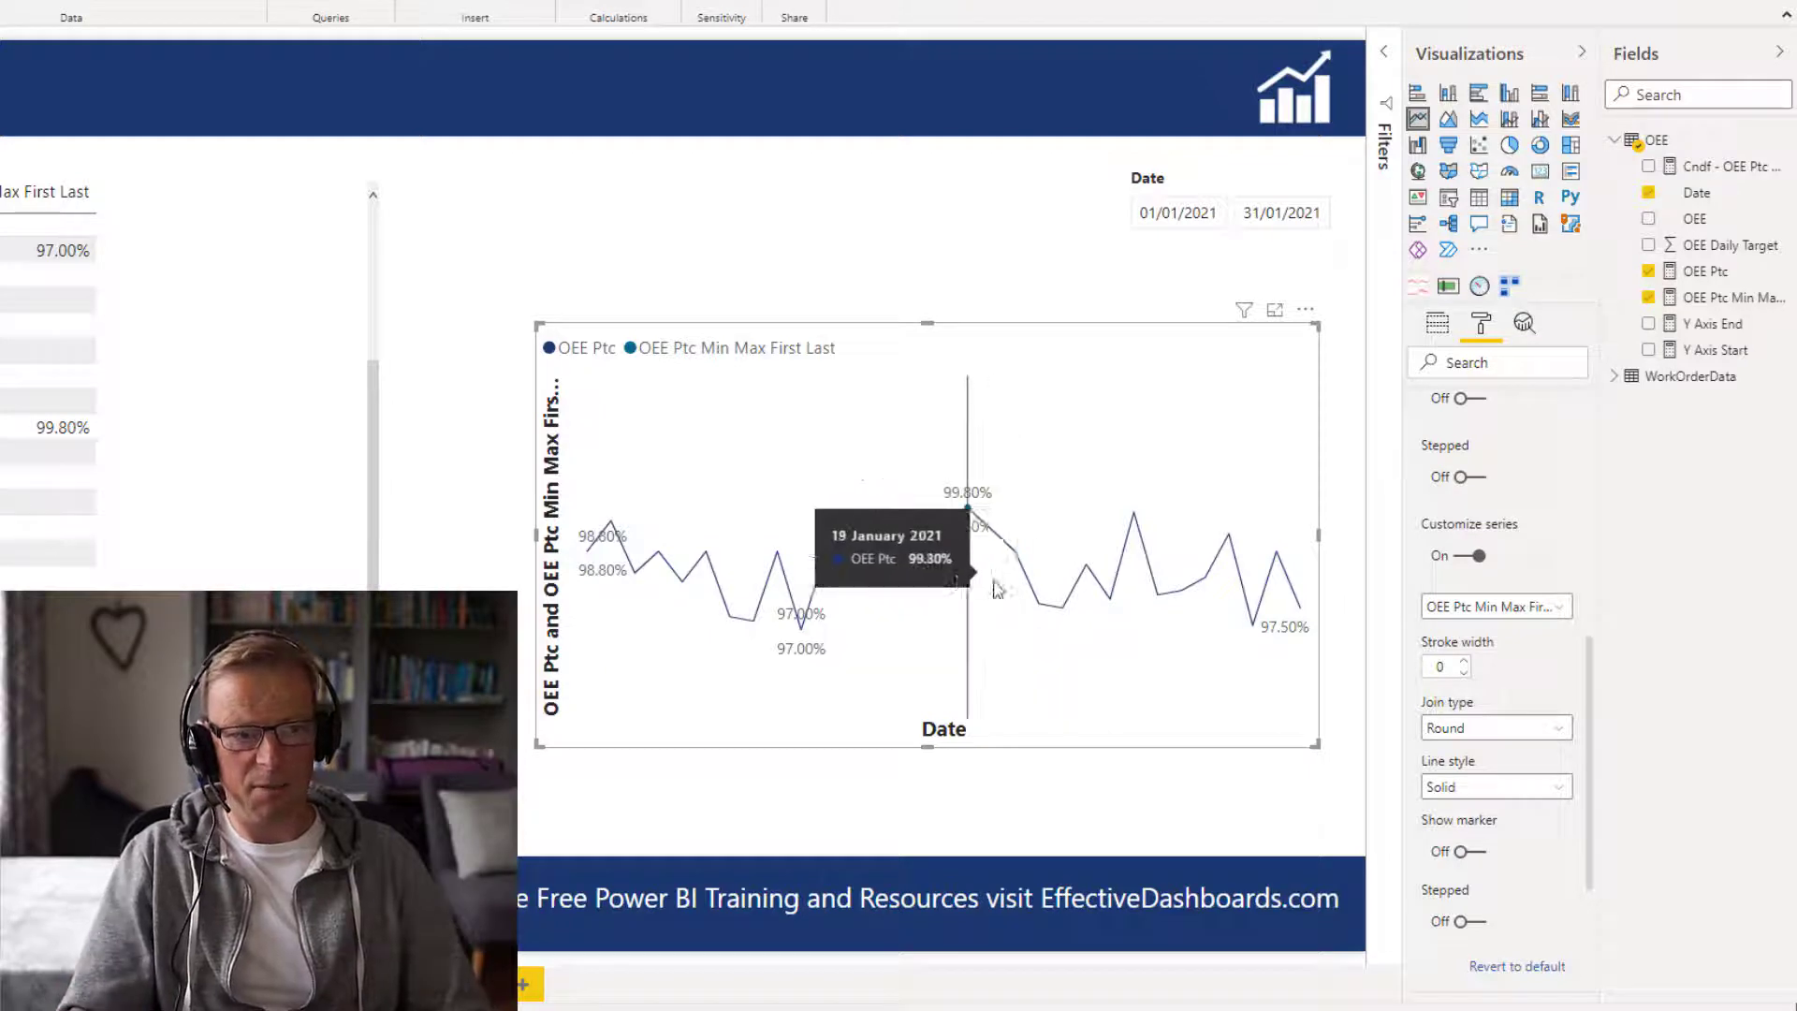
pyautogui.click(1465, 854)
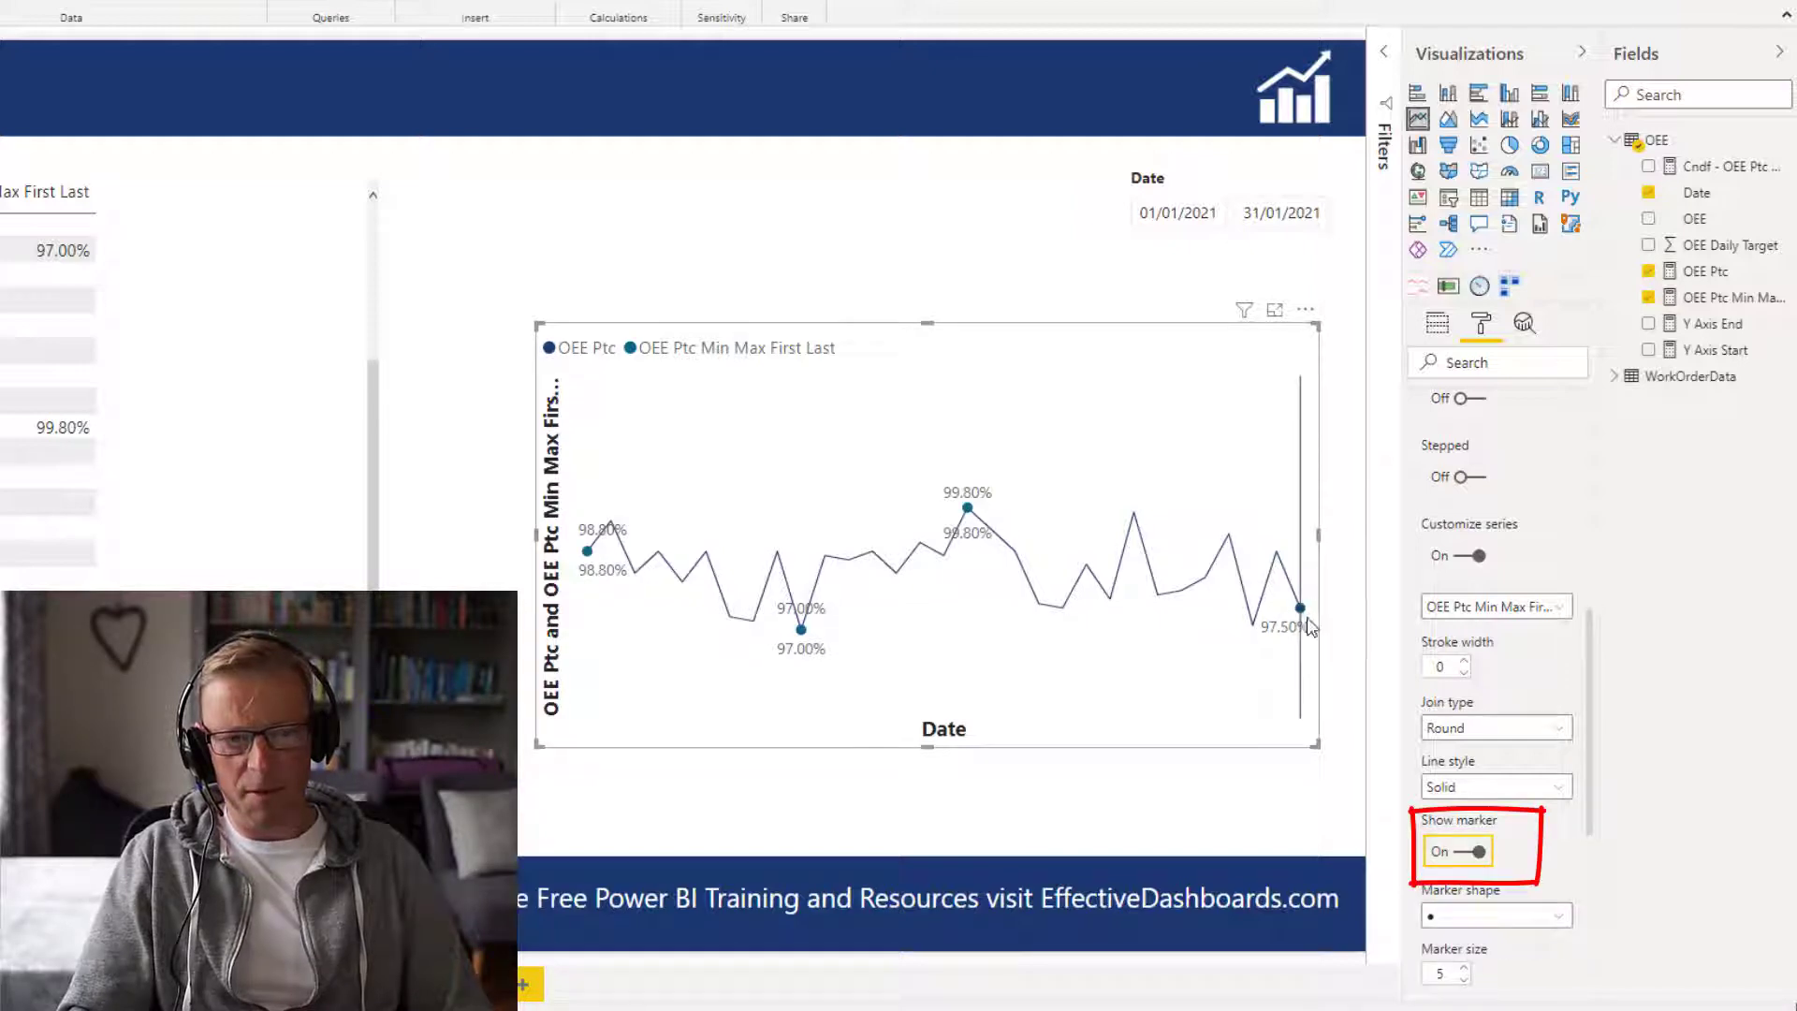
# - Turn the OEE Ptc series' markers on and back off, and reselect the OEE Ptc Min Max First Last series
pyautogui.click(1488, 608)
pyautogui.click(1469, 631)
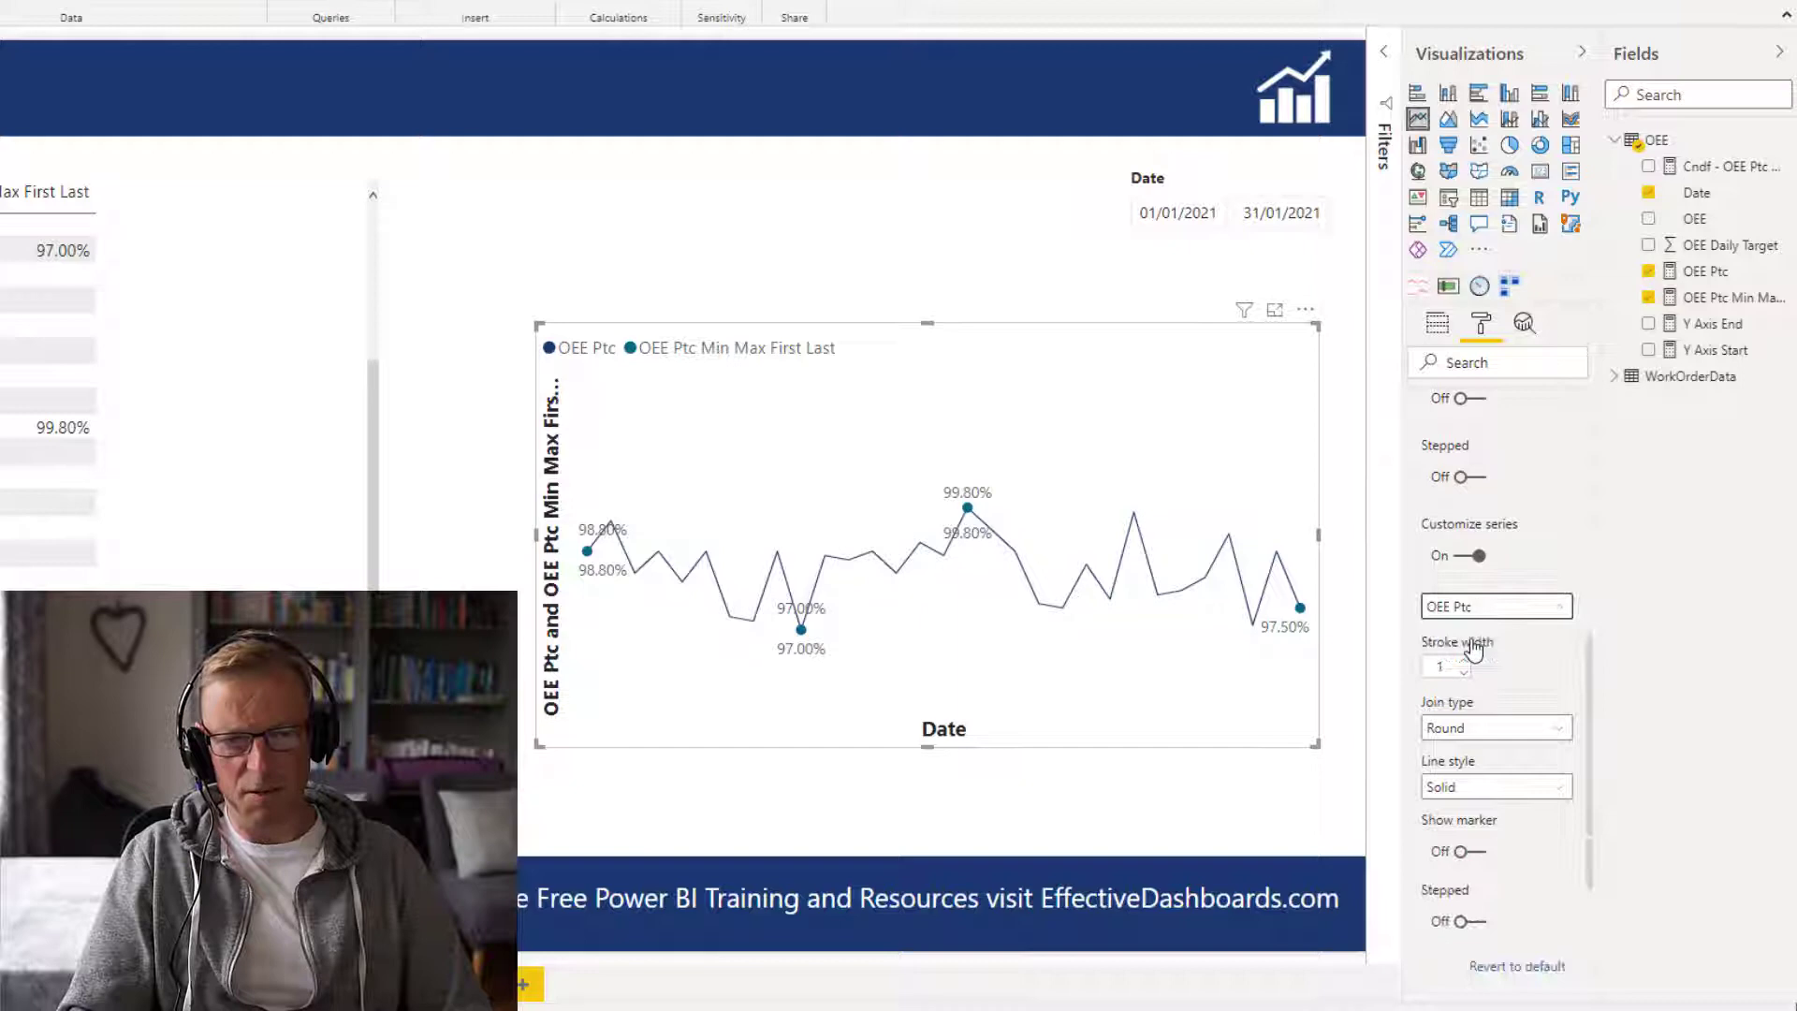
pyautogui.click(1466, 854)
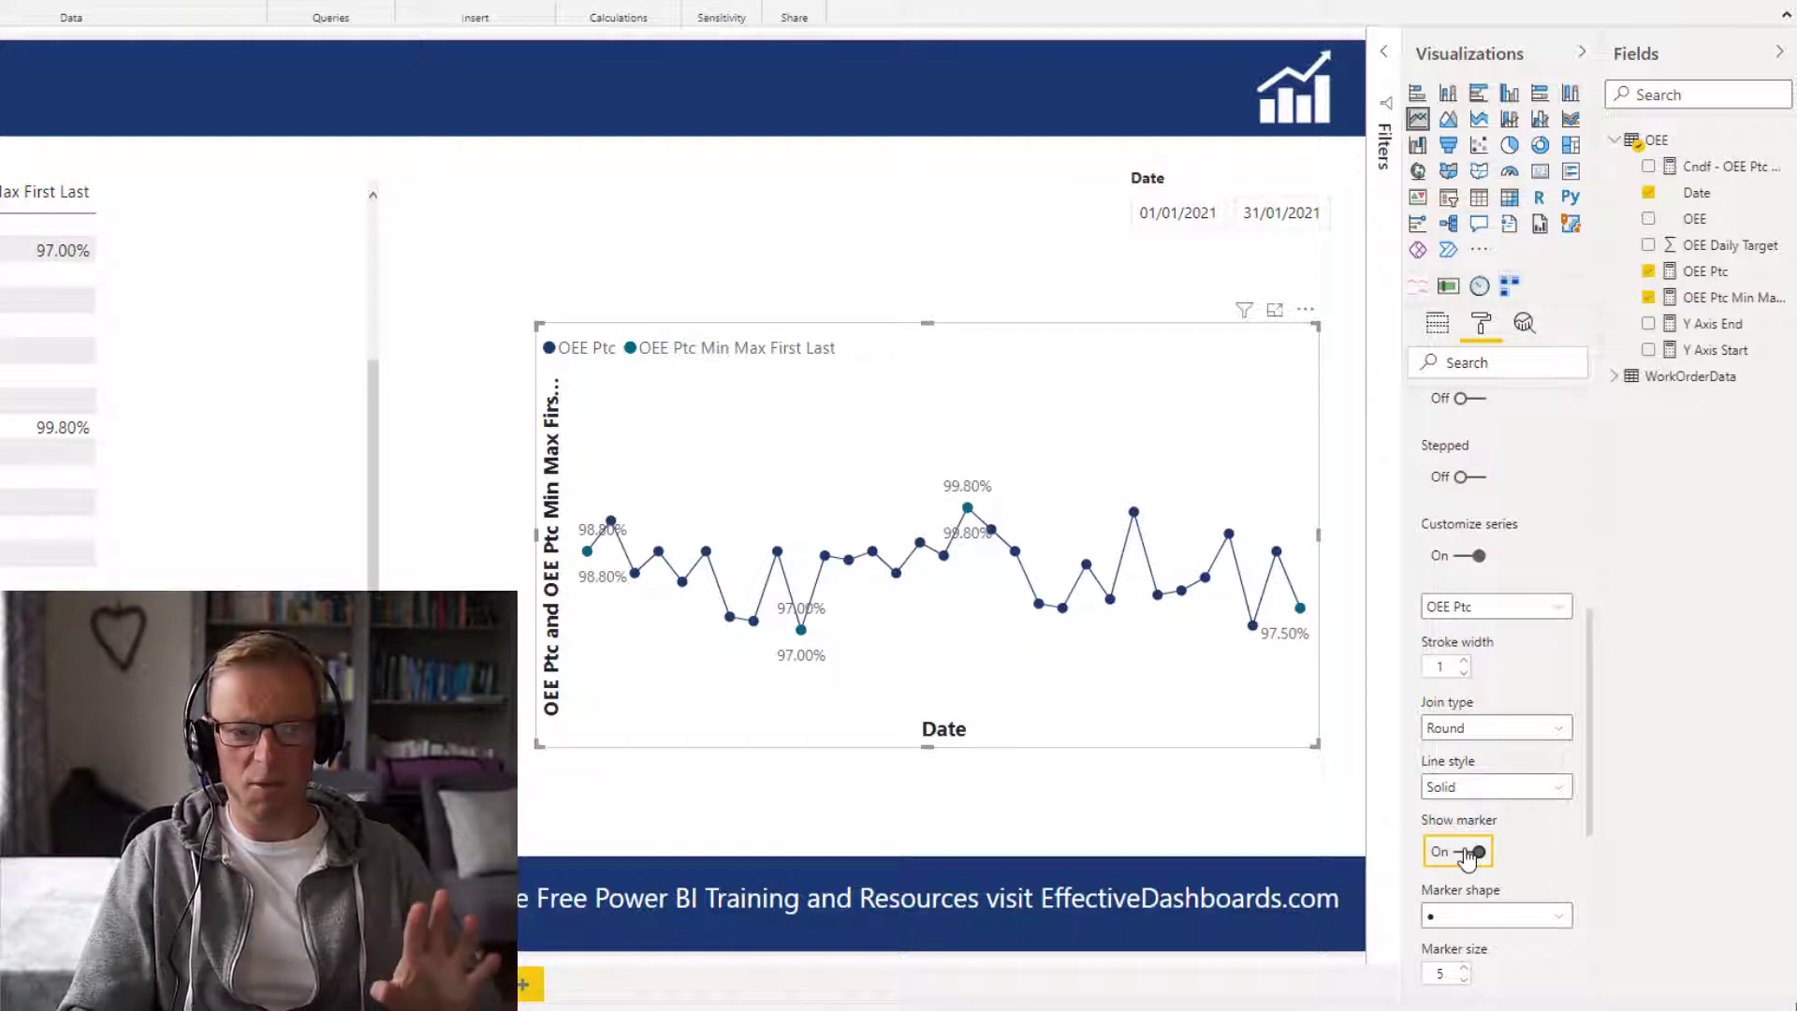
pyautogui.click(1467, 852)
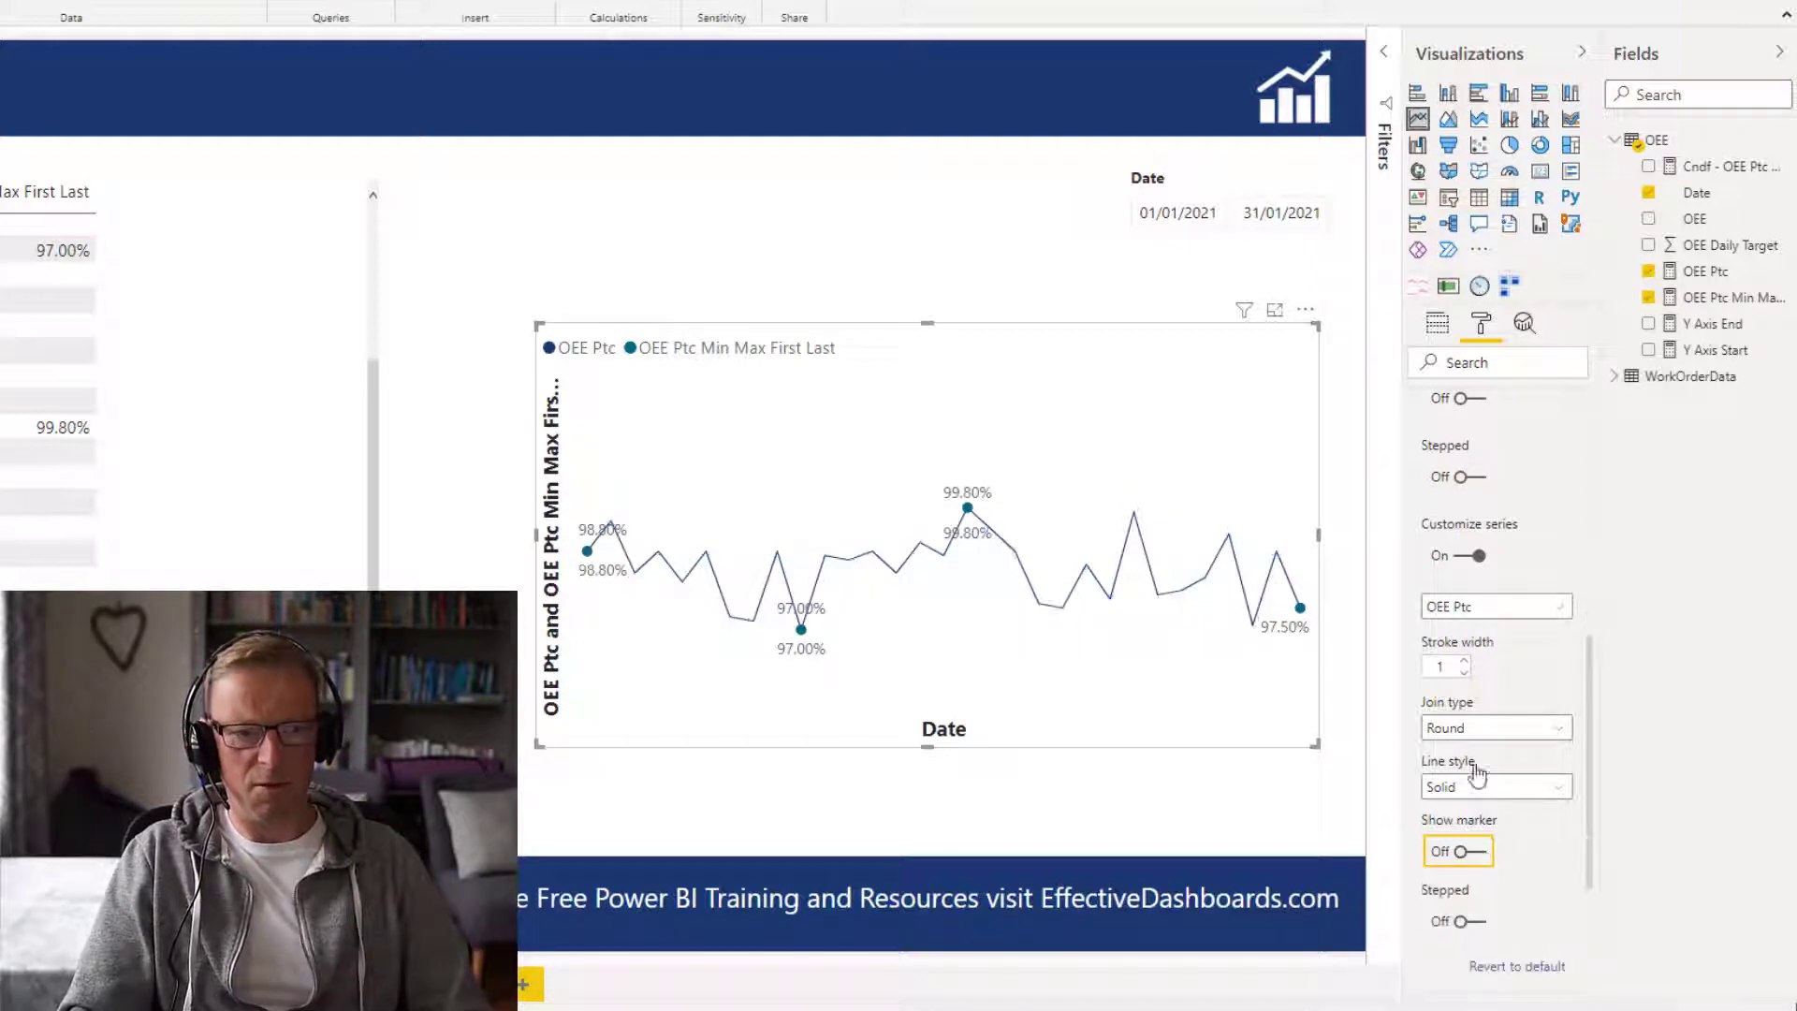
pyautogui.click(1469, 608)
pyautogui.click(1469, 654)
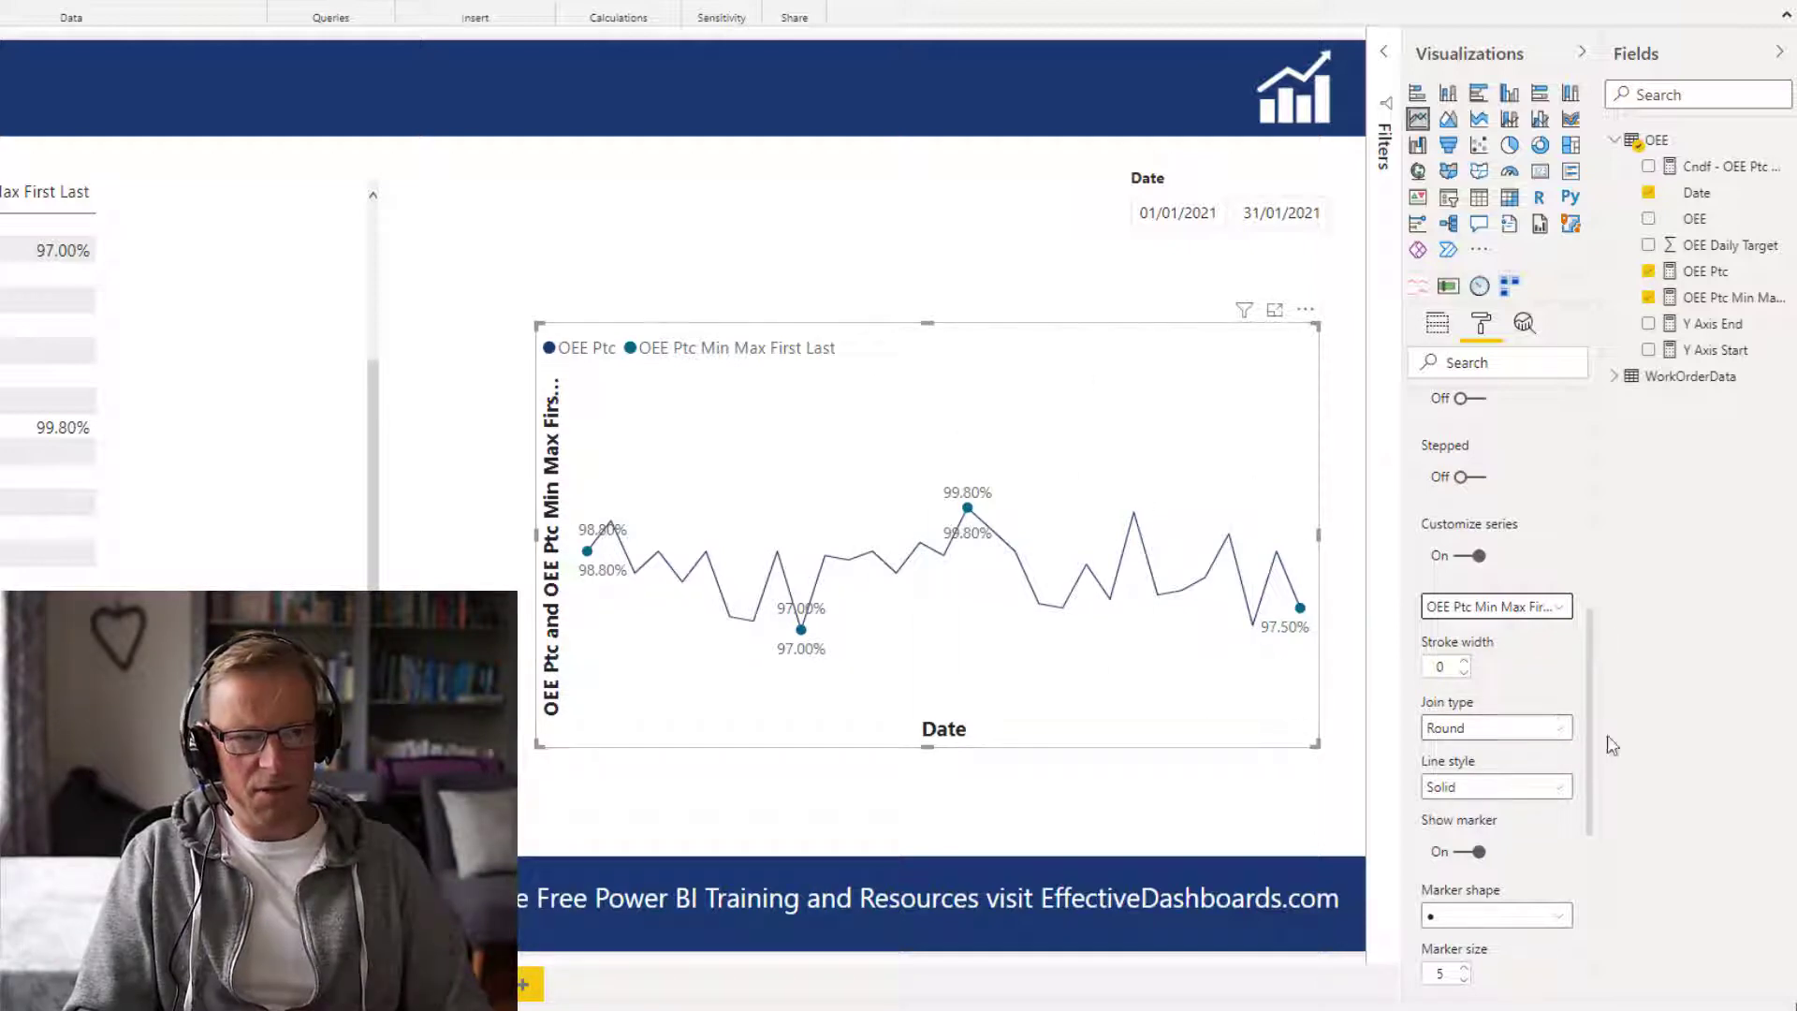
# - Customize the line chart's data labels by series, hiding them for OEE Ptc and keeping them shown for OEE Ptc Min Max First Last
pyautogui.scroll(6, 1593, 741)
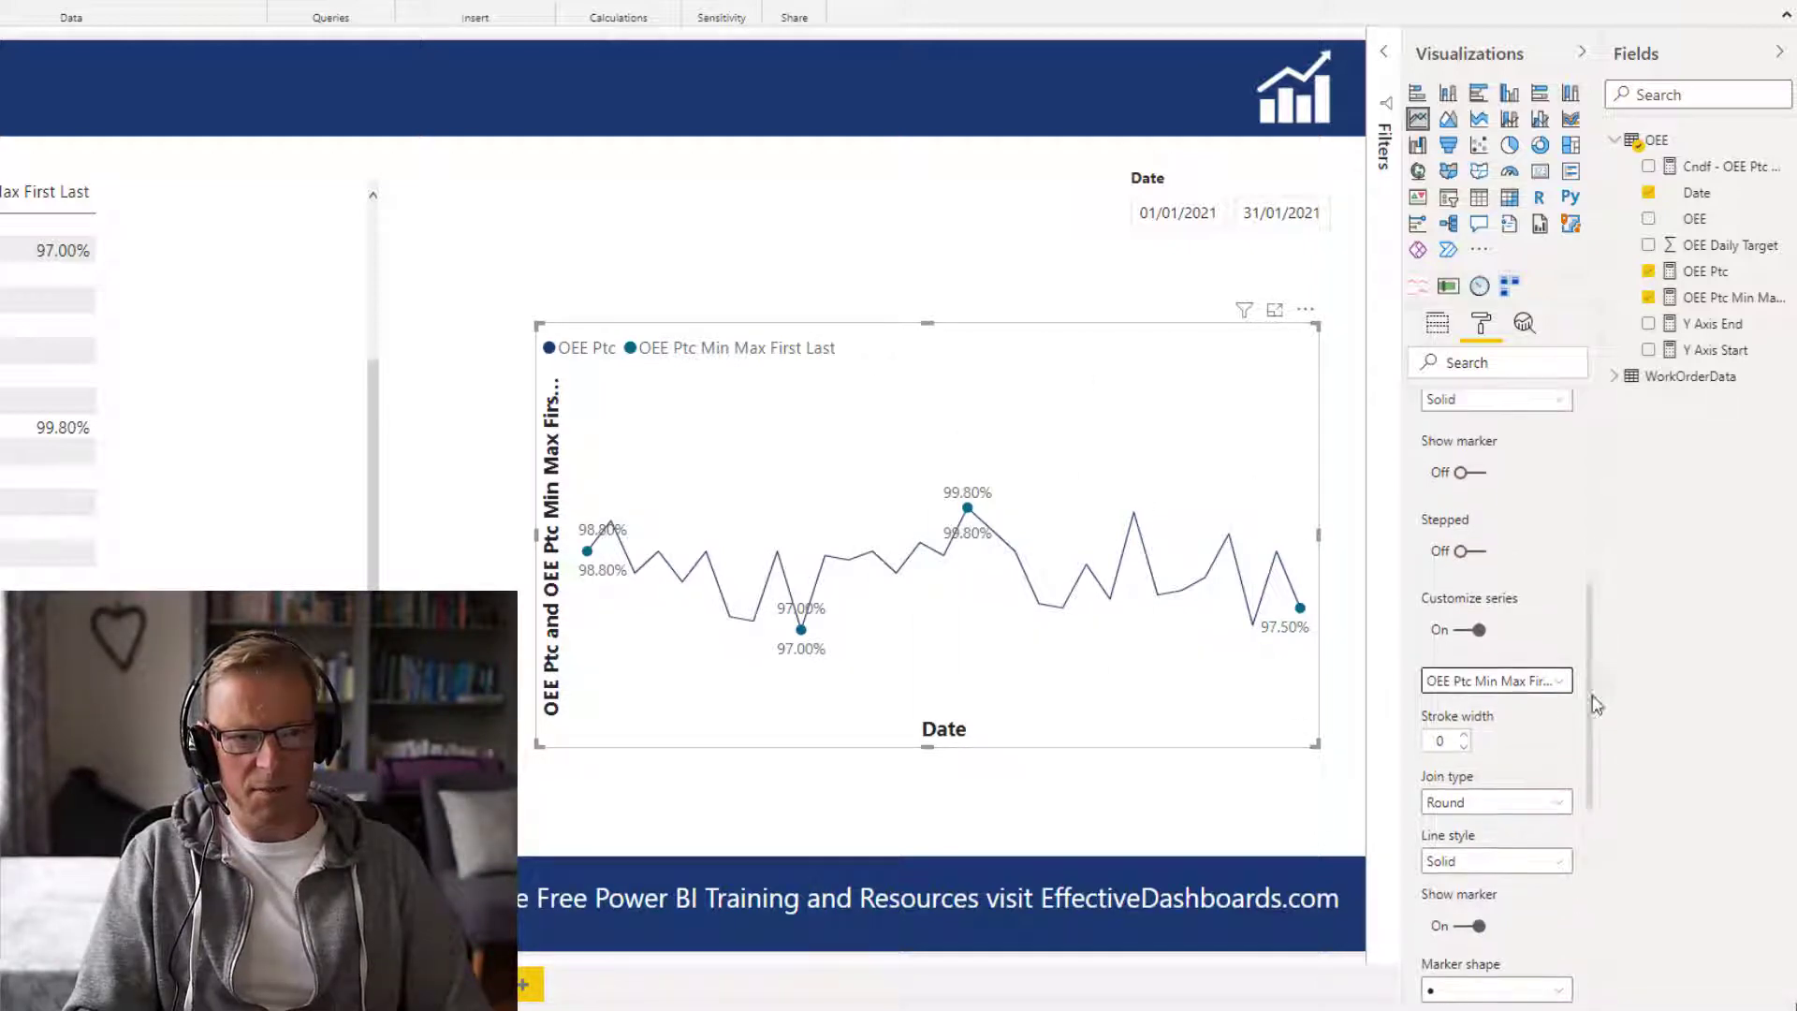
pyautogui.scroll(2, 1619, 619)
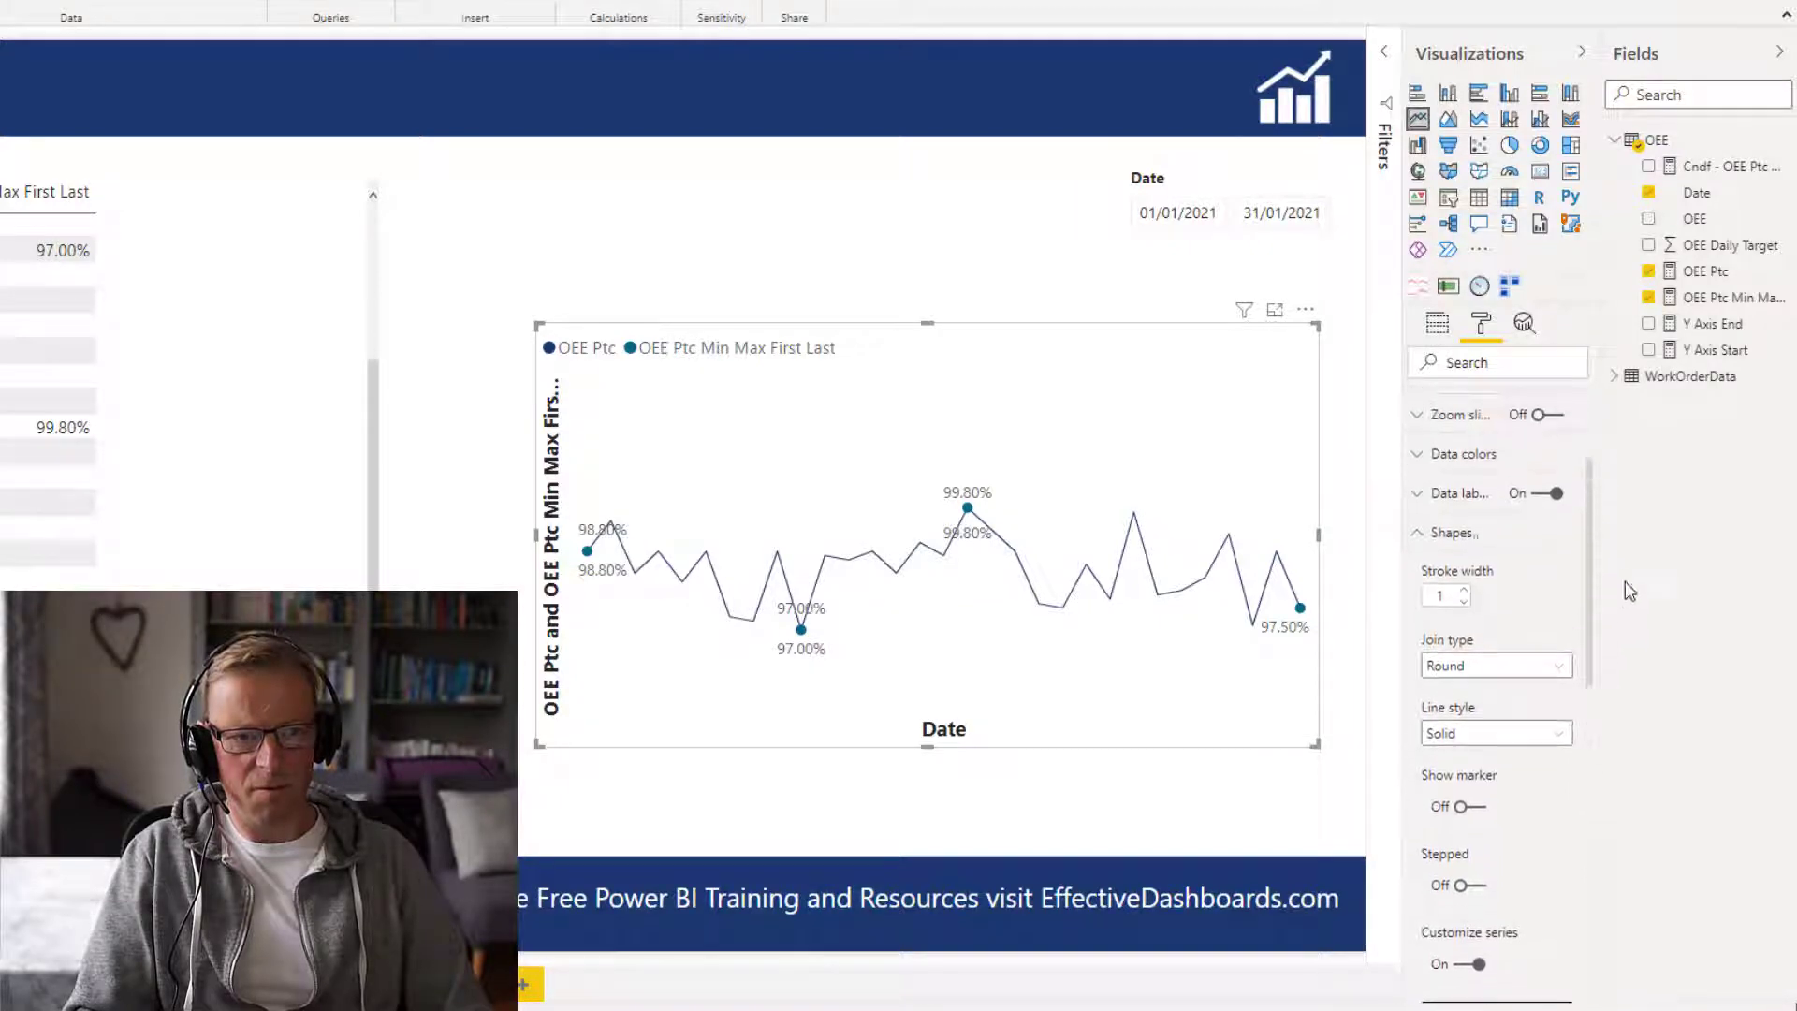
pyautogui.click(1417, 533)
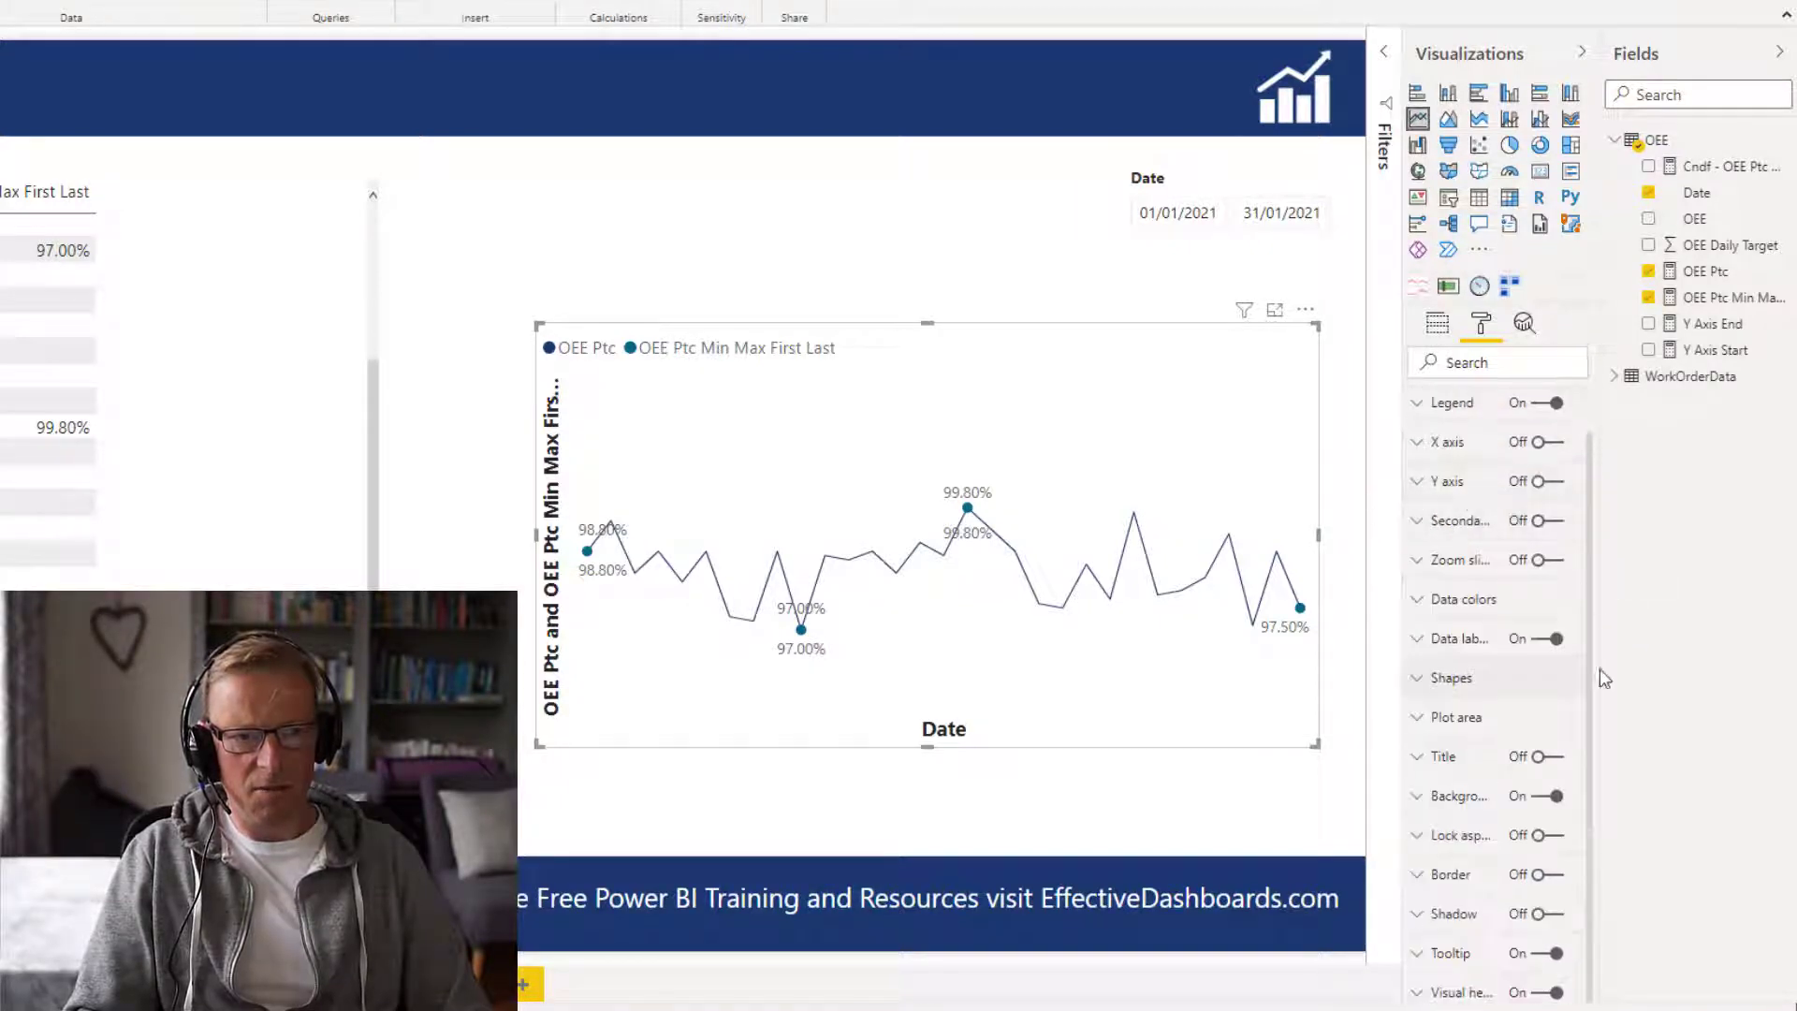
pyautogui.click(1418, 640)
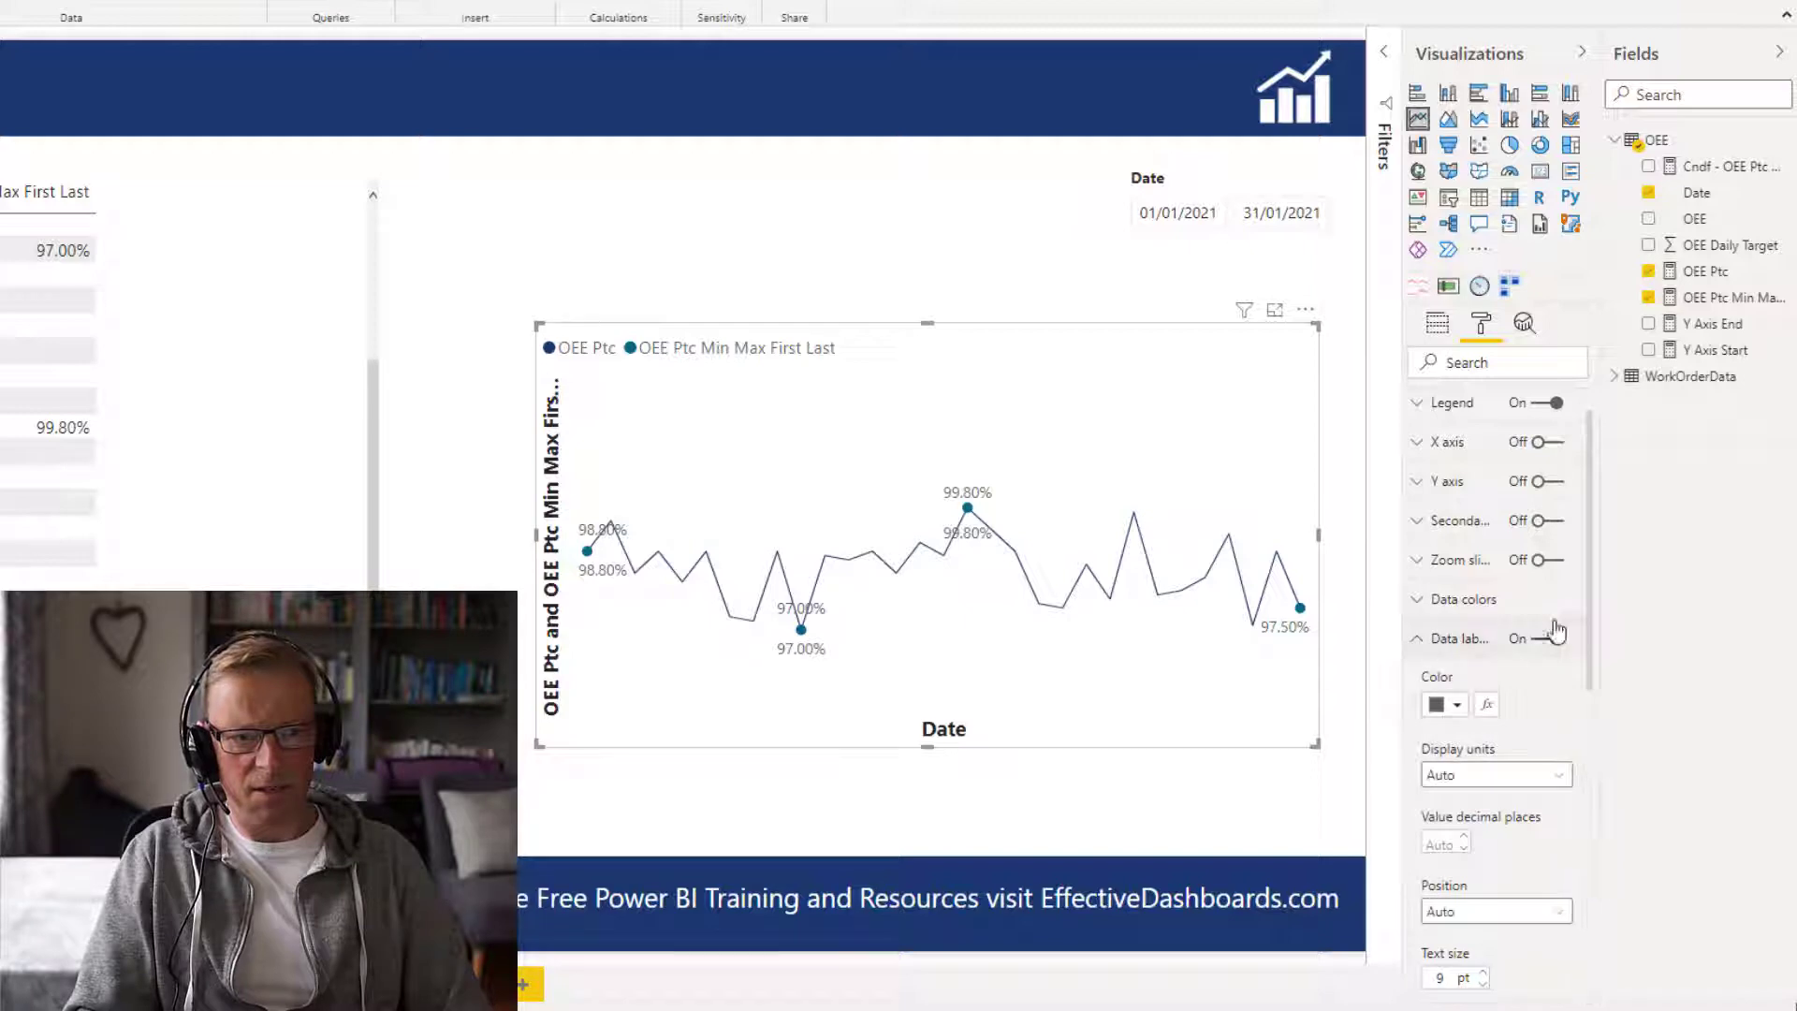
pyautogui.moveTo(1596, 562); pyautogui.dragTo(1597, 774)
pyautogui.click(1469, 796)
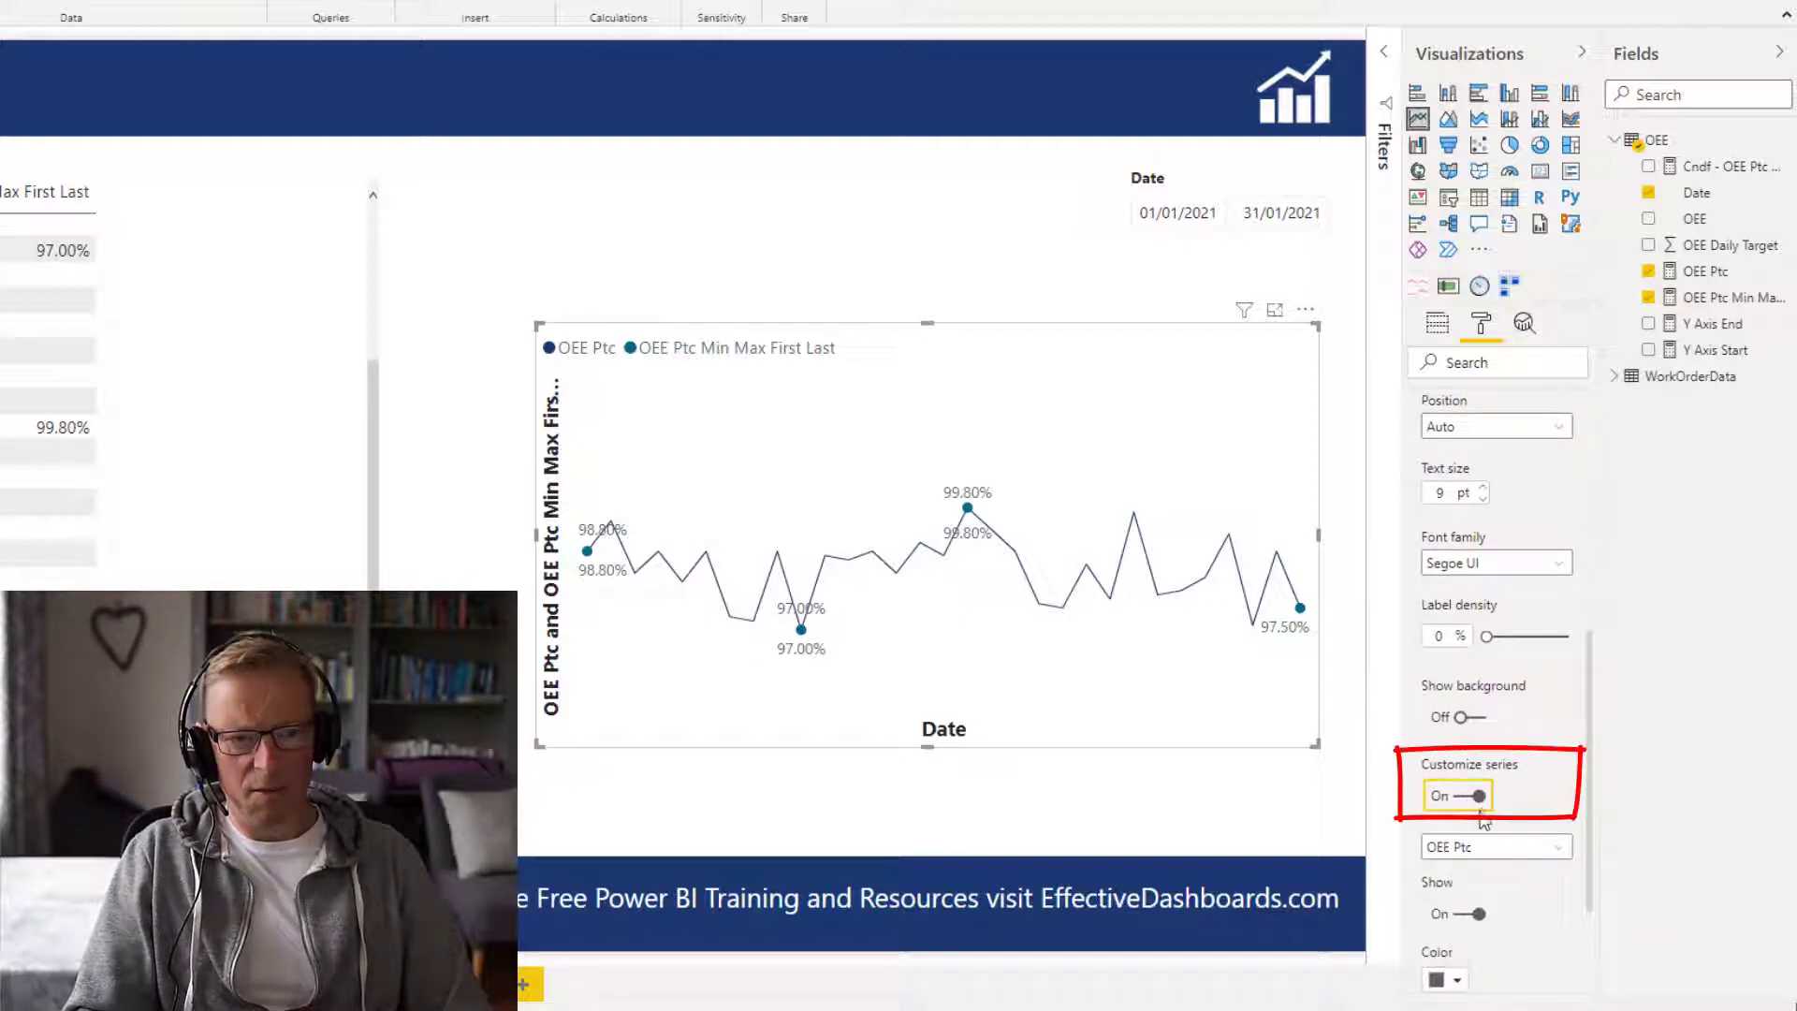
pyautogui.click(1465, 846)
pyautogui.click(1467, 875)
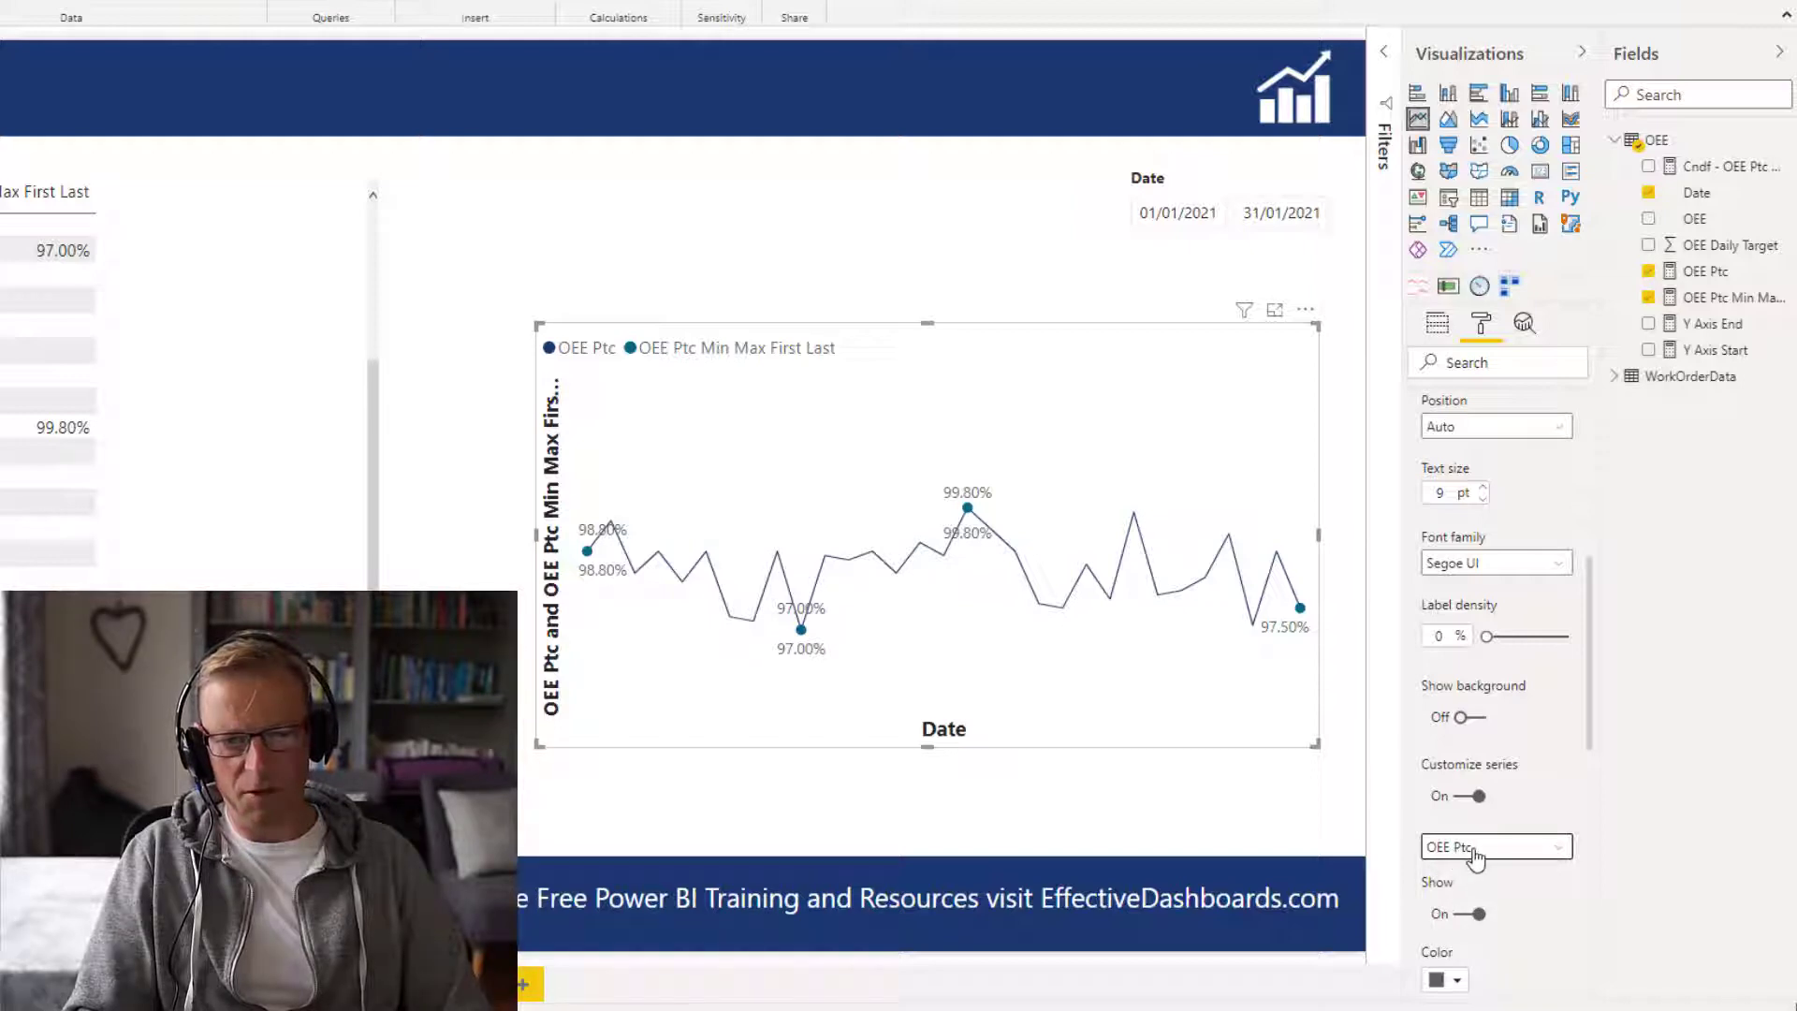
pyautogui.click(1479, 915)
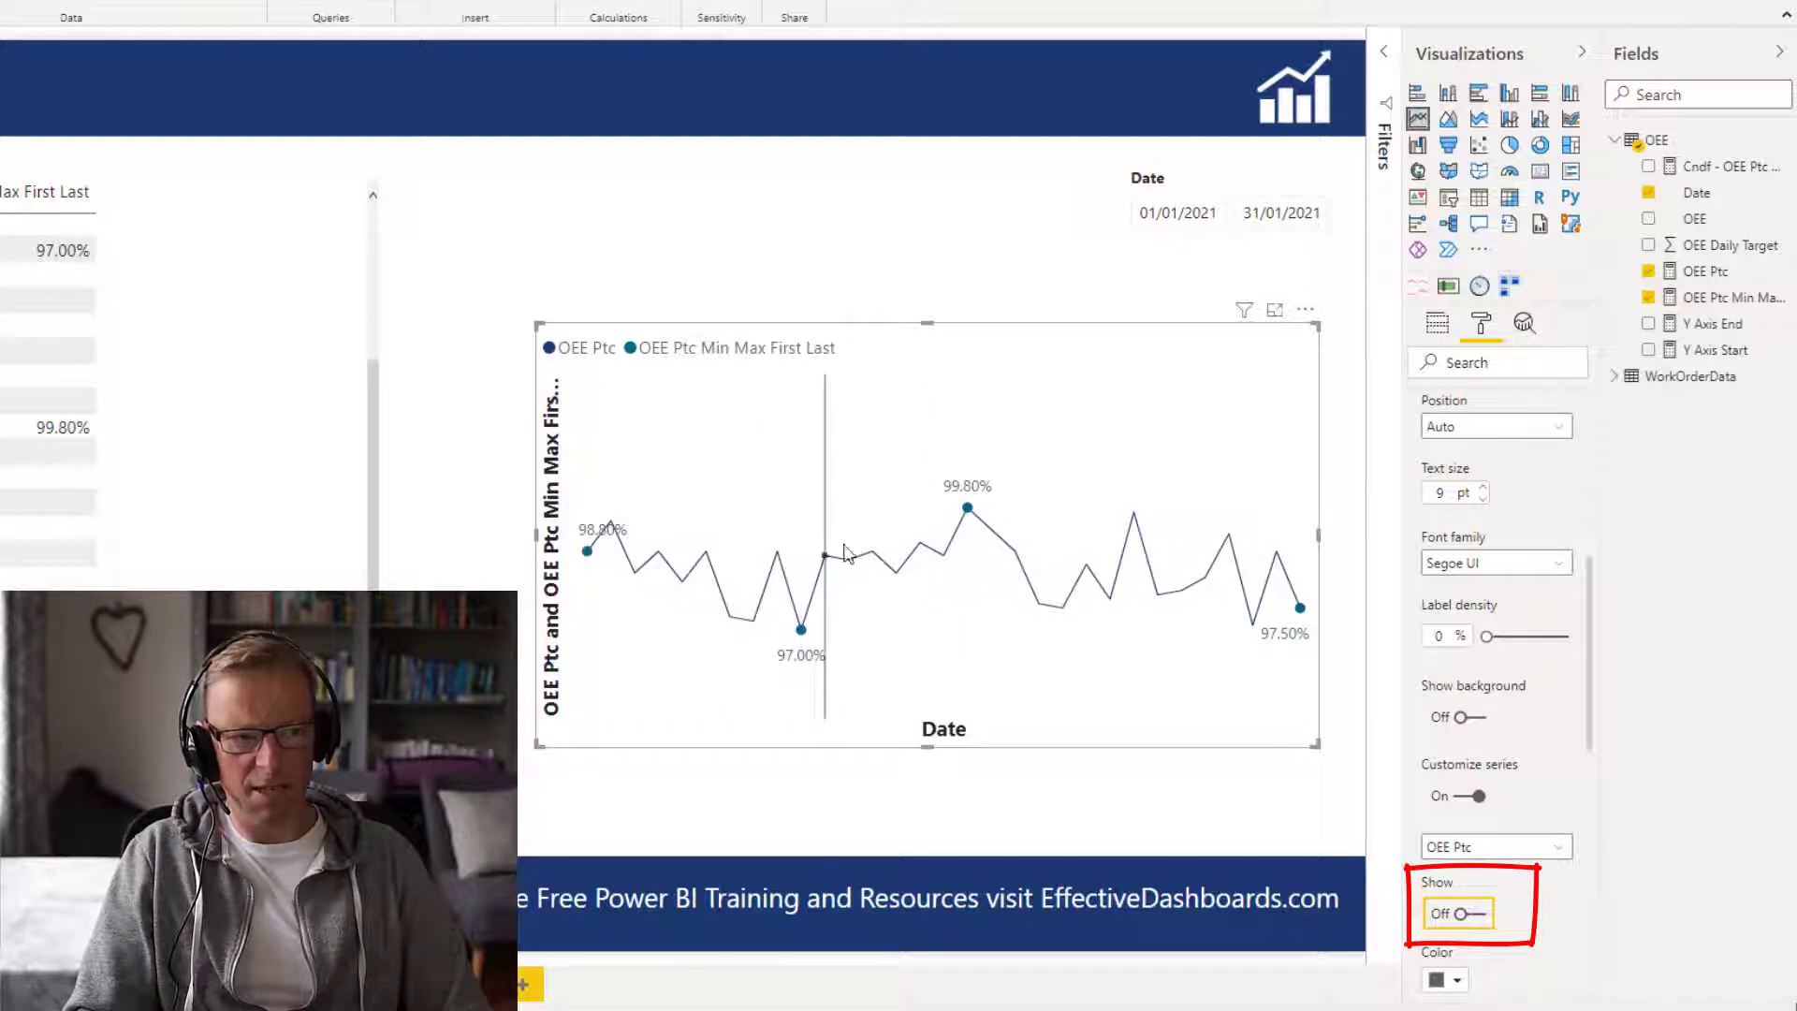
pyautogui.click(1488, 847)
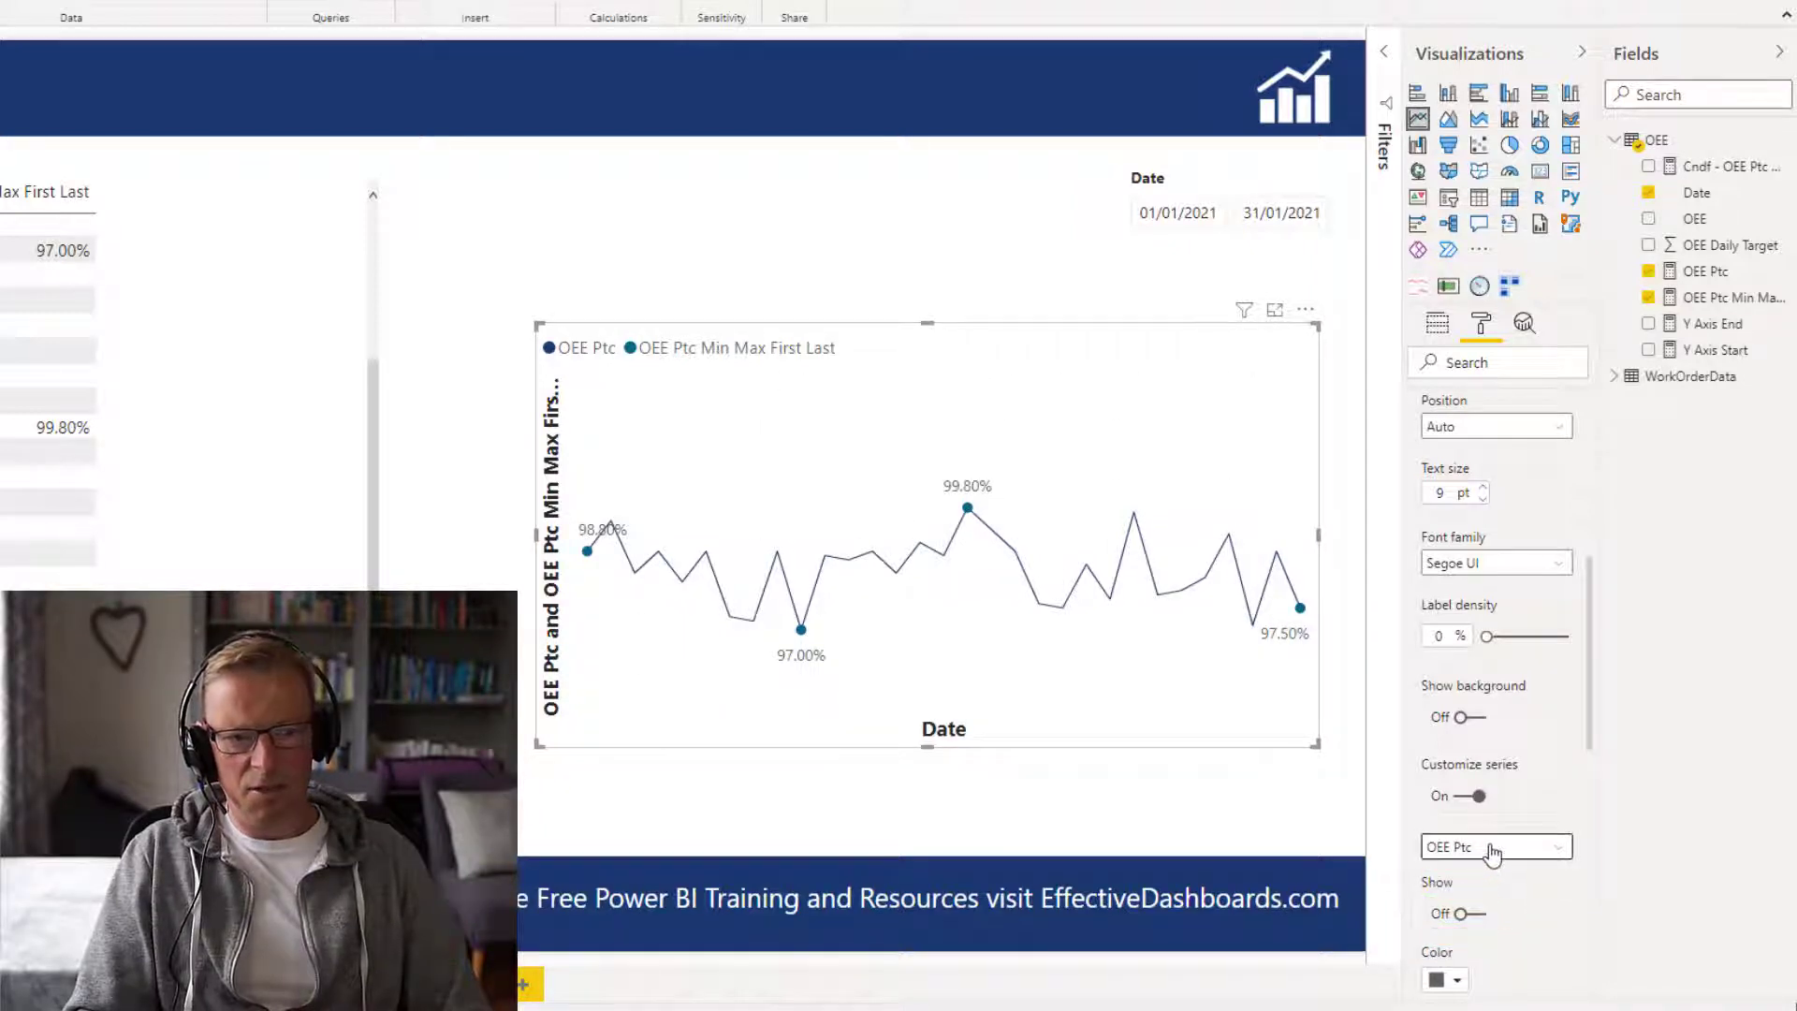
pyautogui.click(1480, 896)
pyautogui.click(1439, 915)
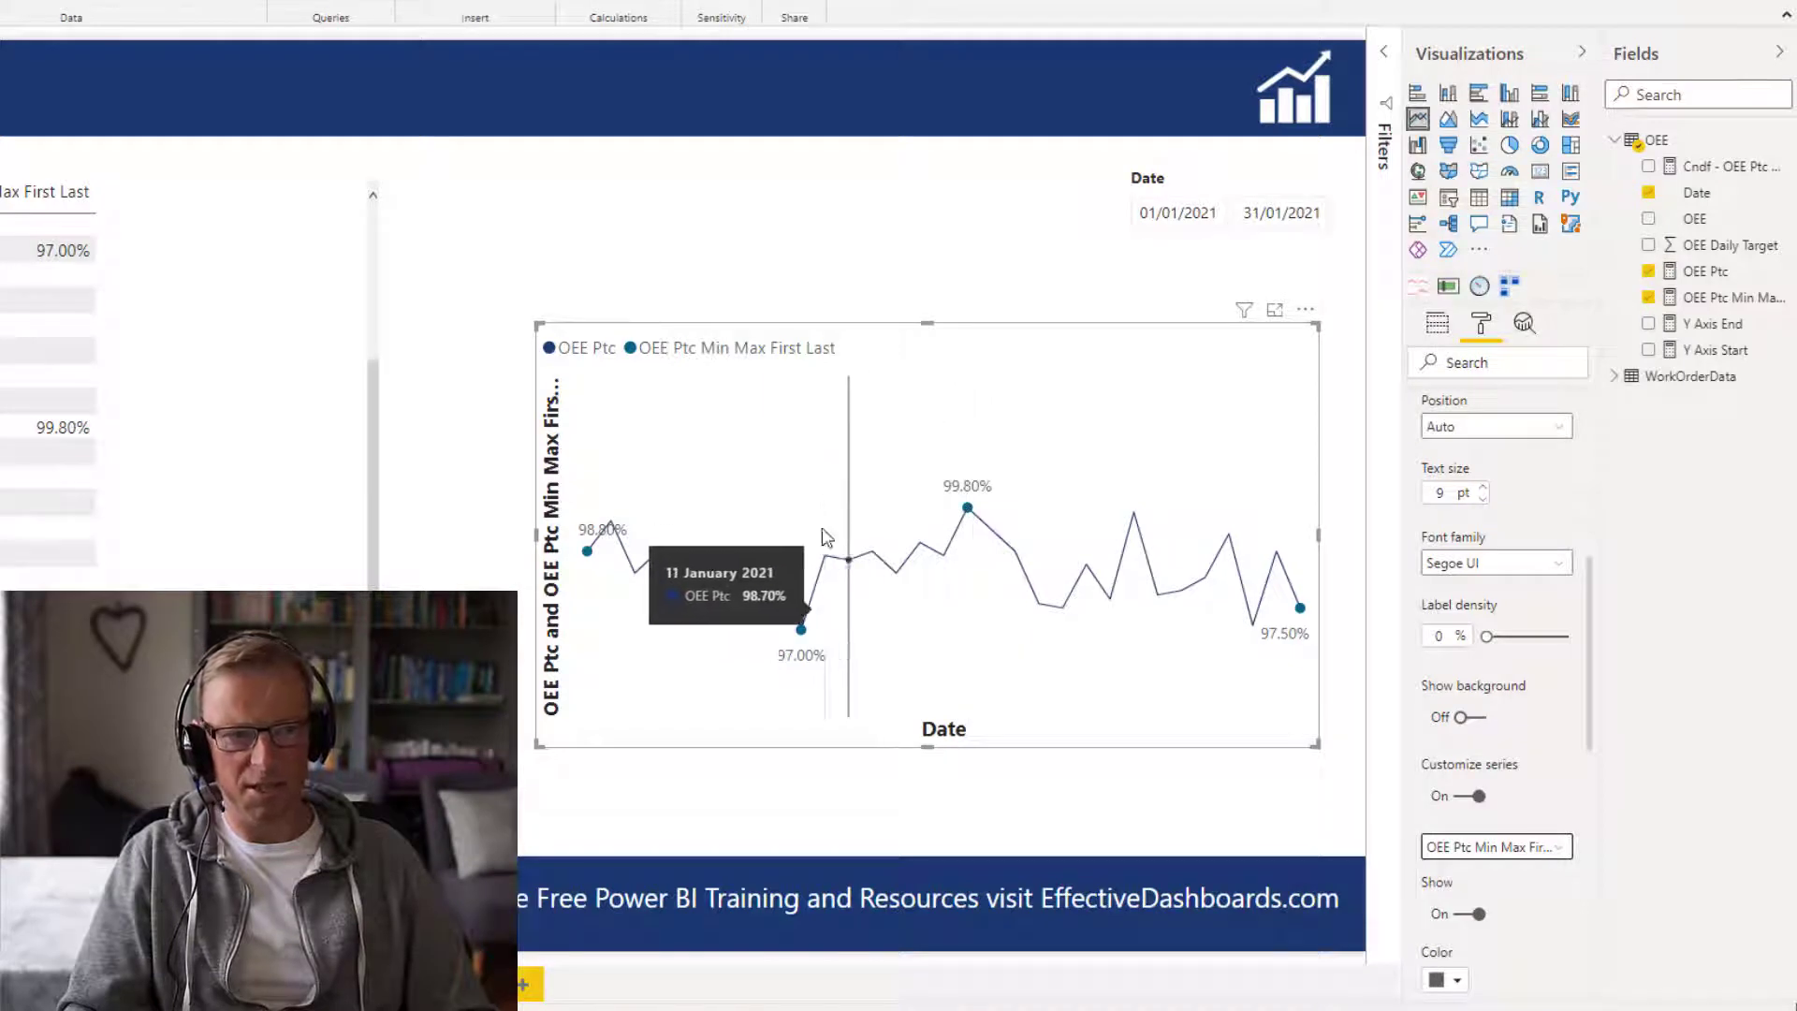
# - Turn off the line chart's legend and collapse its data label settings
pyautogui.scroll(5, 1590, 608)
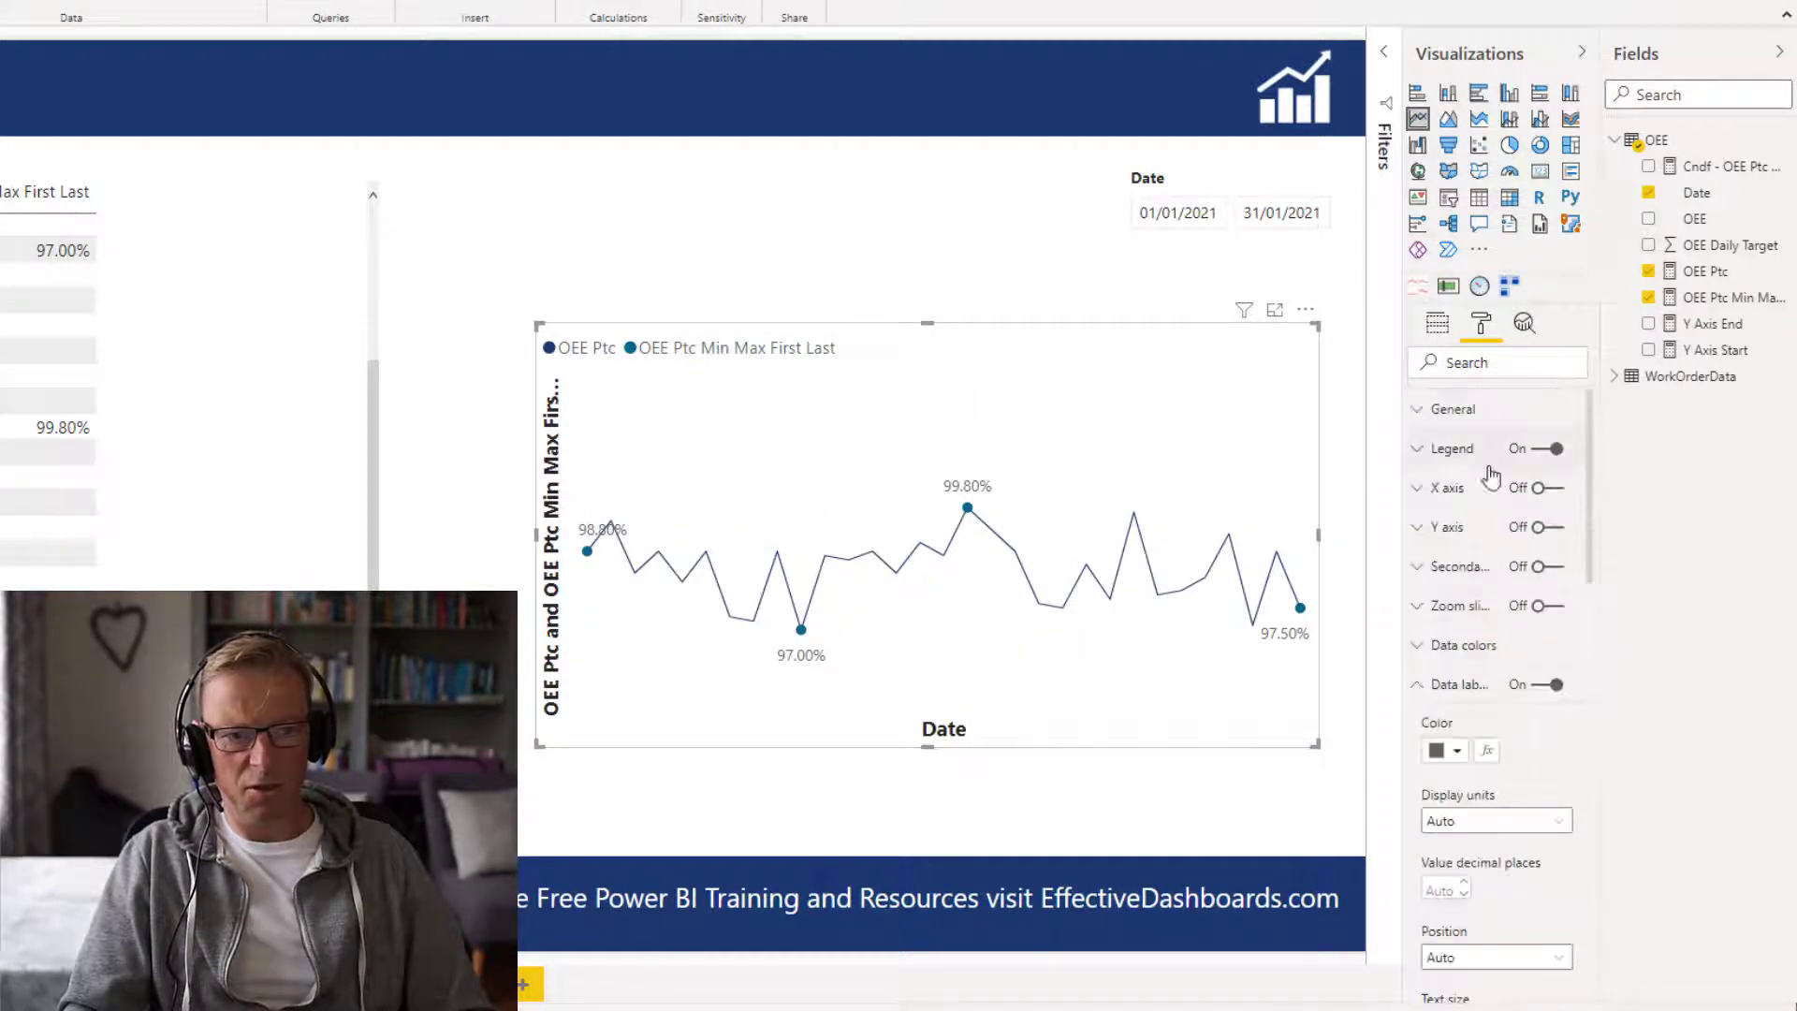
pyautogui.click(1553, 450)
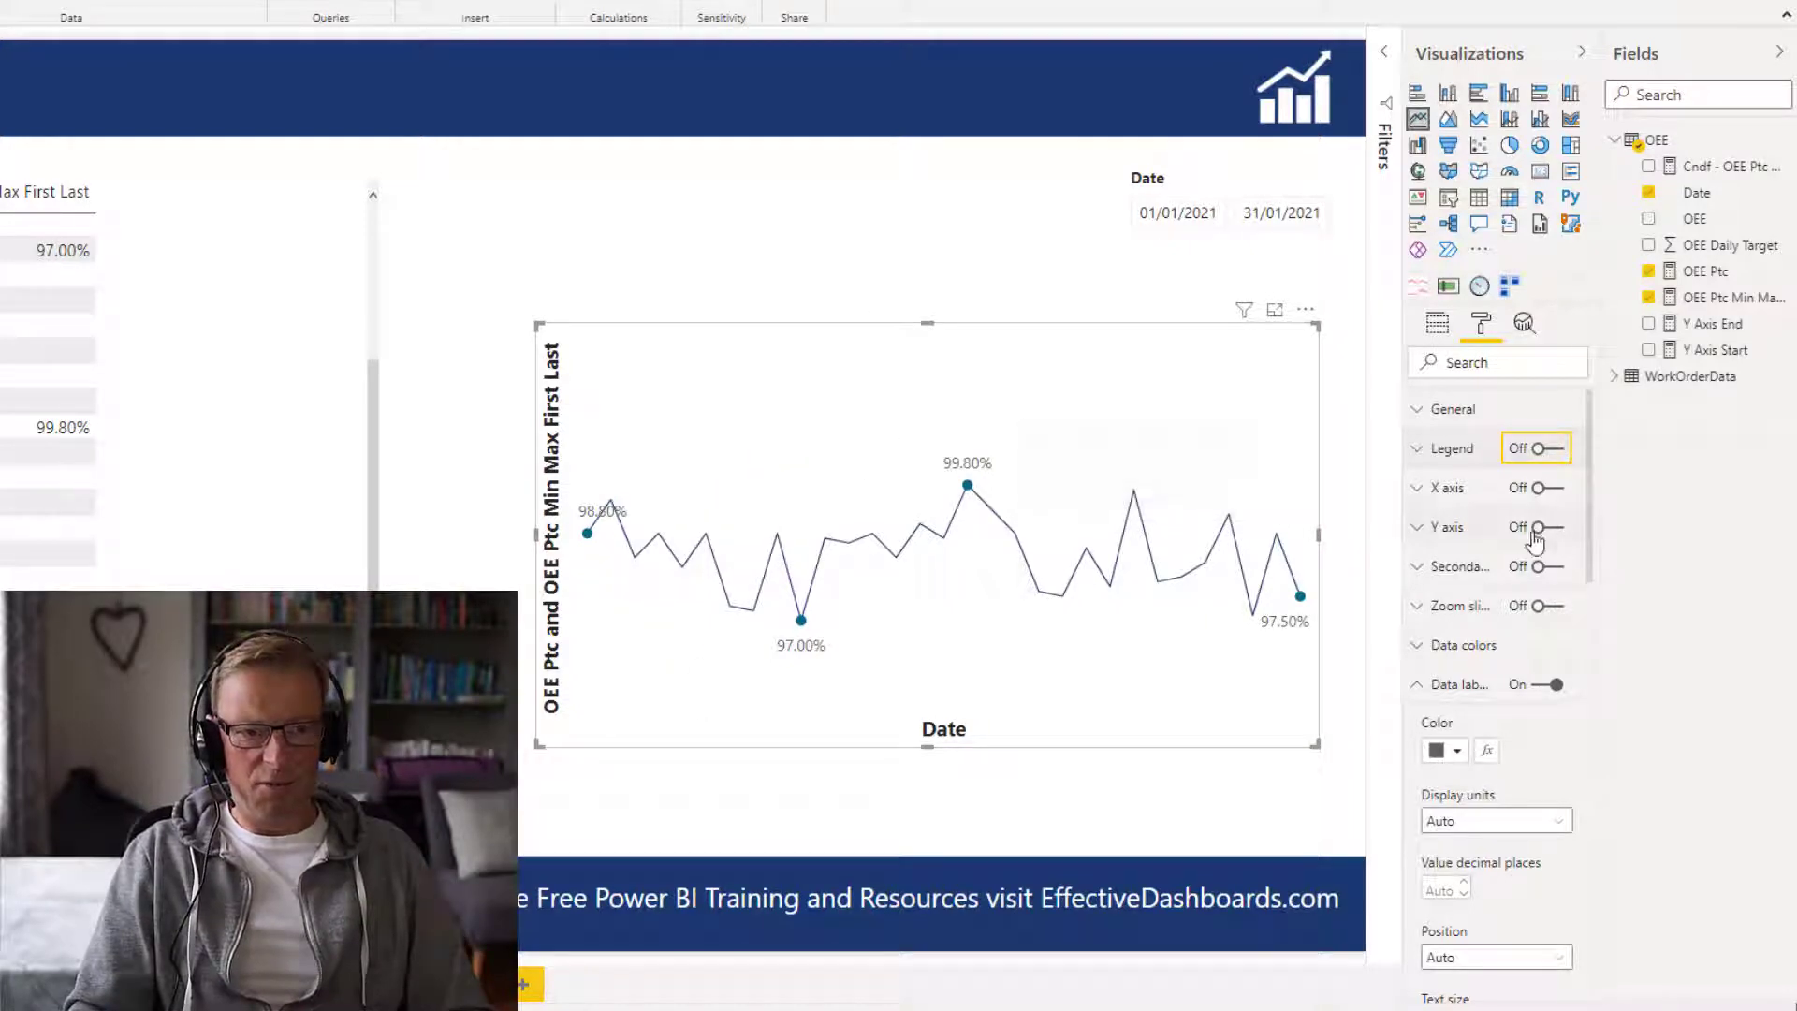
pyautogui.click(1415, 685)
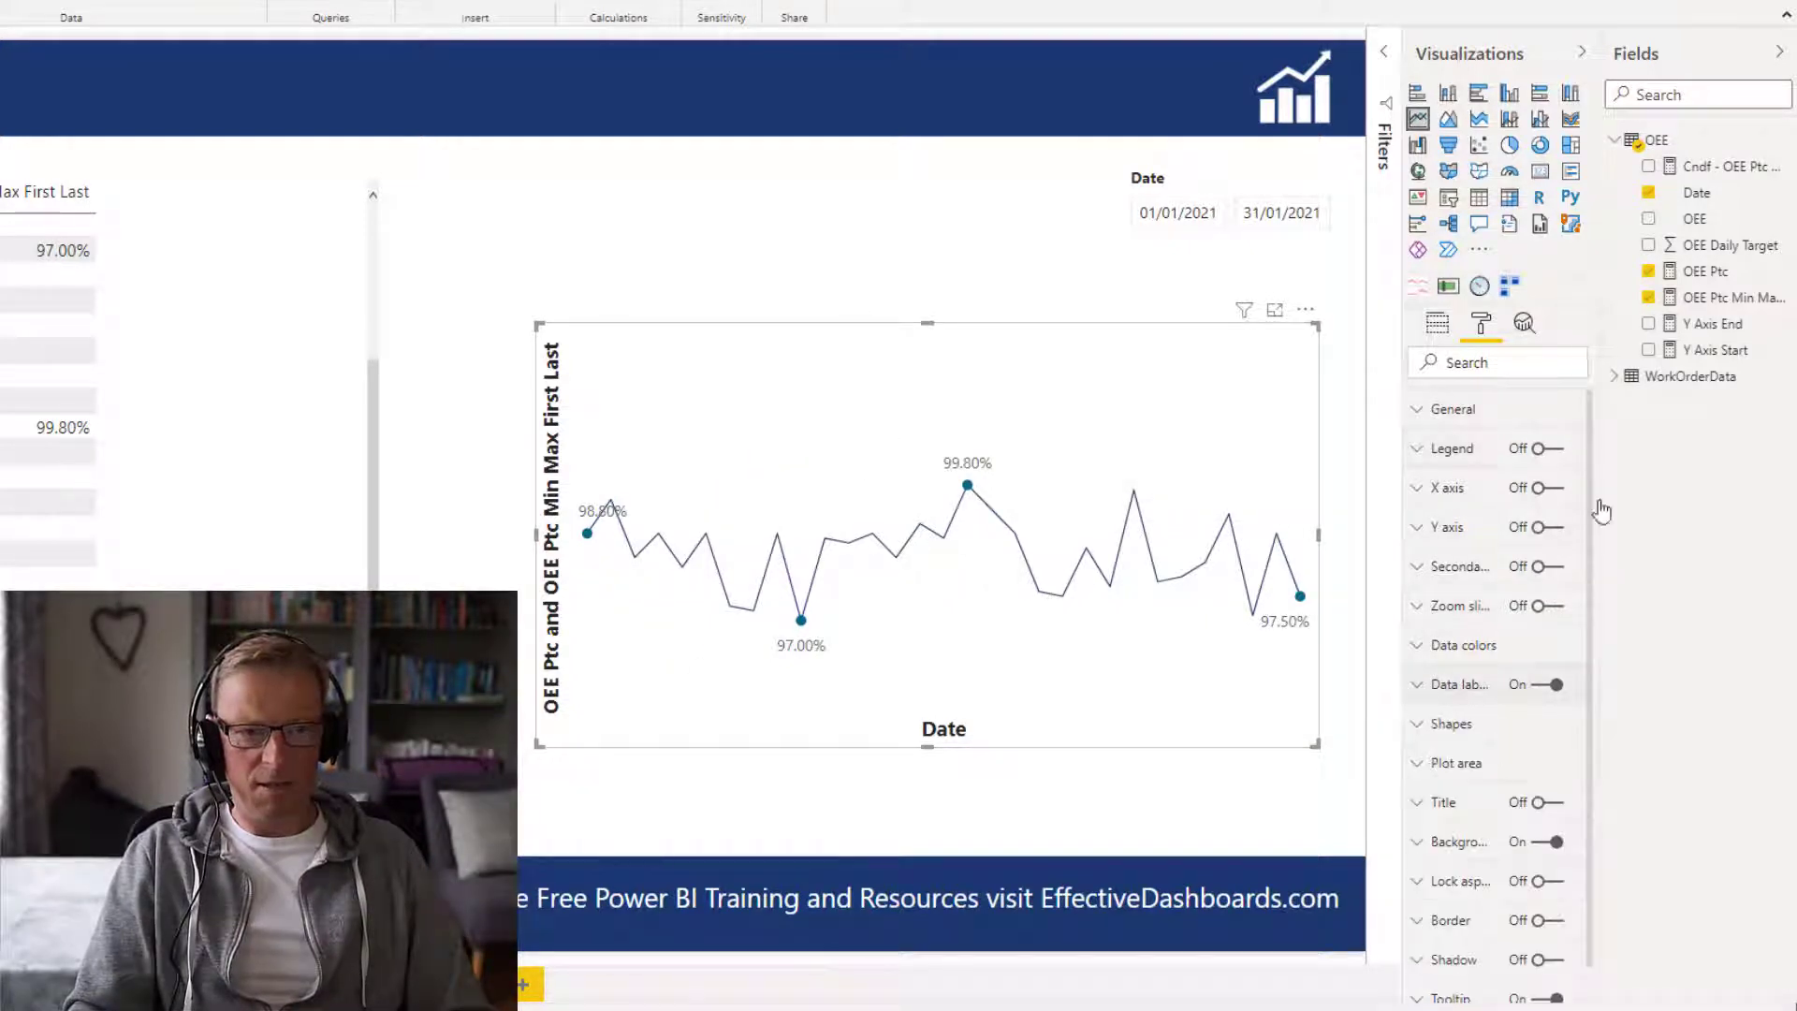
# - Expand the formula of the Cndf - OEE Ptc Min Max First Last Colour measure and change its FirstDateInRange colour to "BLACK"
pyautogui.click(1704, 168)
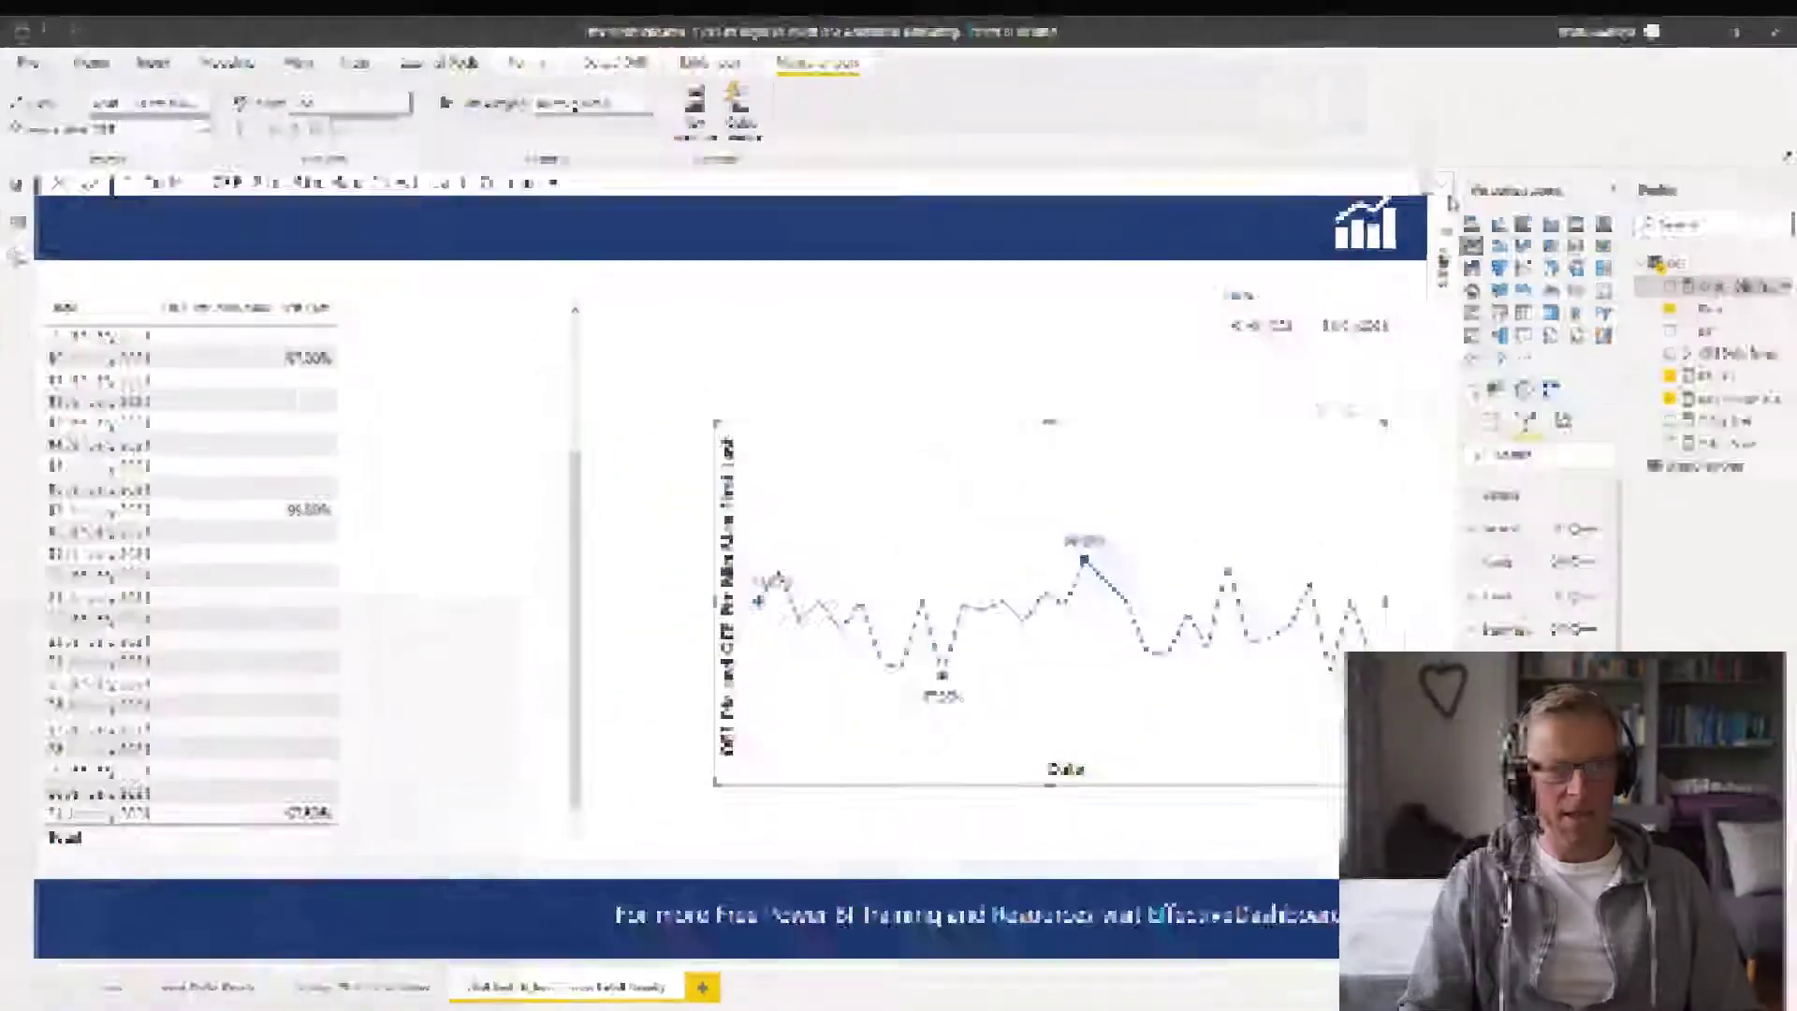
pyautogui.click(1442, 185)
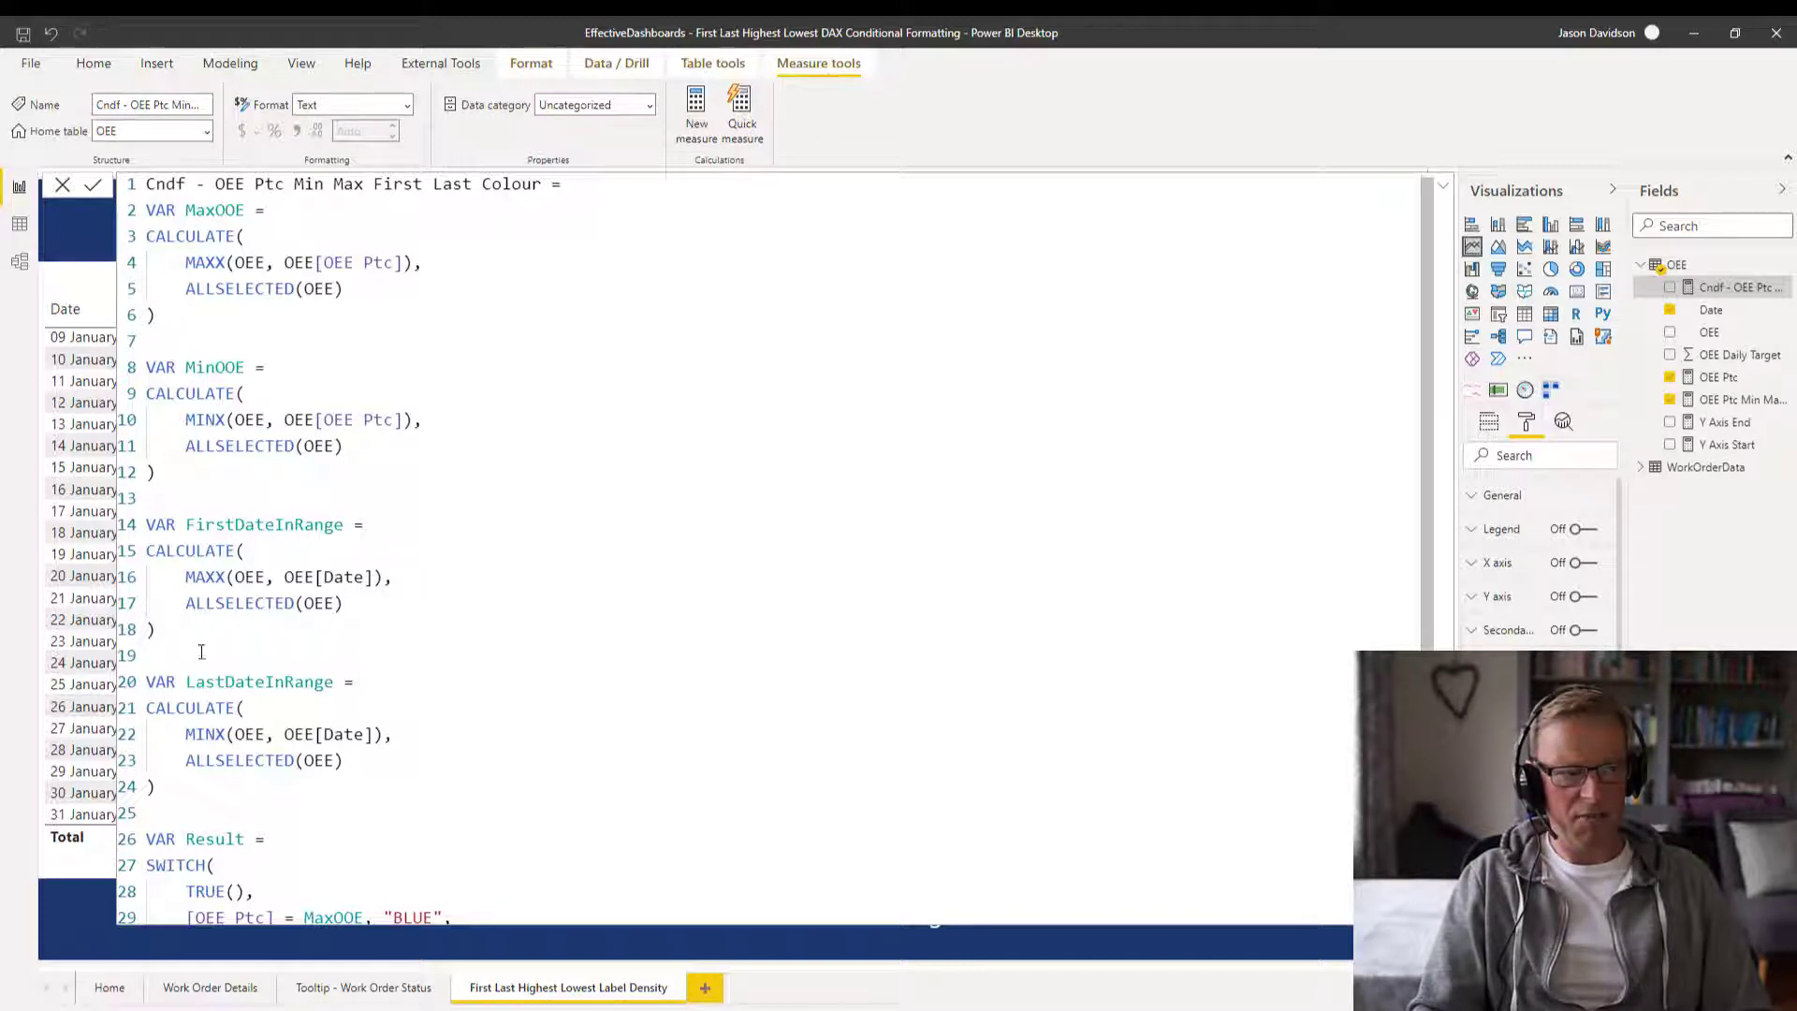
pyautogui.moveTo(1422, 269); pyautogui.dragTo(1423, 423)
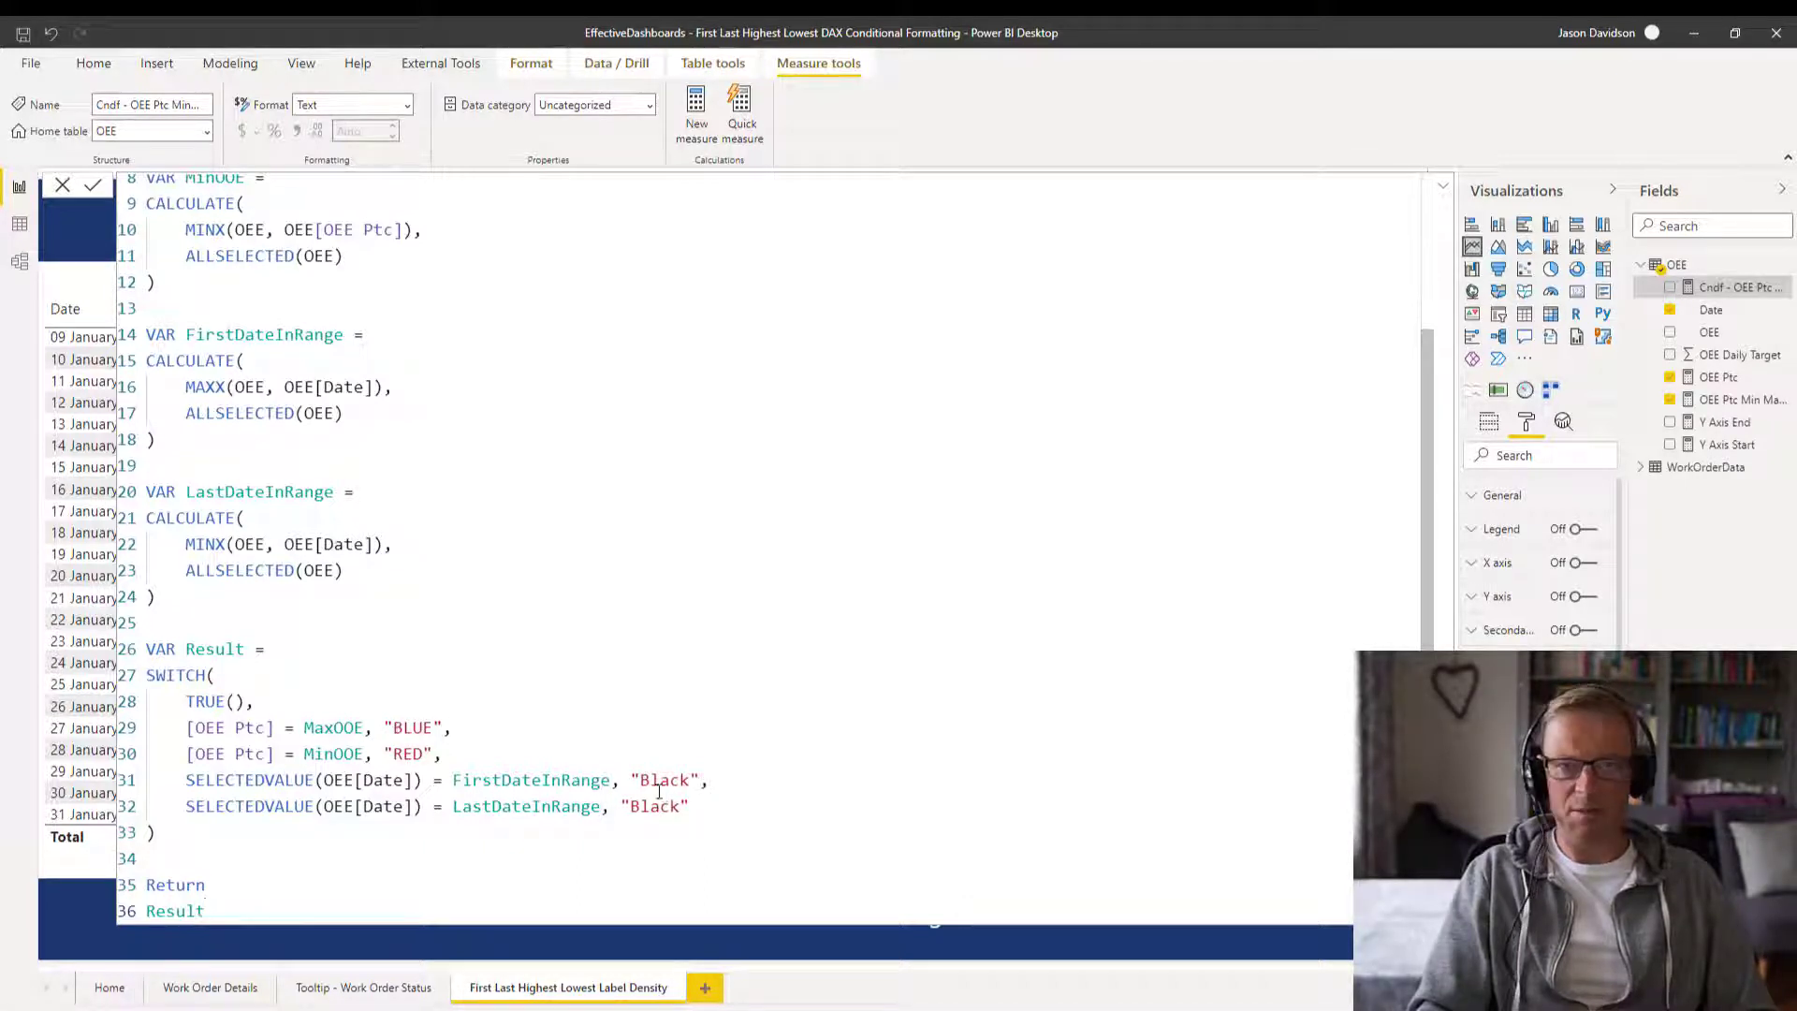
pyautogui.moveTo(643, 781); pyautogui.dragTo(694, 789)
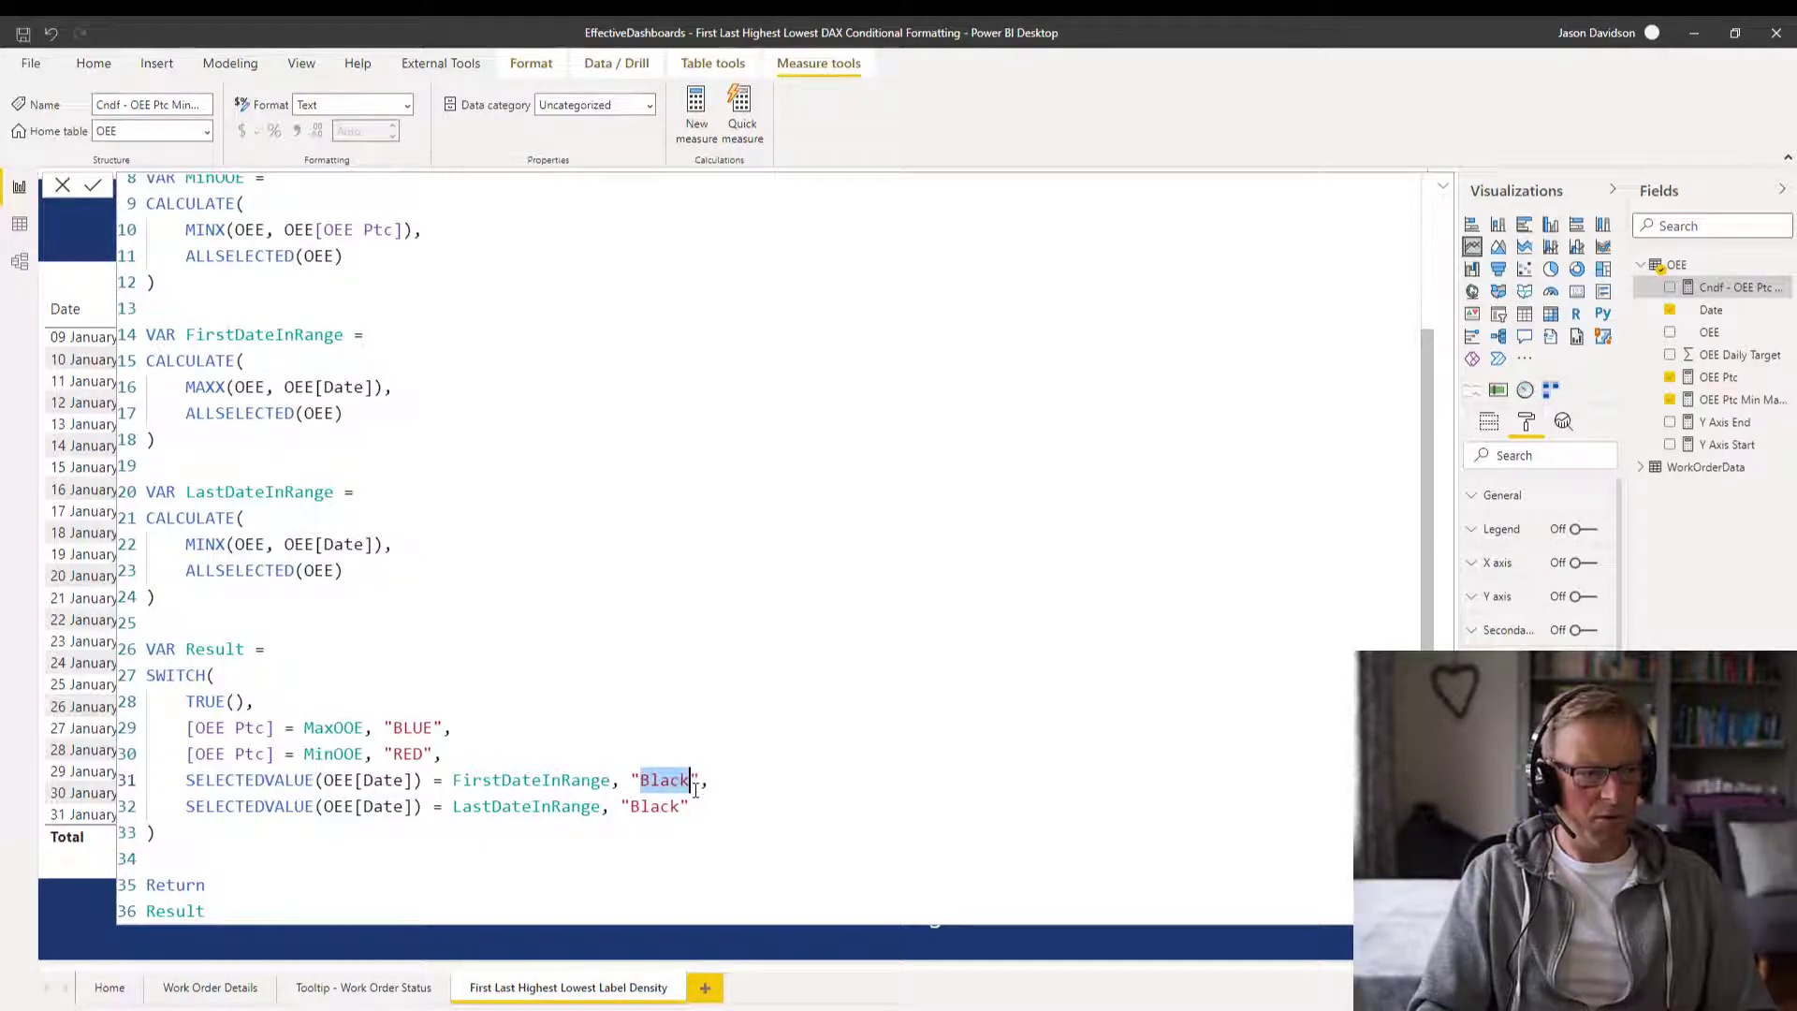
pyautogui.write('#')
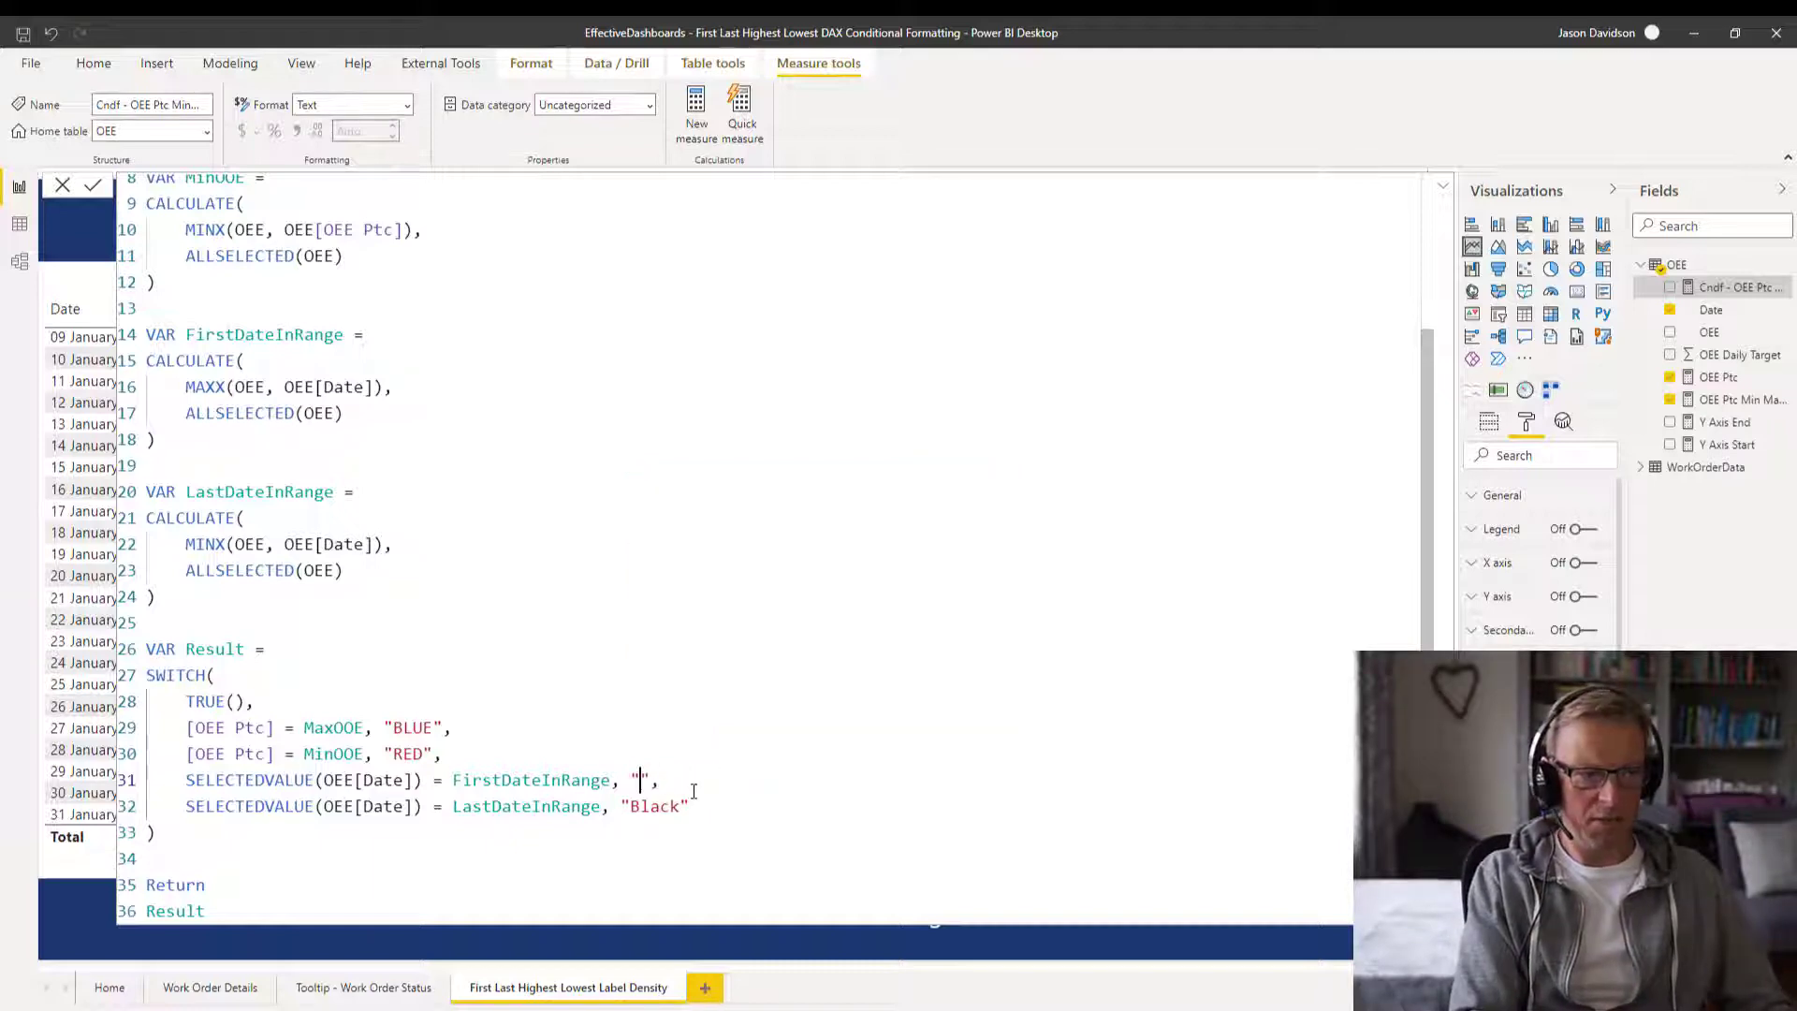
pyautogui.write('LACK')
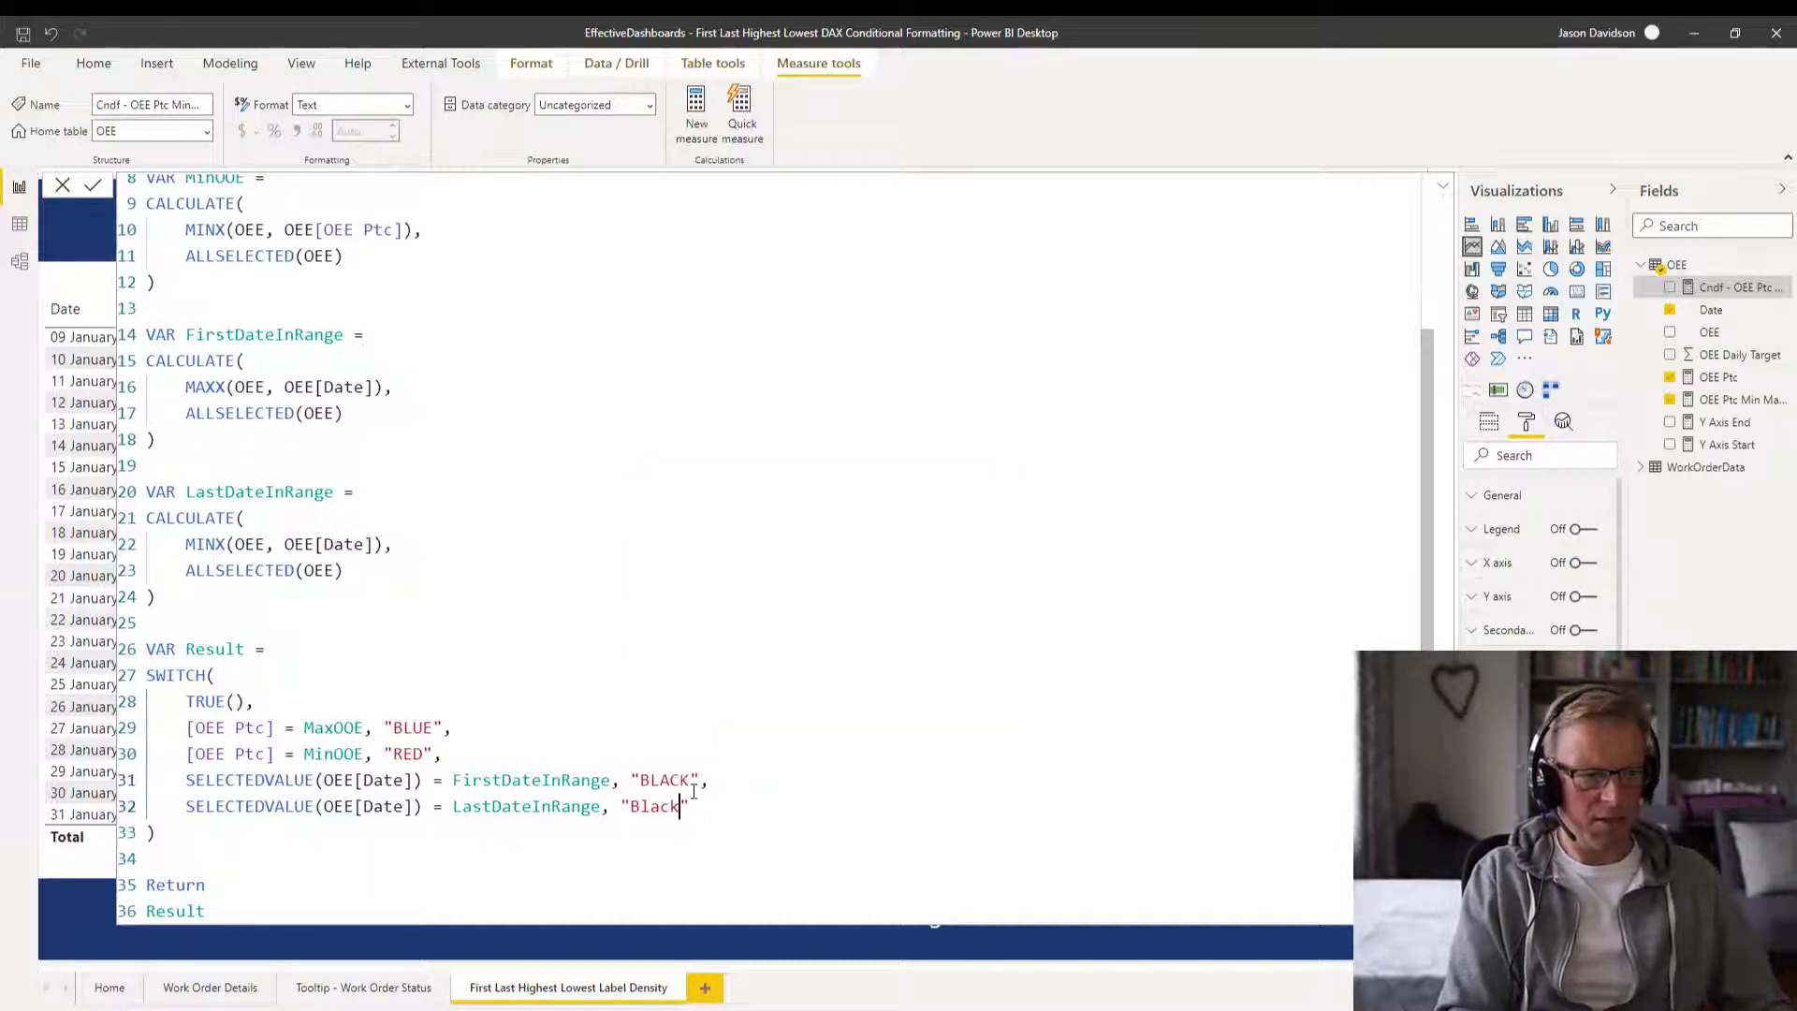
# - Change the measure's LastDateInRange colour to "BLACK" and collapse the formula
pyautogui.press('Left')
pyautogui.press('Left')
pyautogui.press('Left')
pyautogui.press('Left')
pyautogui.press('Delete')
pyautogui.press('Delete')
pyautogui.press('Delete')
pyautogui.press('Delete')
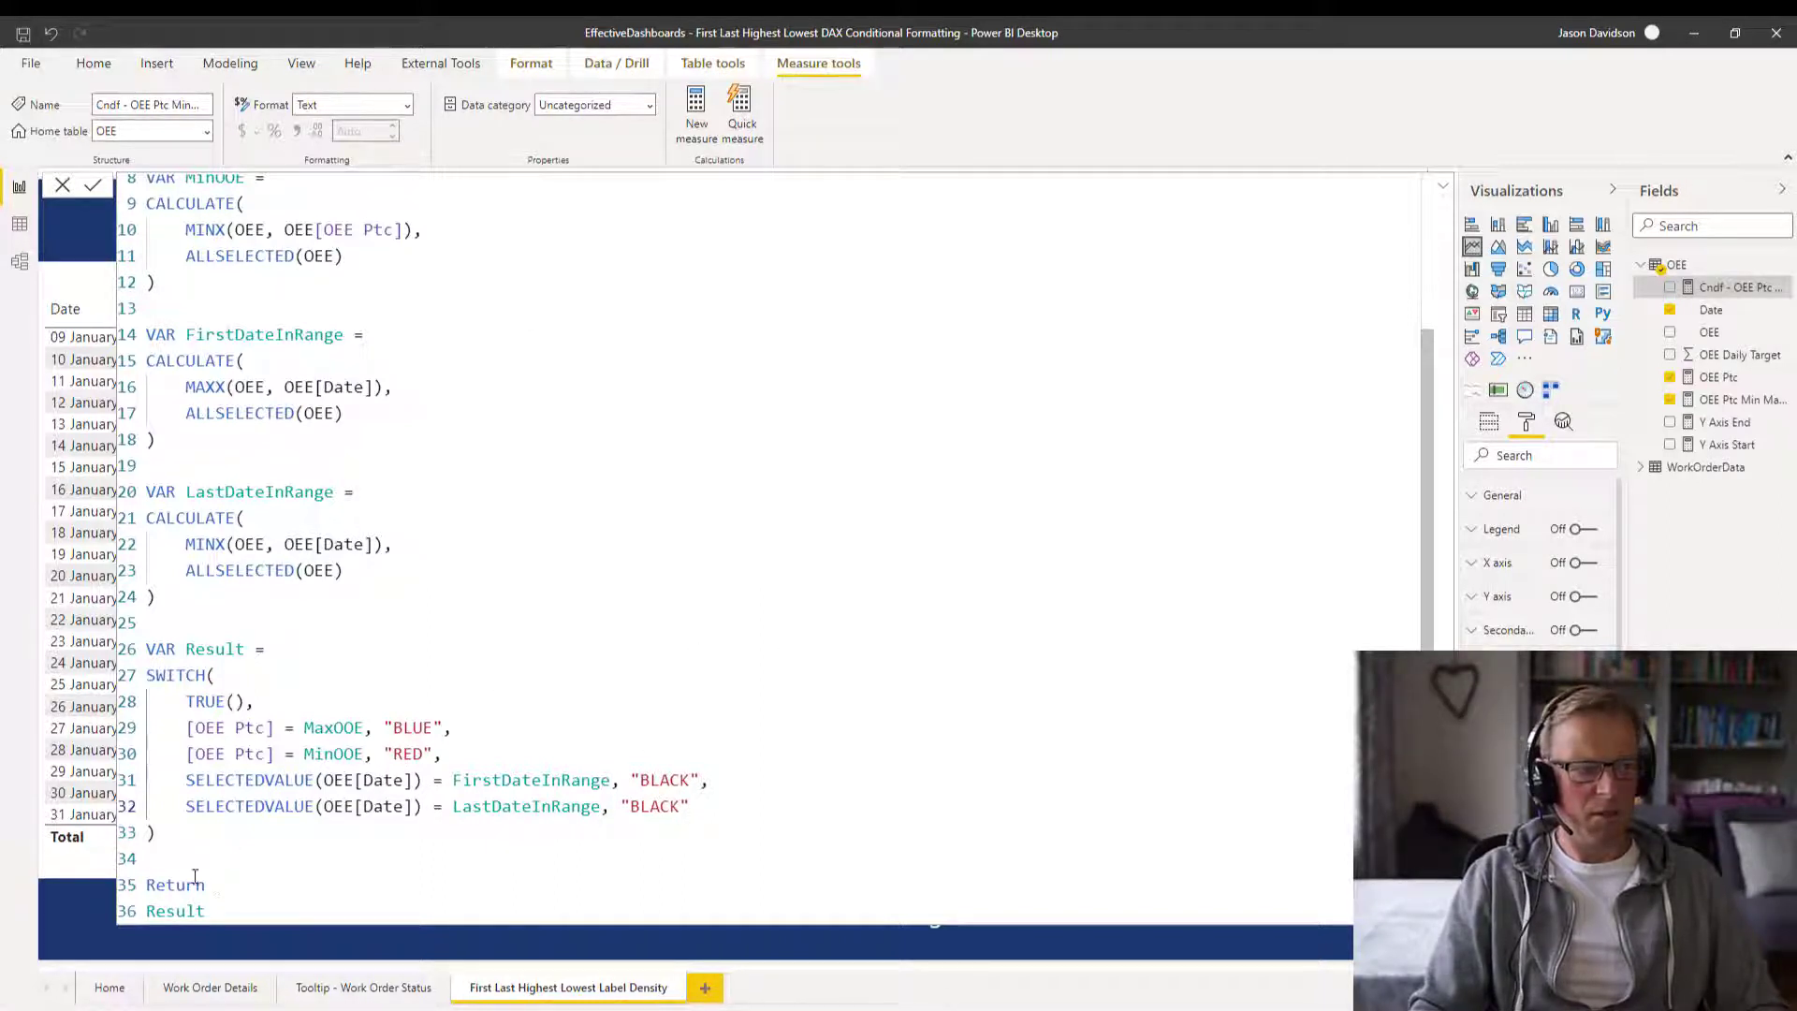
pyautogui.click(1442, 185)
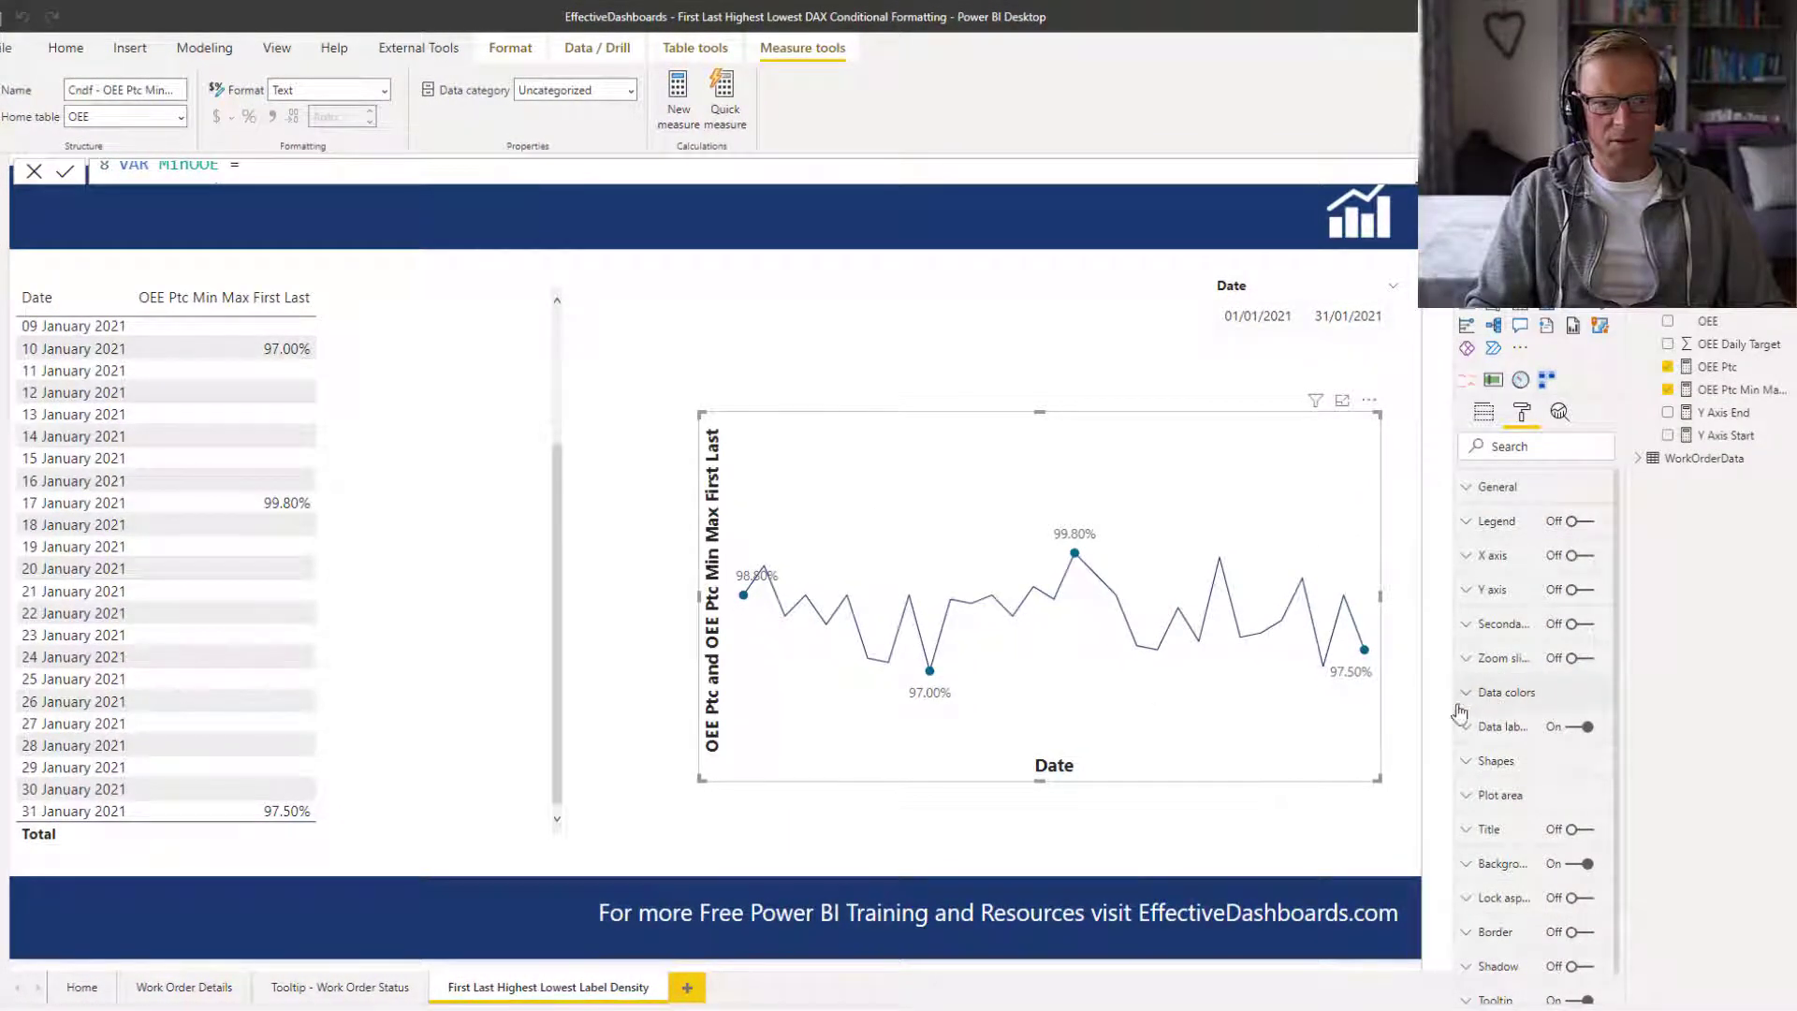
# - Turn on conditional font color for the table's OEE Ptc Min Max First Last column
pyautogui.click(465, 484)
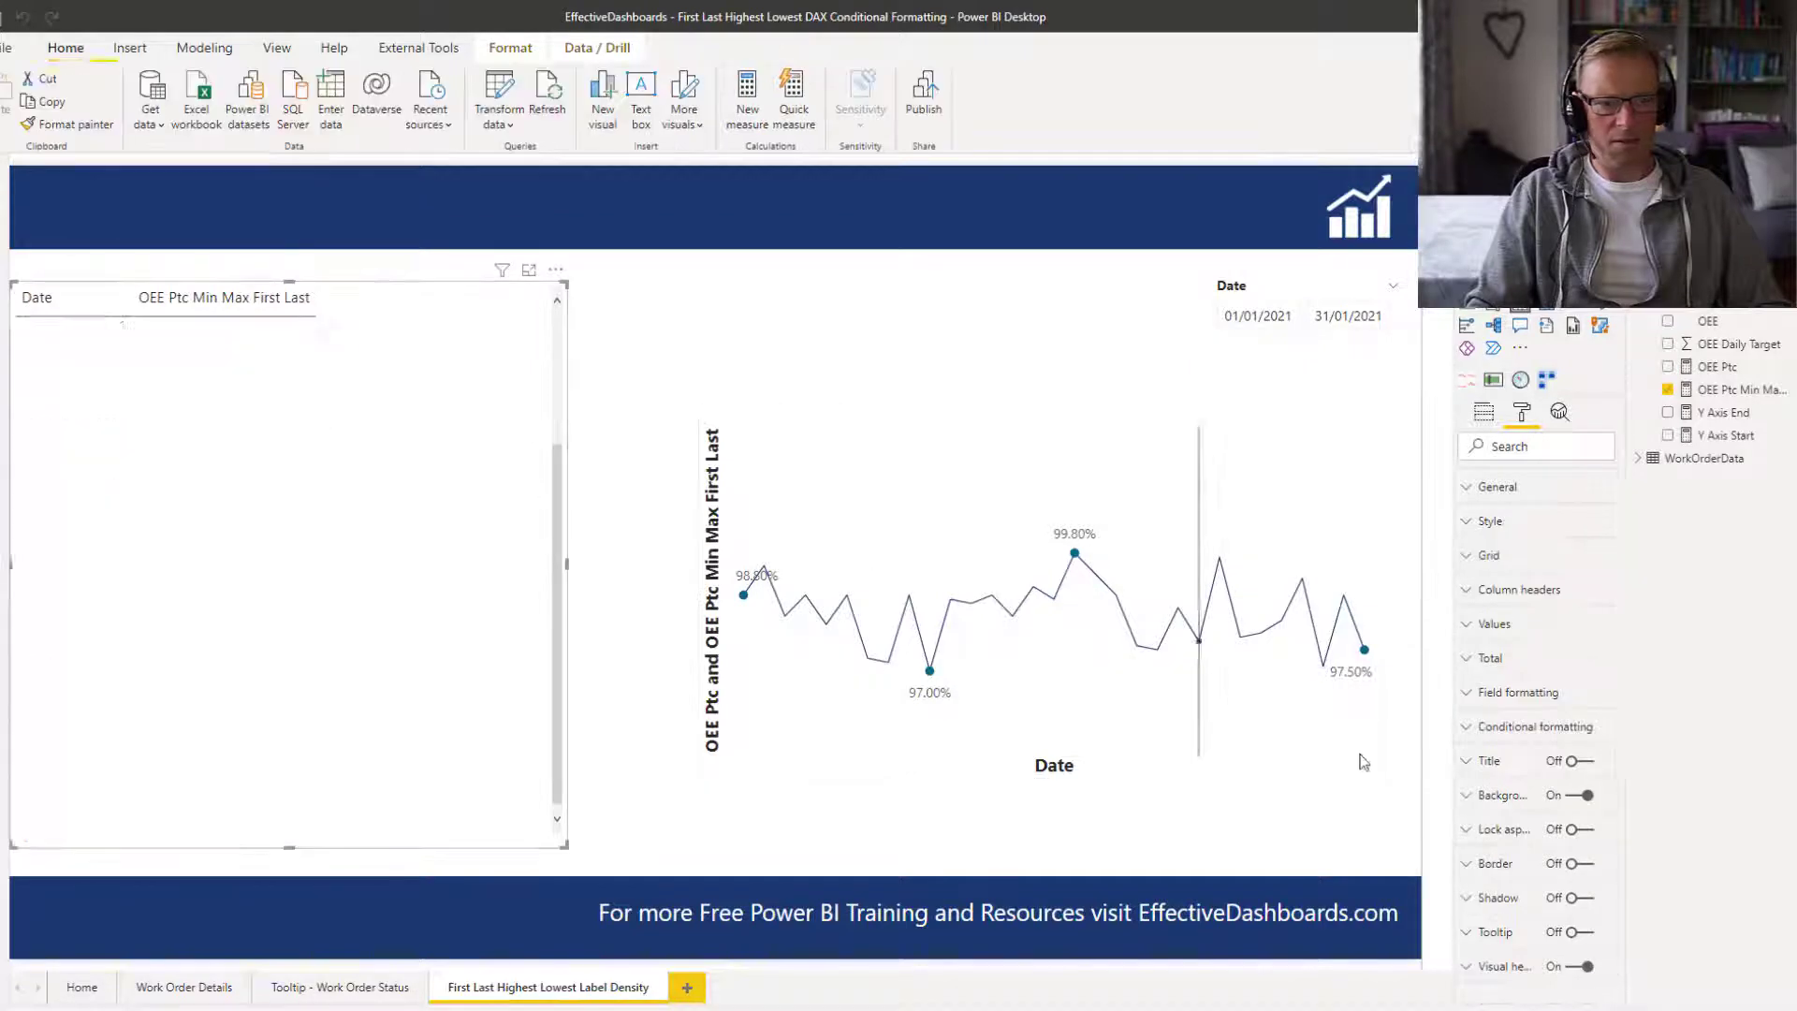
pyautogui.click(1506, 726)
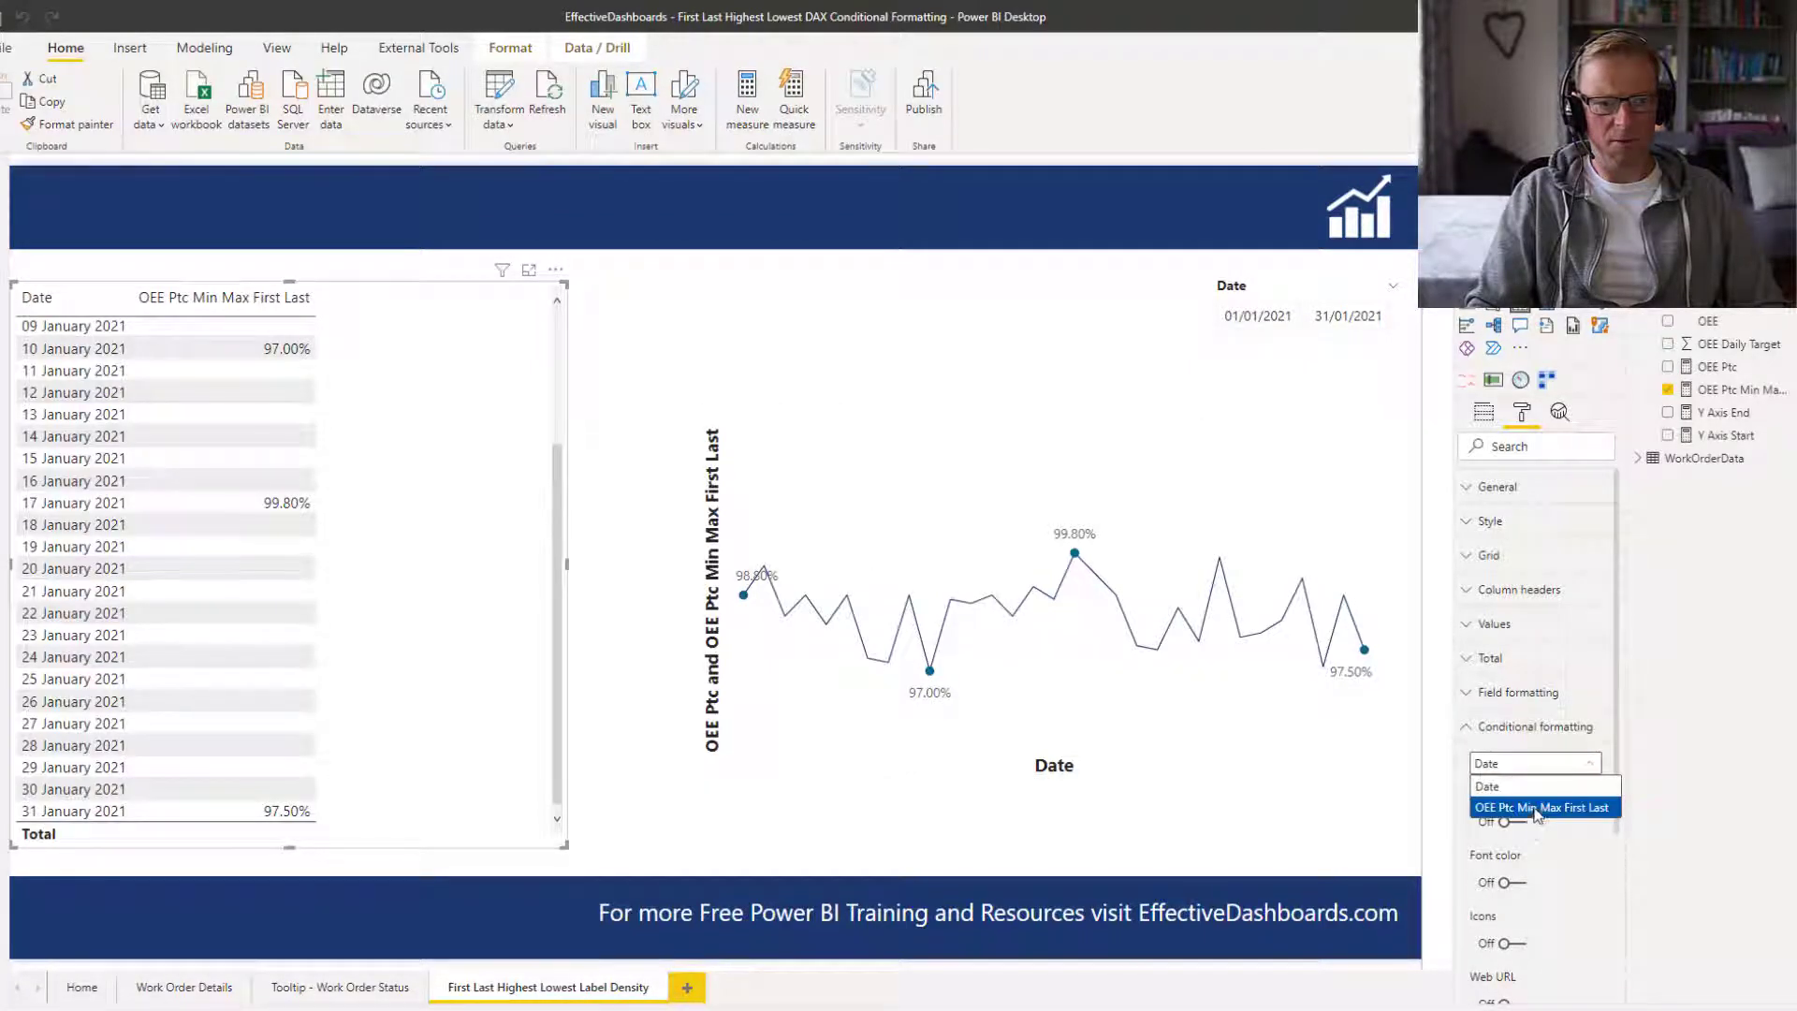
pyautogui.click(1534, 807)
pyautogui.click(1505, 884)
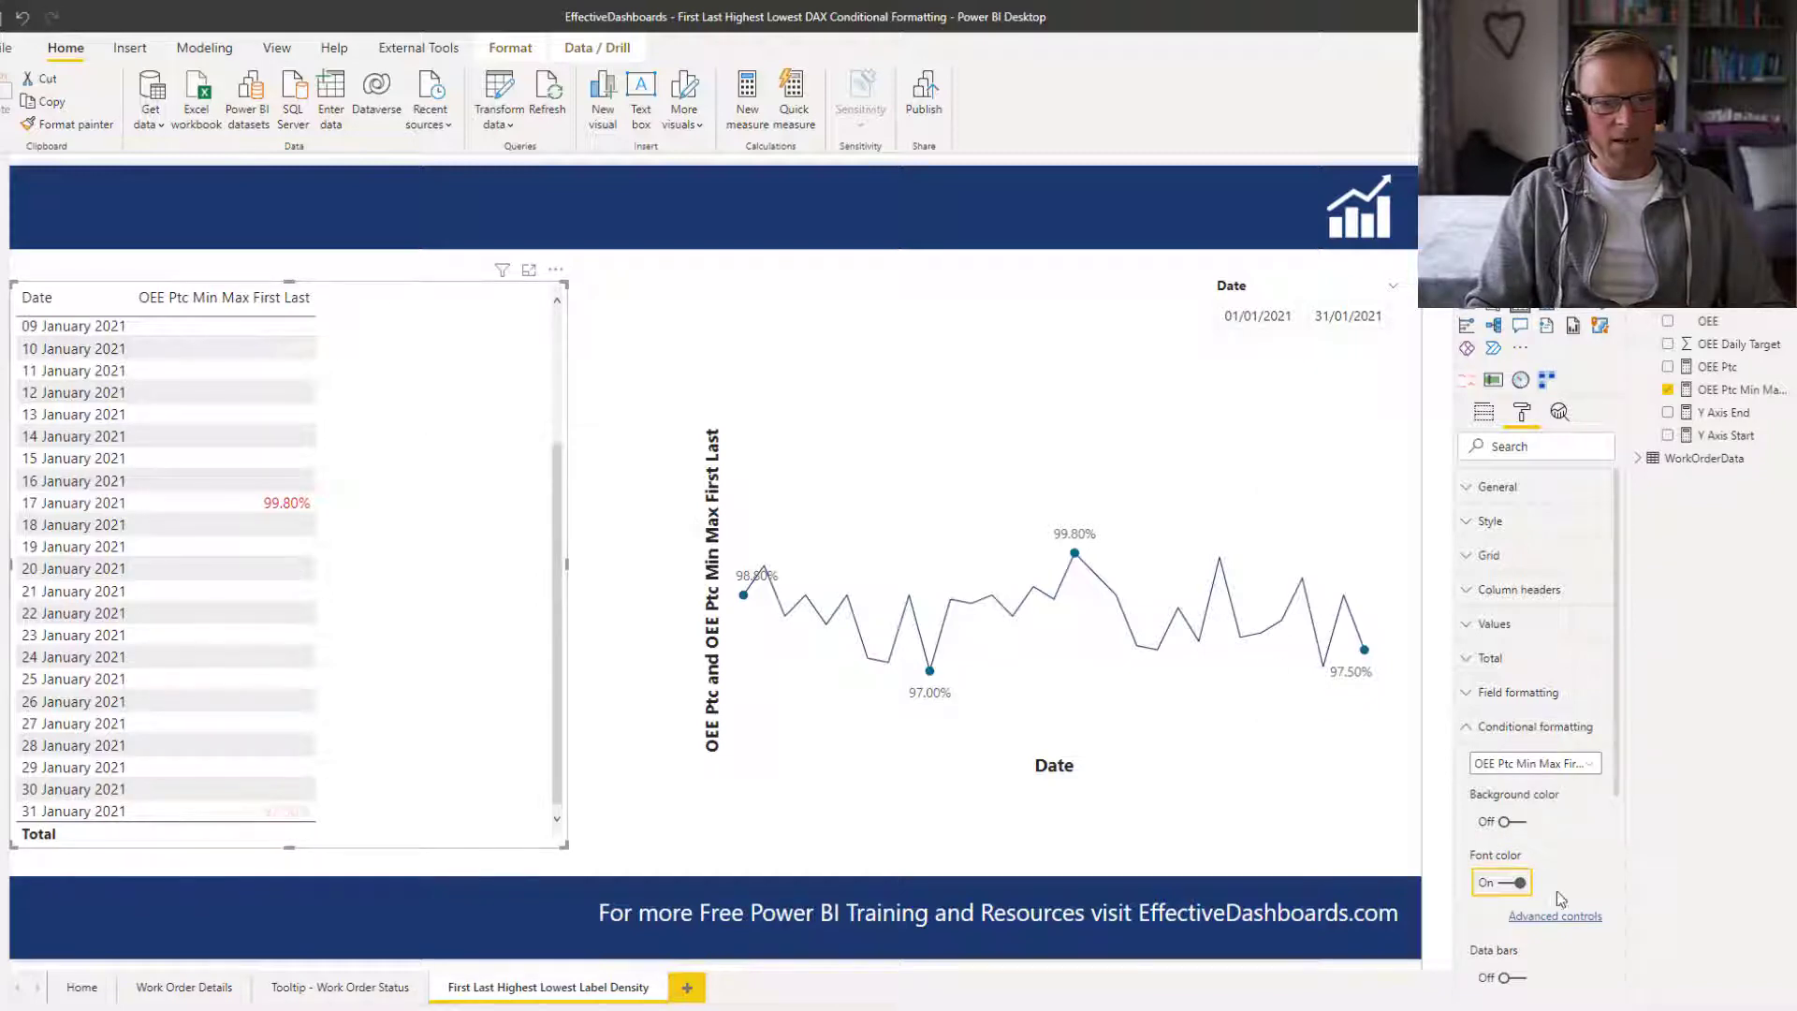
# - Format the column's font color by field value, based on Cndf - OEE Ptc Min Max First Last Colour, and check the table from its first date
pyautogui.click(1570, 922)
pyautogui.click(624, 329)
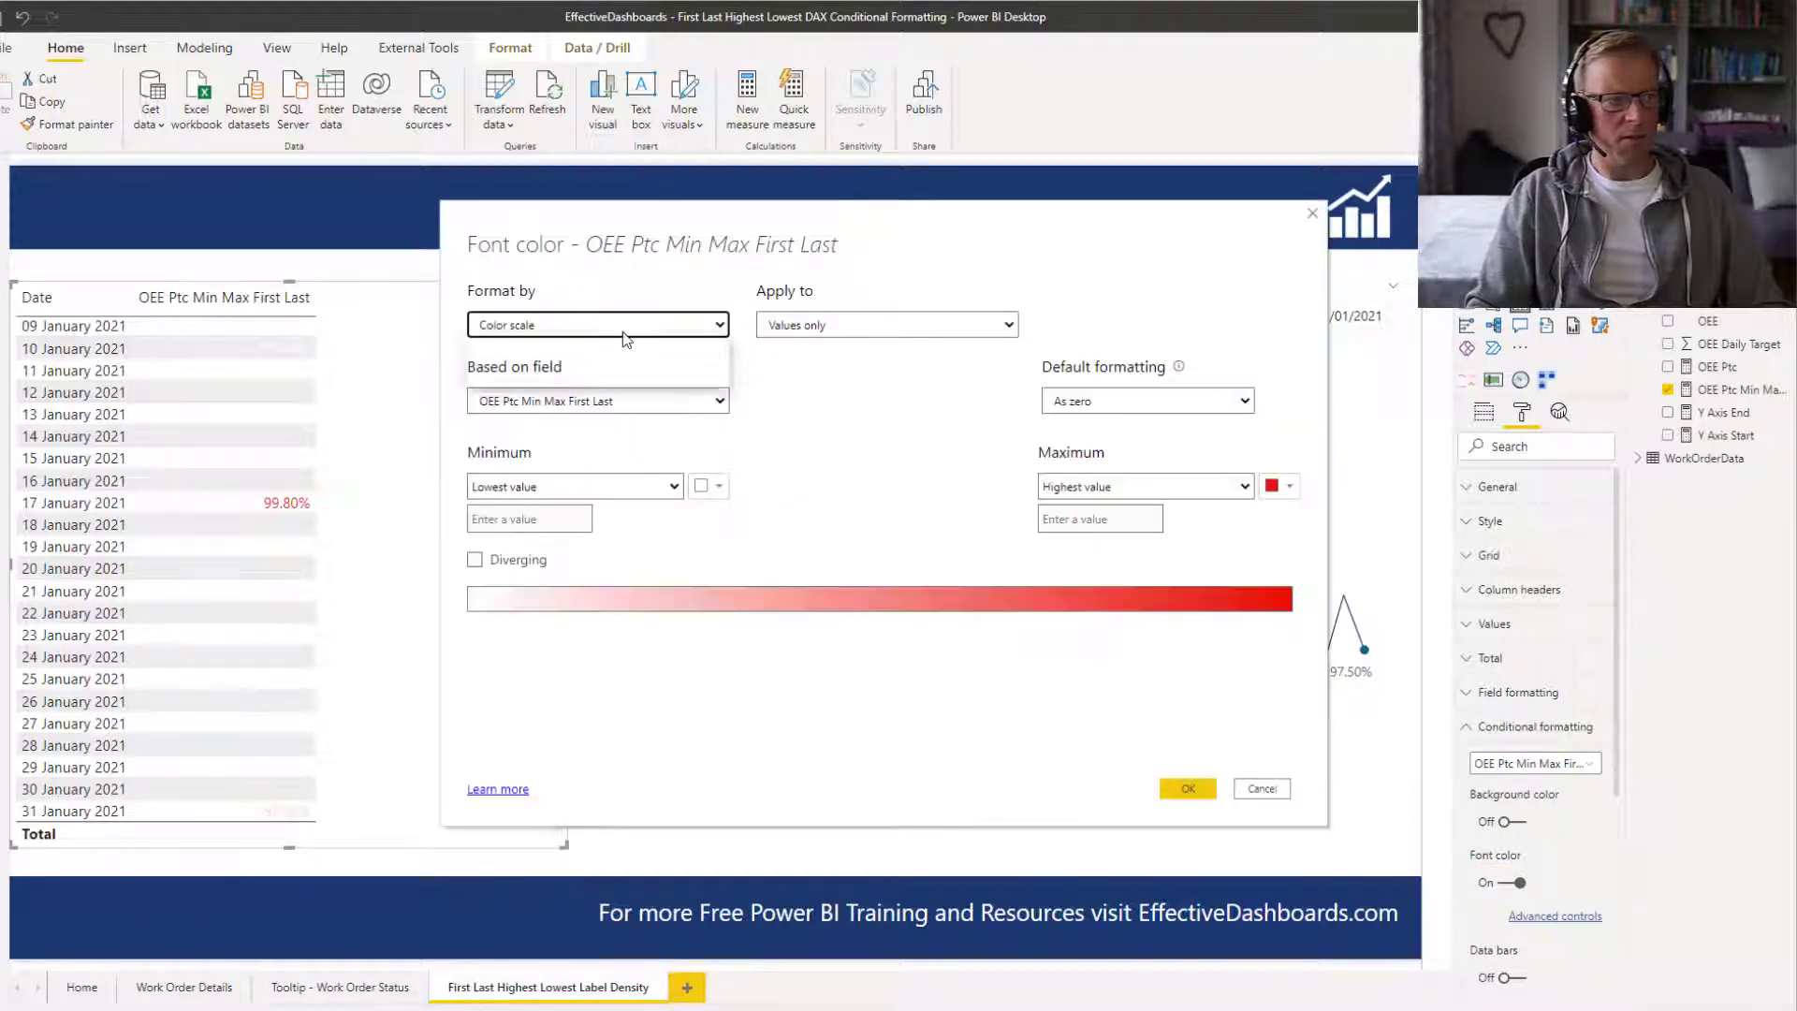
pyautogui.click(593, 380)
pyautogui.click(536, 402)
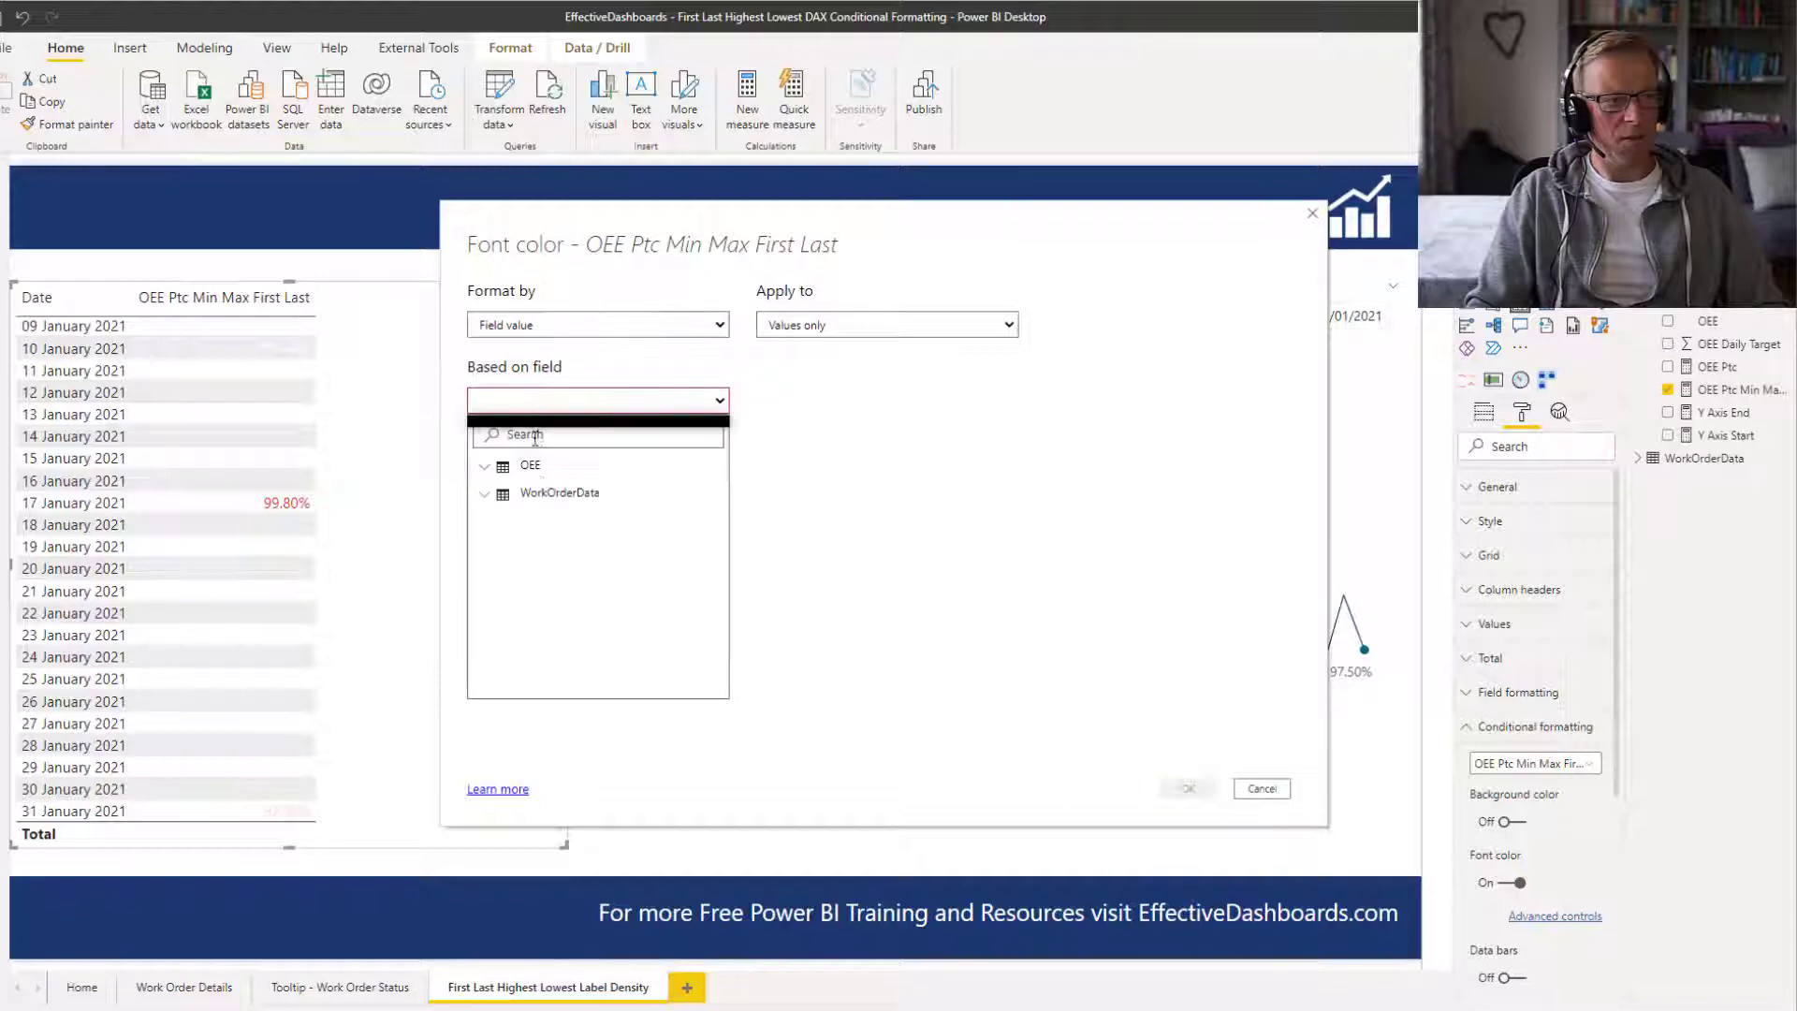
pyautogui.click(533, 467)
pyautogui.click(553, 494)
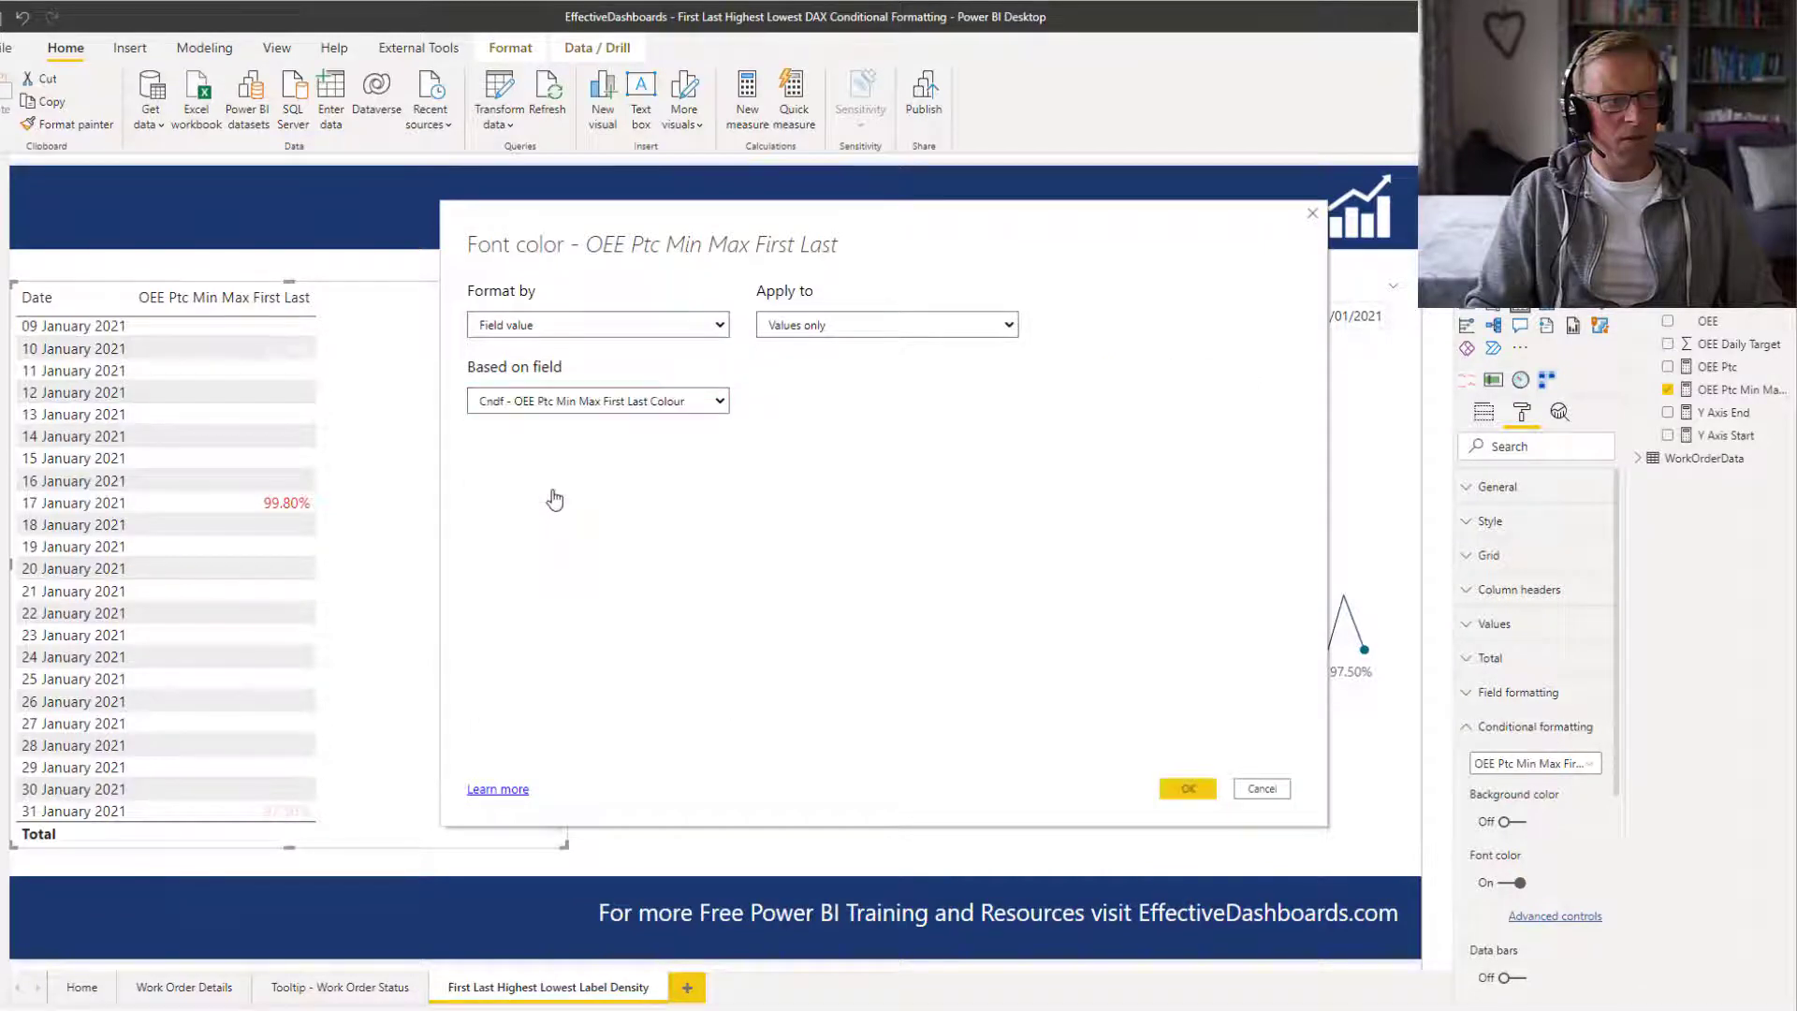
pyautogui.click(1200, 790)
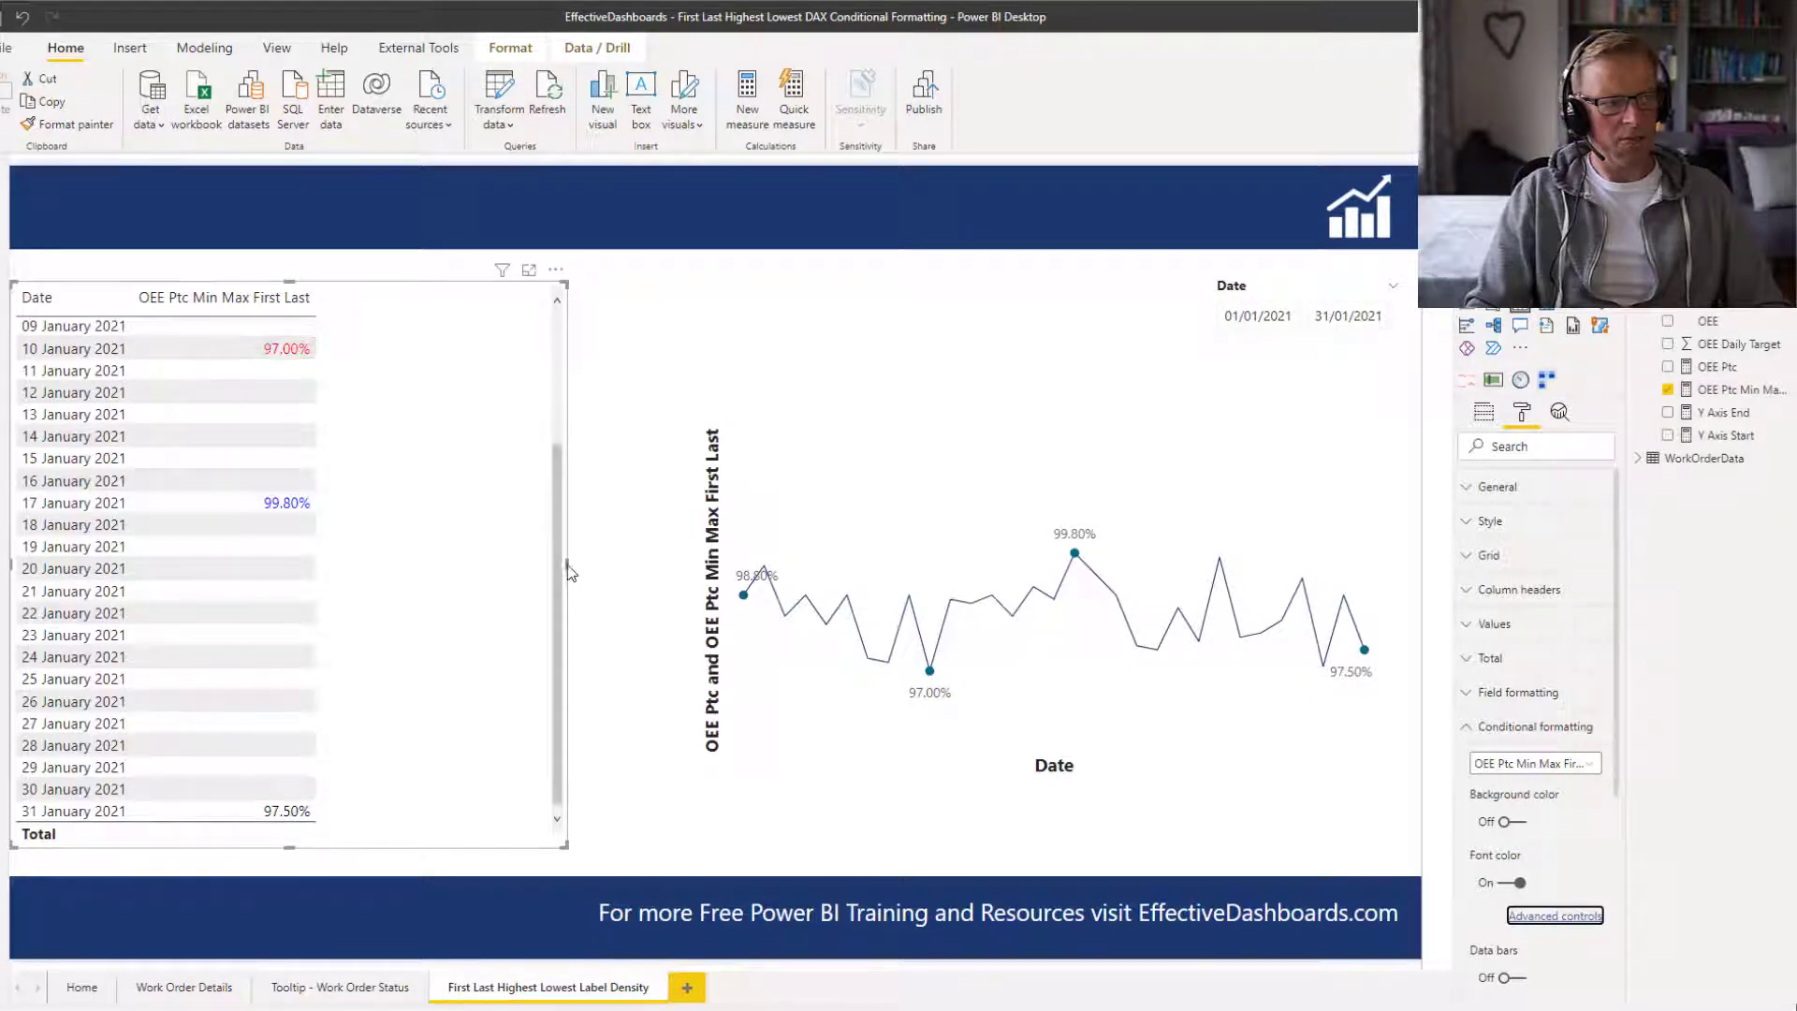
pyautogui.scroll(3, 280, 421)
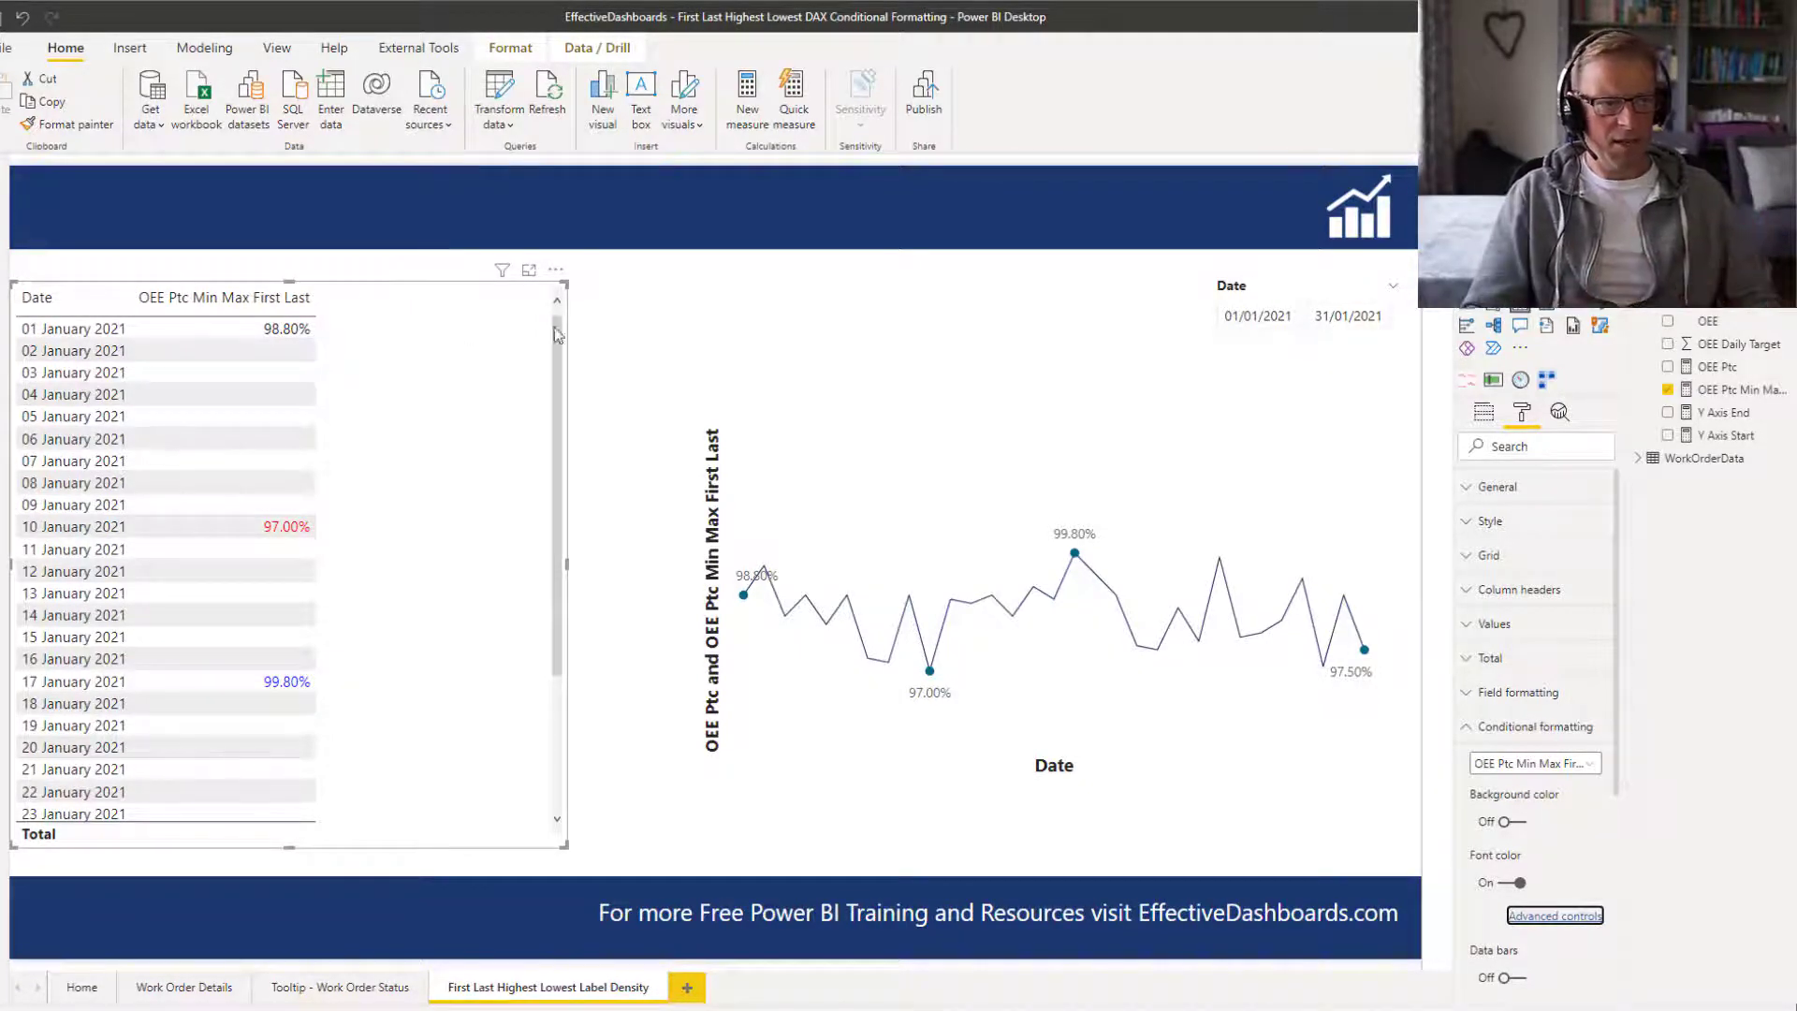
# - Examine the line chart's data label color options and collapse them again
pyautogui.click(1029, 458)
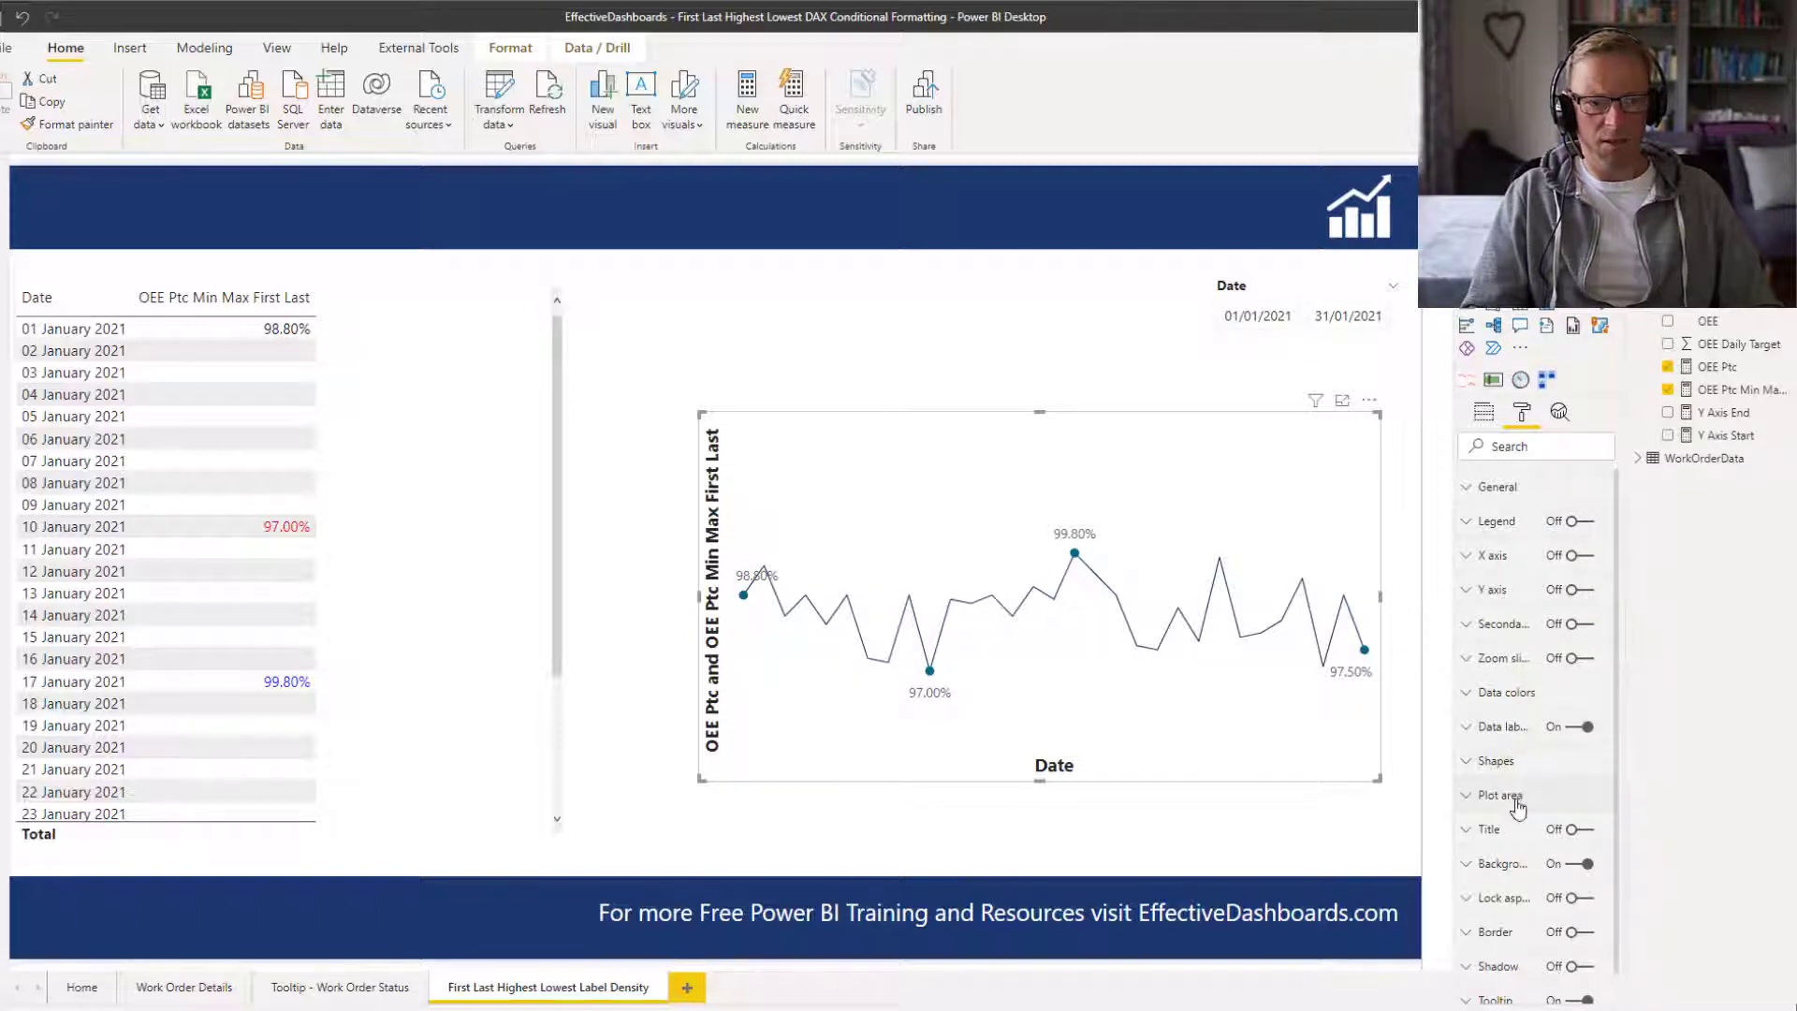
pyautogui.click(1489, 727)
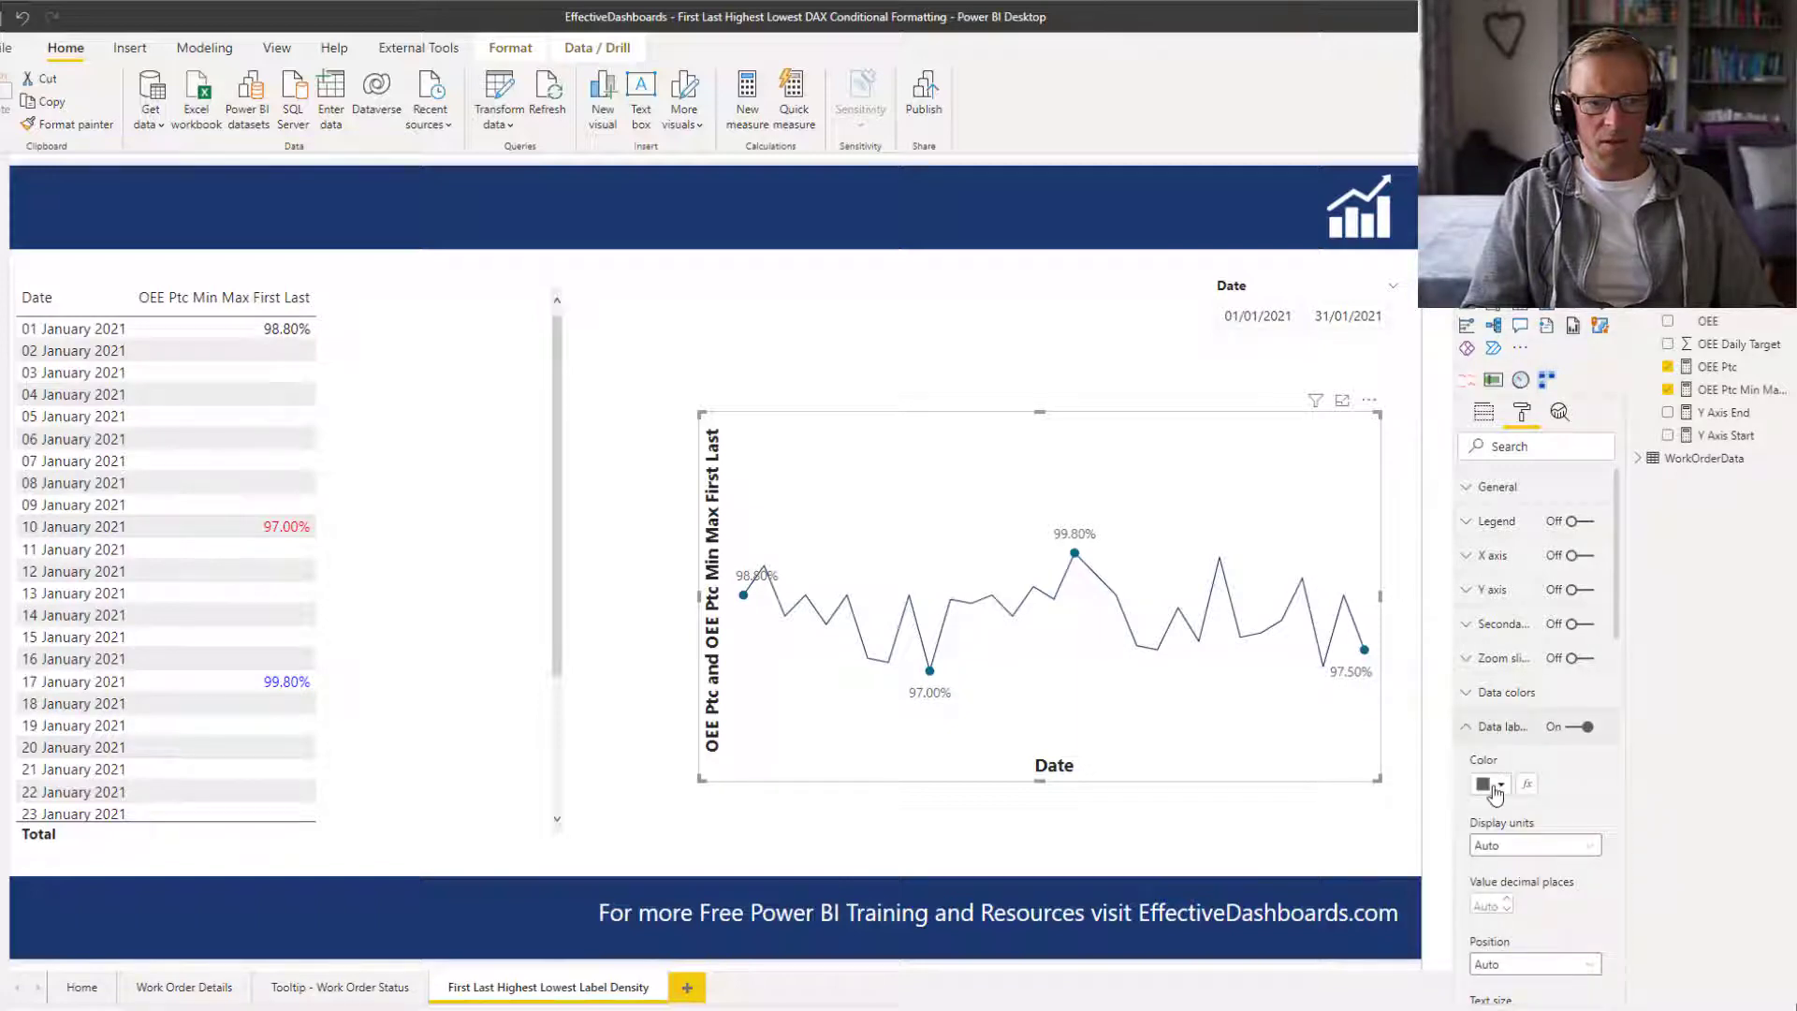
pyautogui.click(1467, 729)
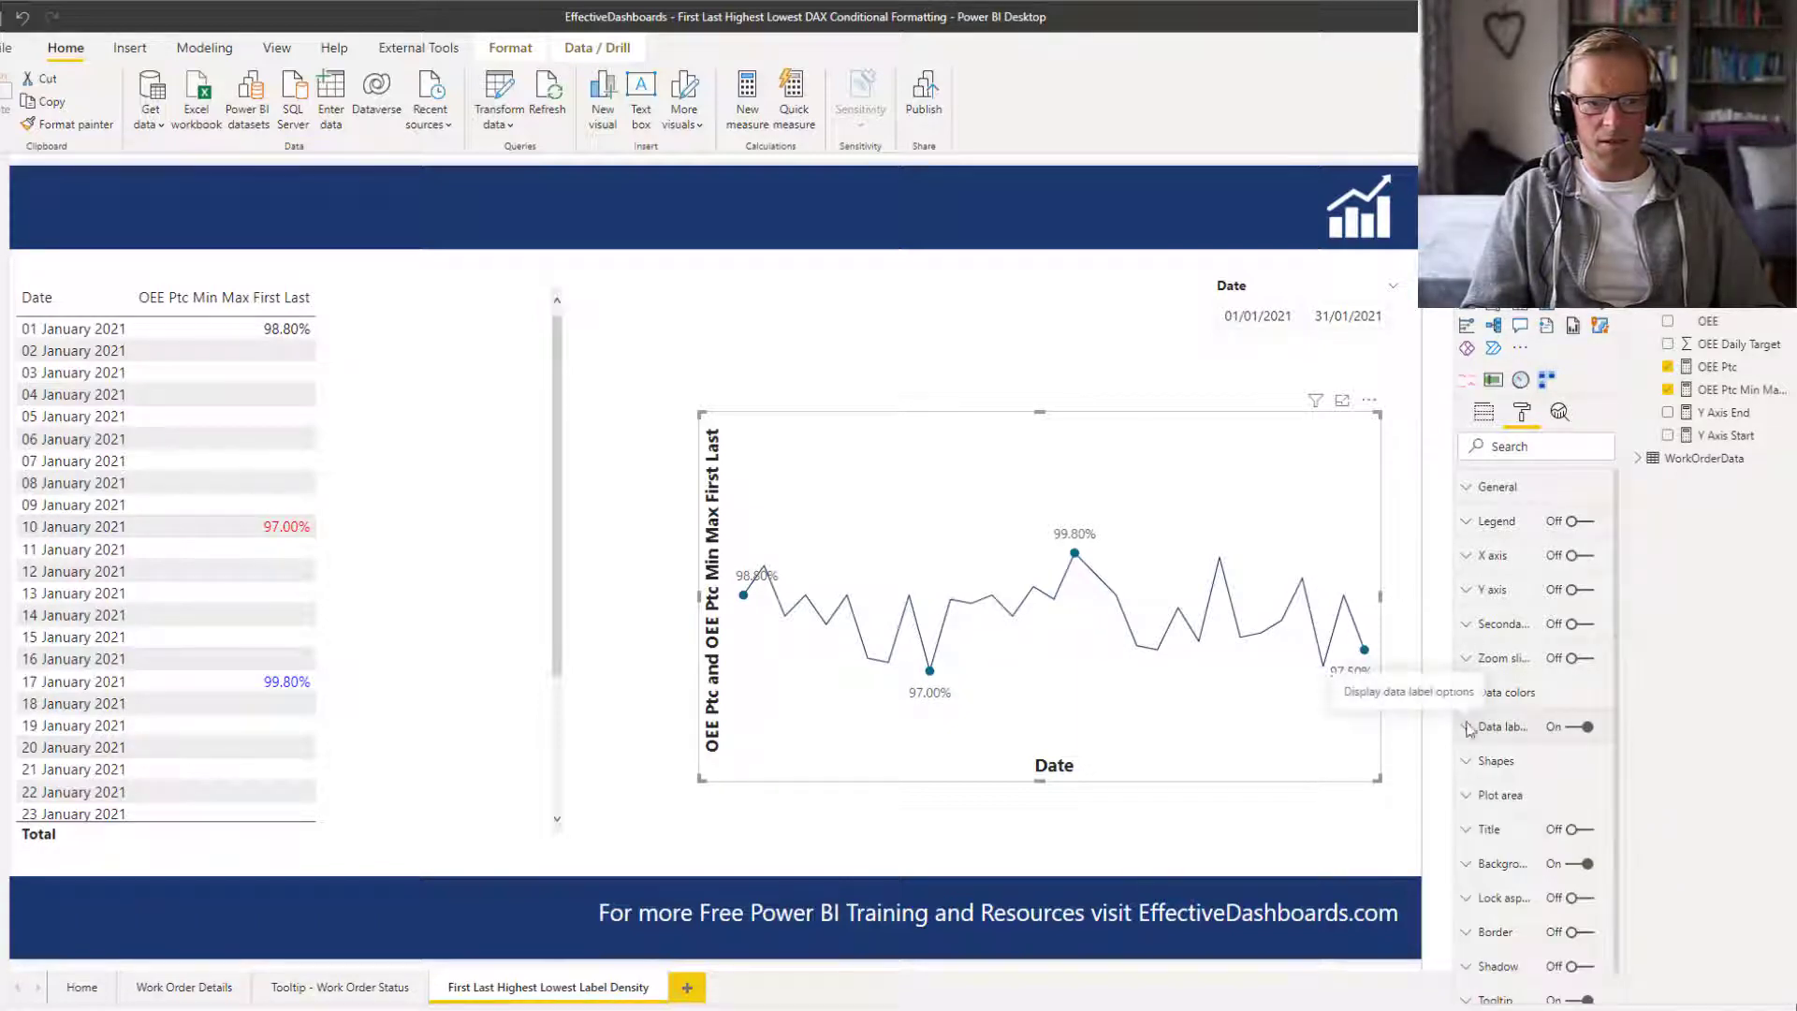
# - Examine the line chart's shape options, including the marker colour settings of the OEE Ptc Min Max First Last series
pyautogui.click(1458, 764)
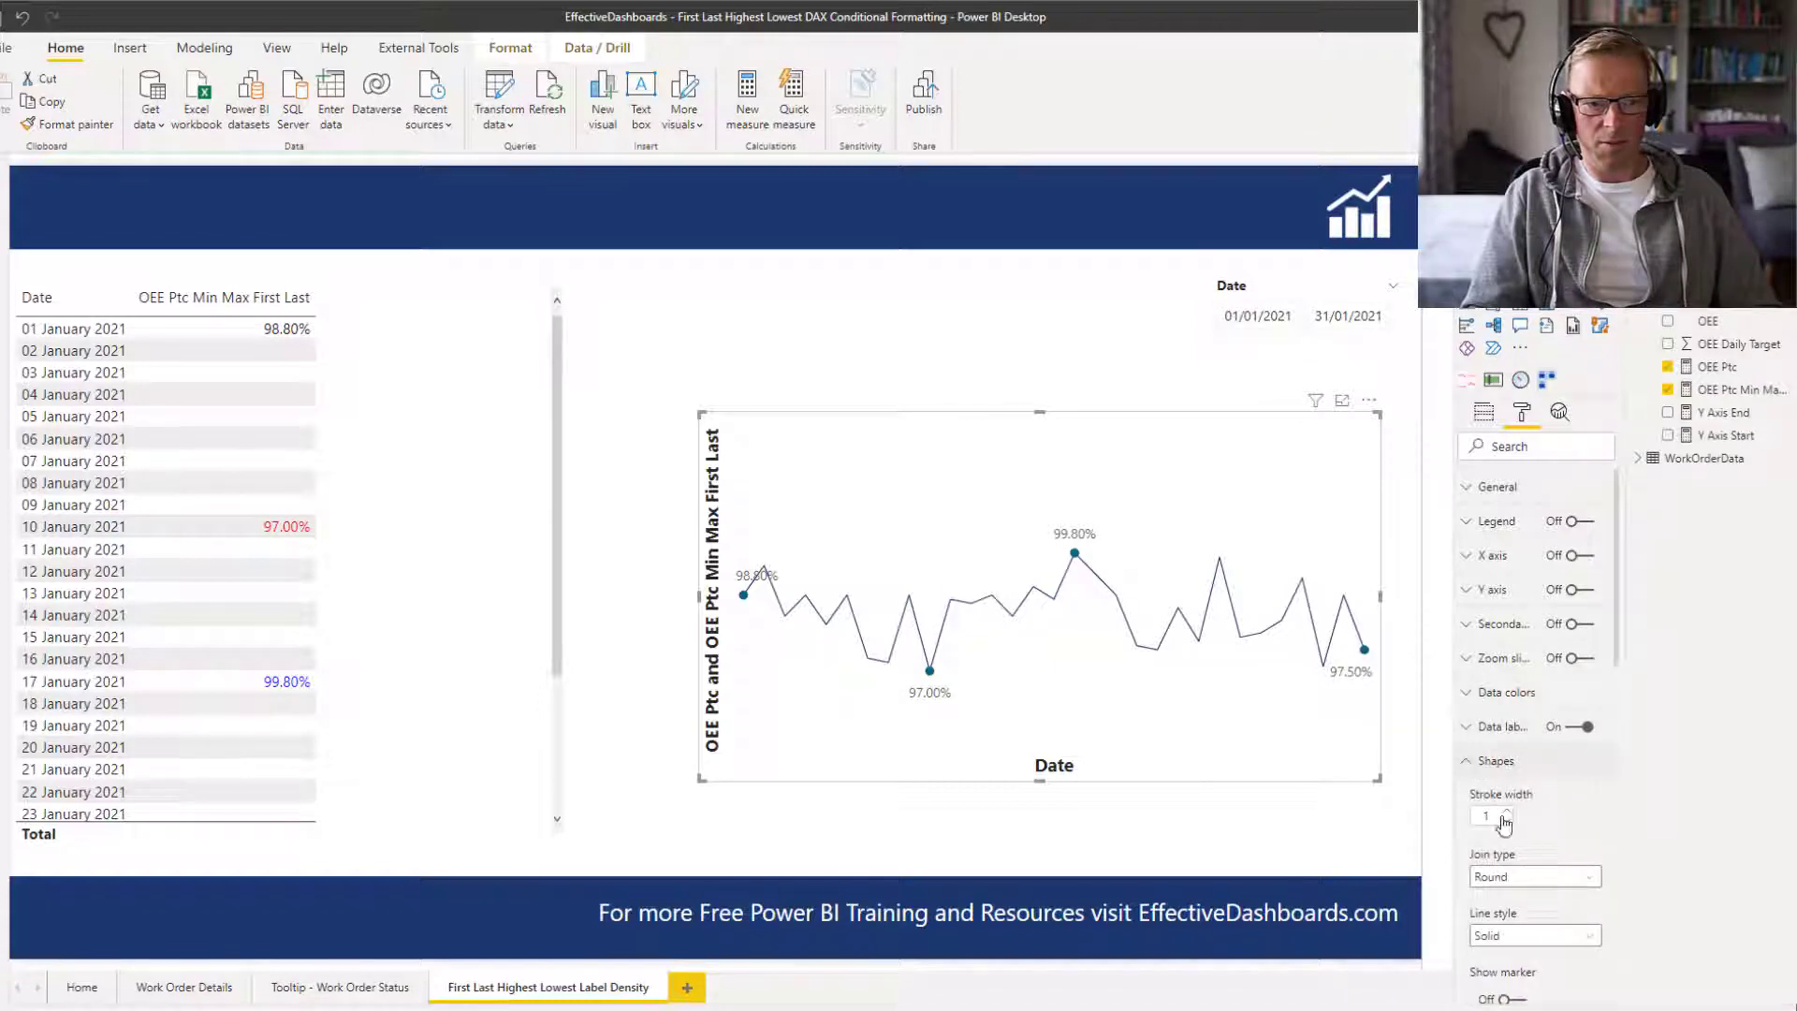
pyautogui.scroll(-3, 1615, 632)
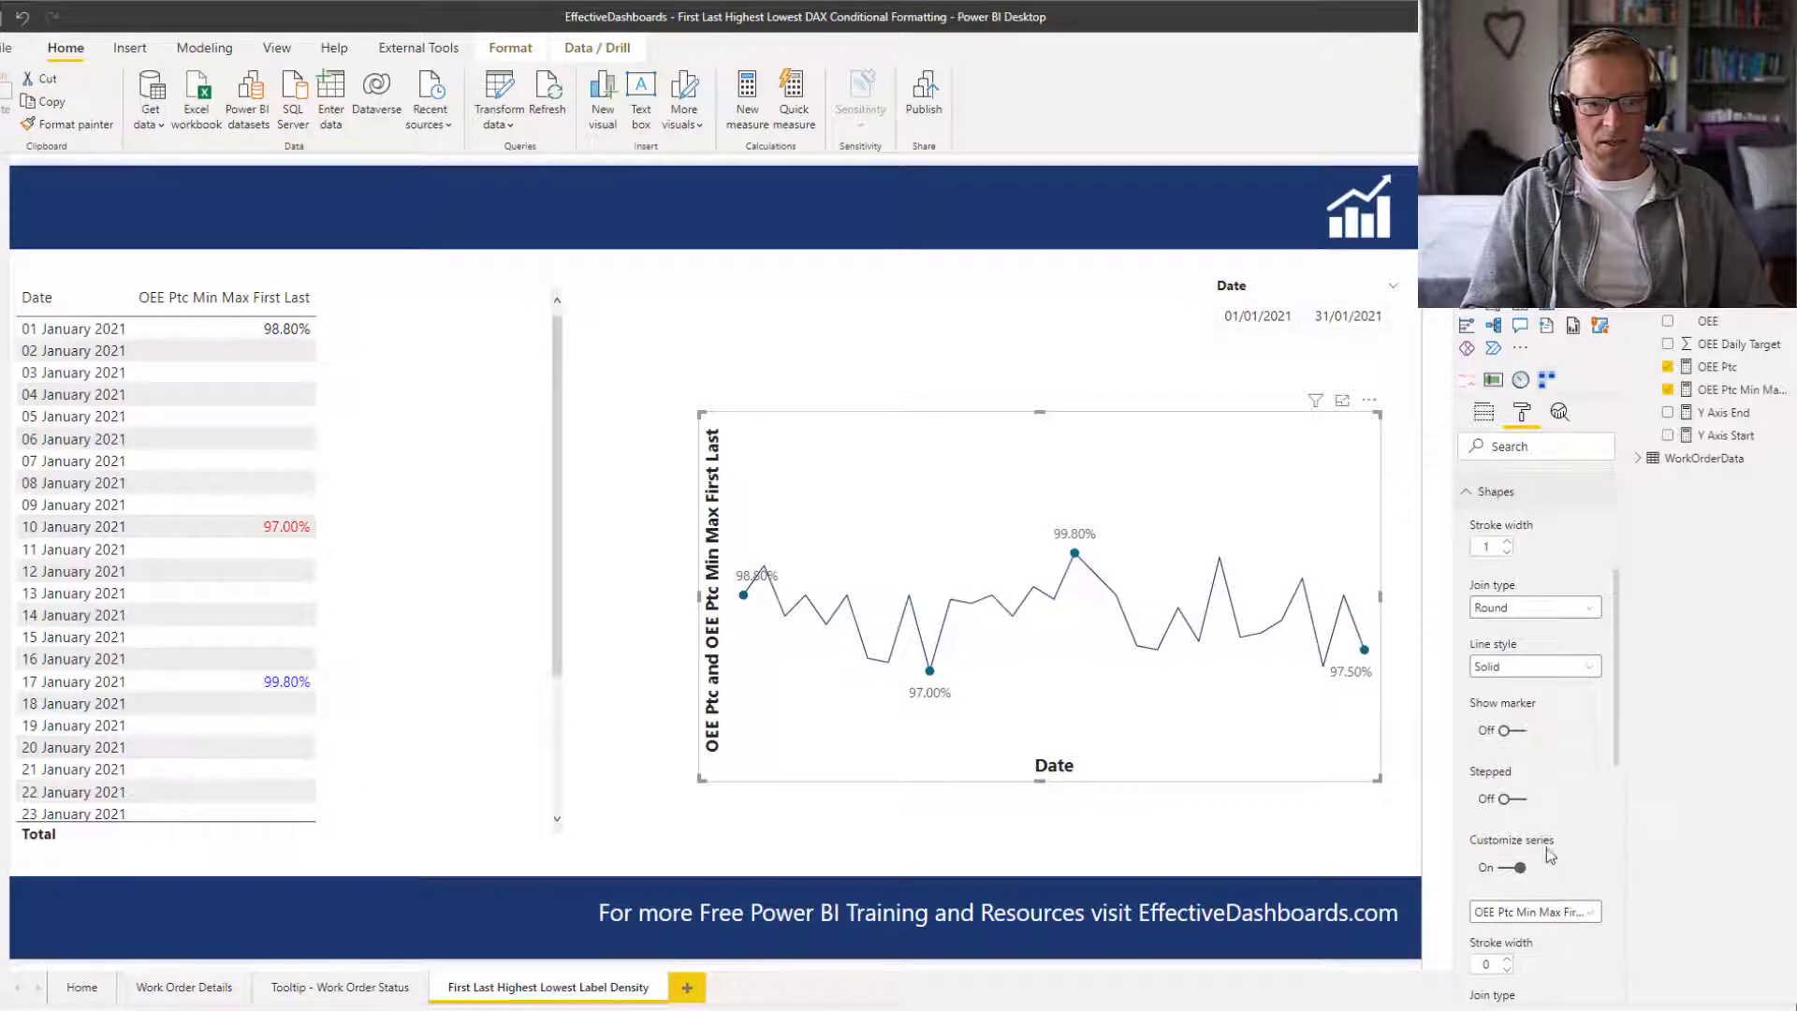
pyautogui.moveTo(1615, 677); pyautogui.dragTo(1626, 859)
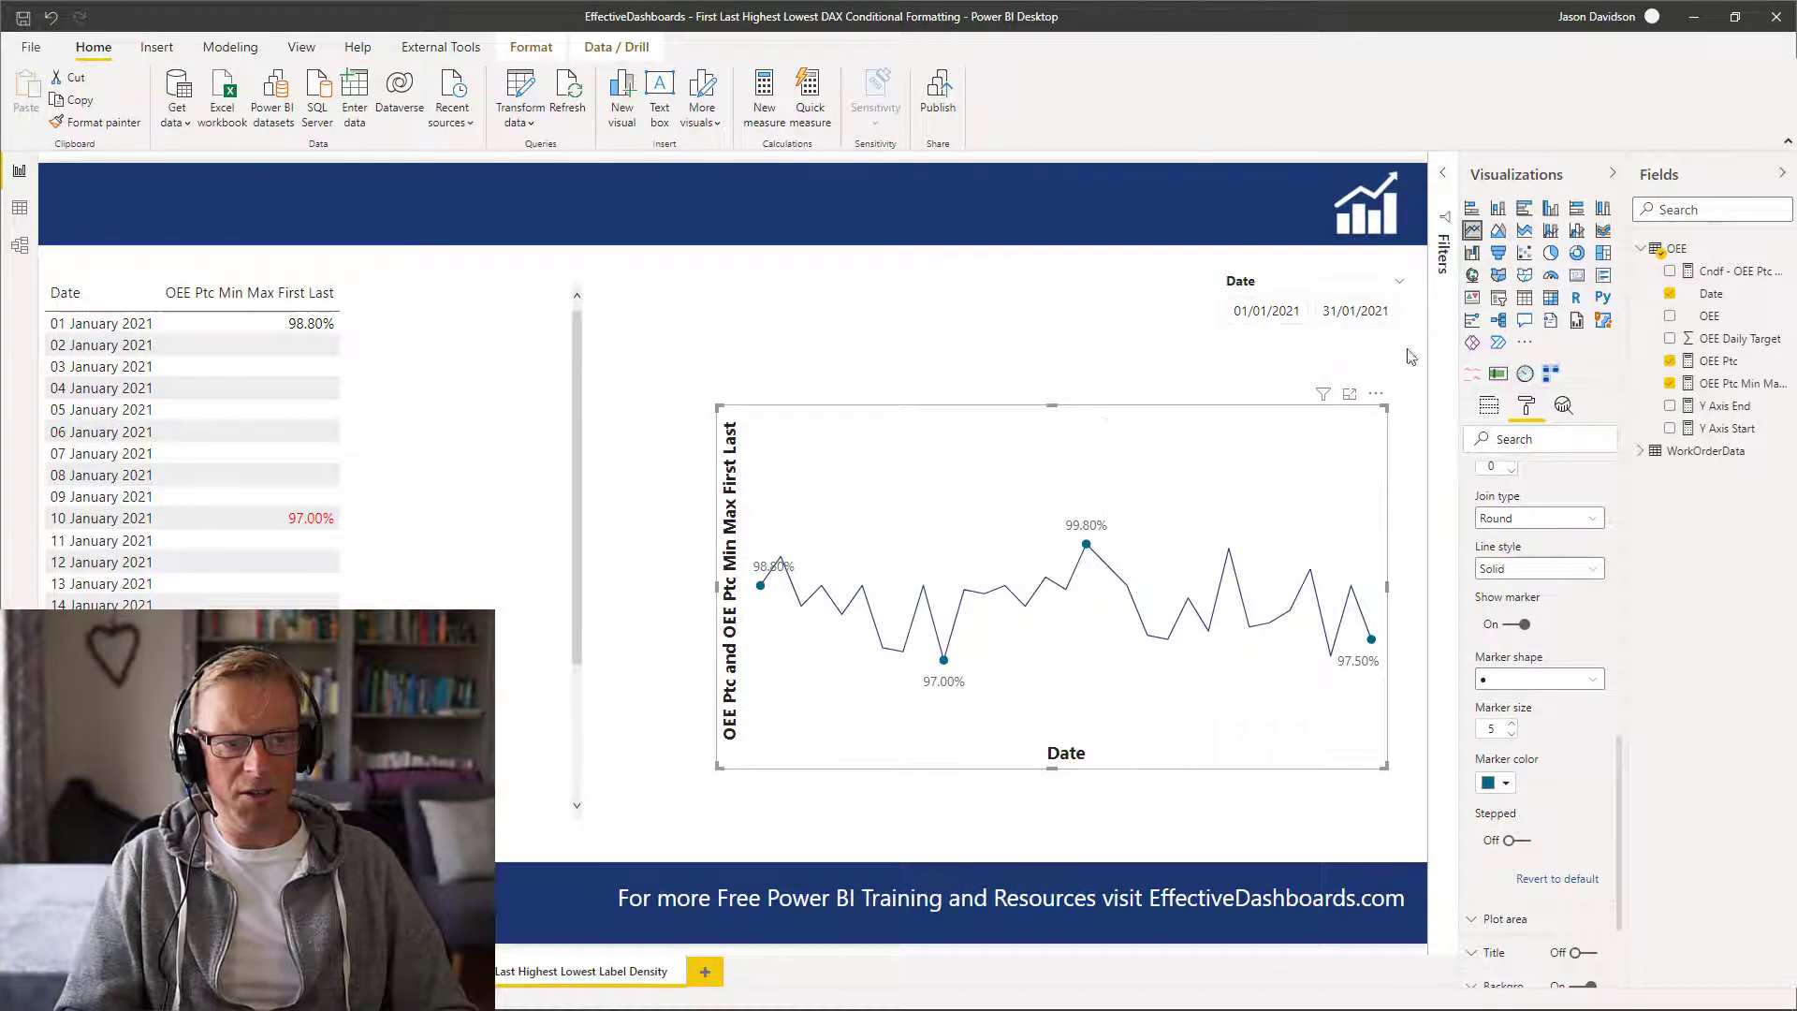
# - Convert the line chart to a clustered column chart and remove OEE Ptc from its values
pyautogui.click(1550, 210)
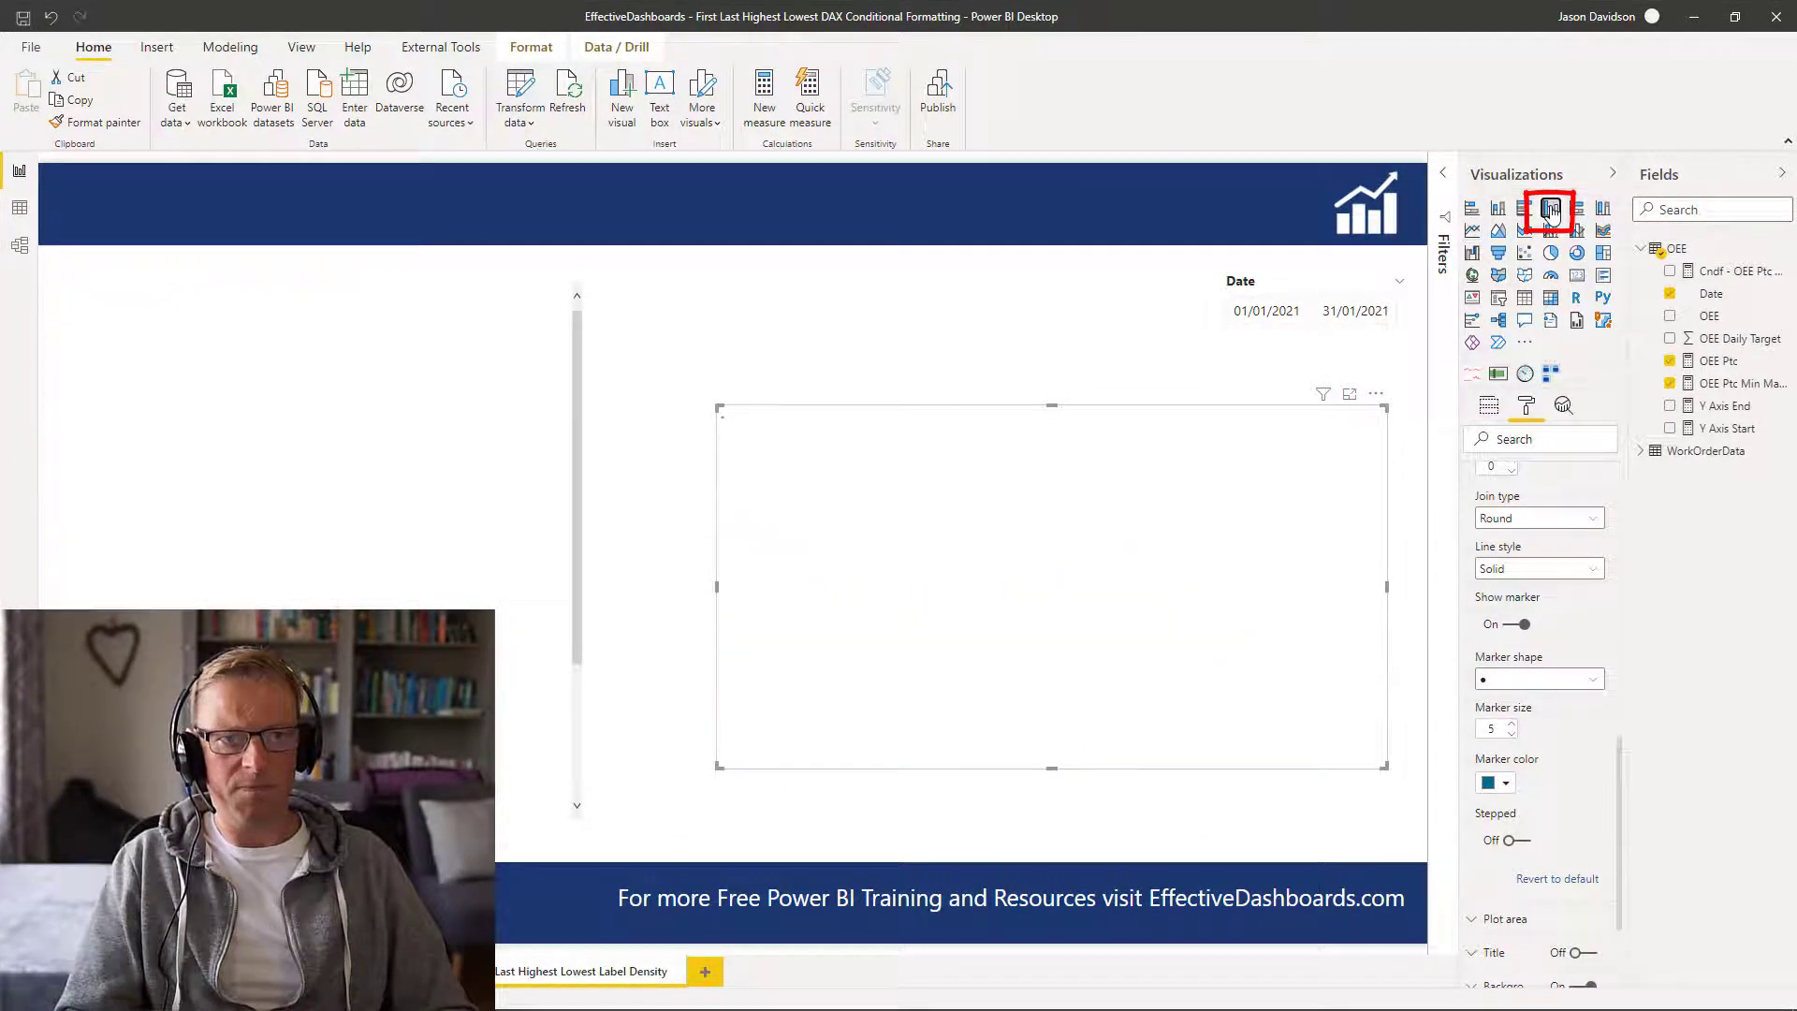
pyautogui.click(1488, 405)
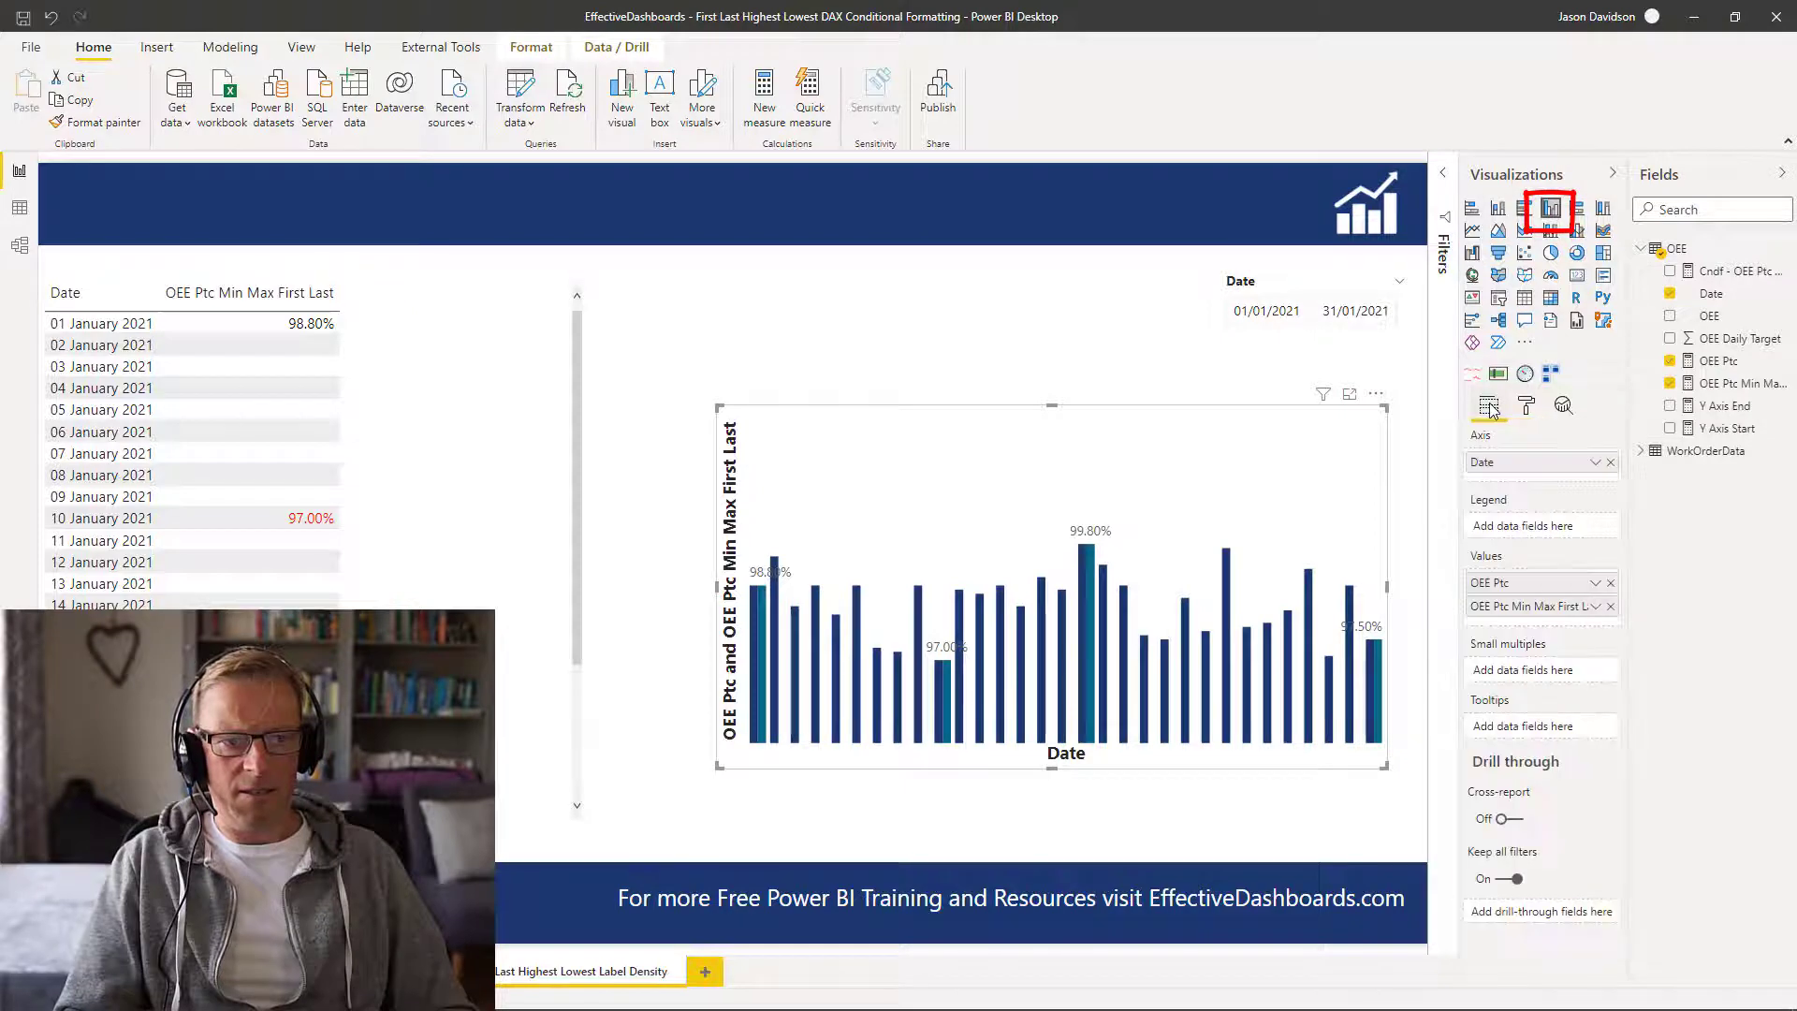
pyautogui.click(1610, 582)
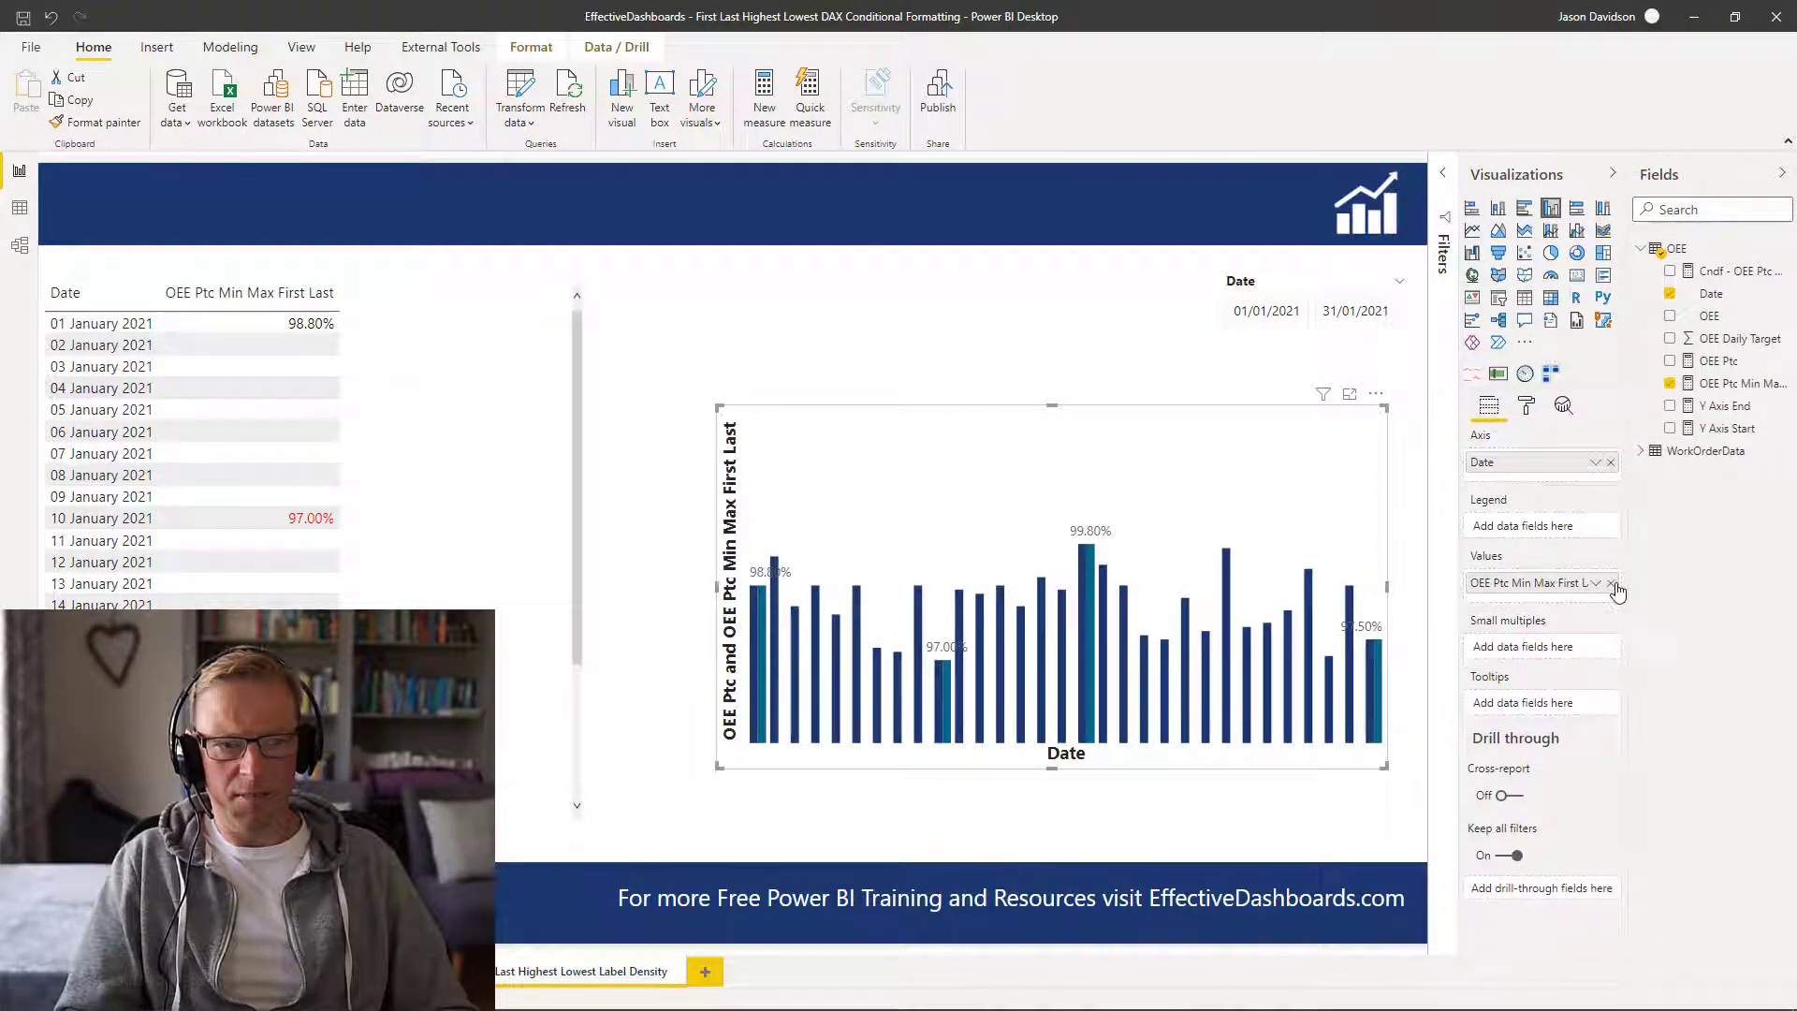
# - Format the columns' default data color by field value, based on Cndf - OEE Ptc Min Max First Last Colour
pyautogui.click(1526, 407)
pyautogui.click(1513, 619)
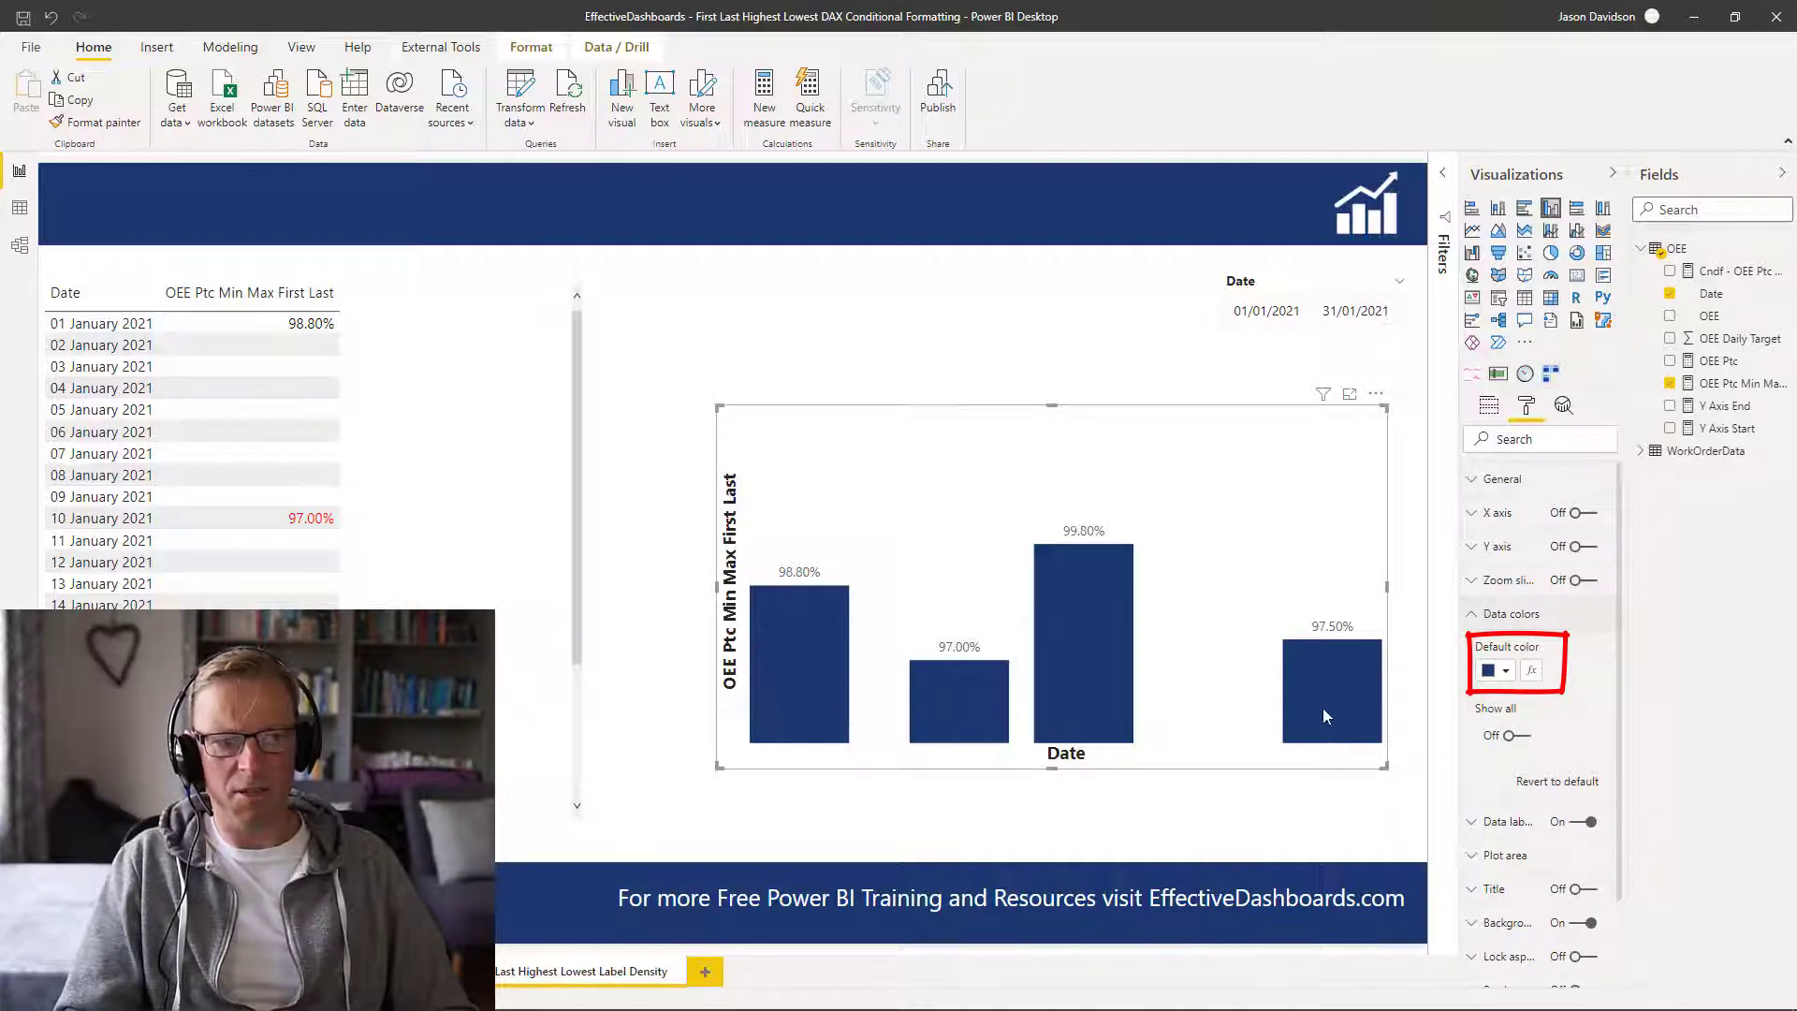
pyautogui.click(1531, 671)
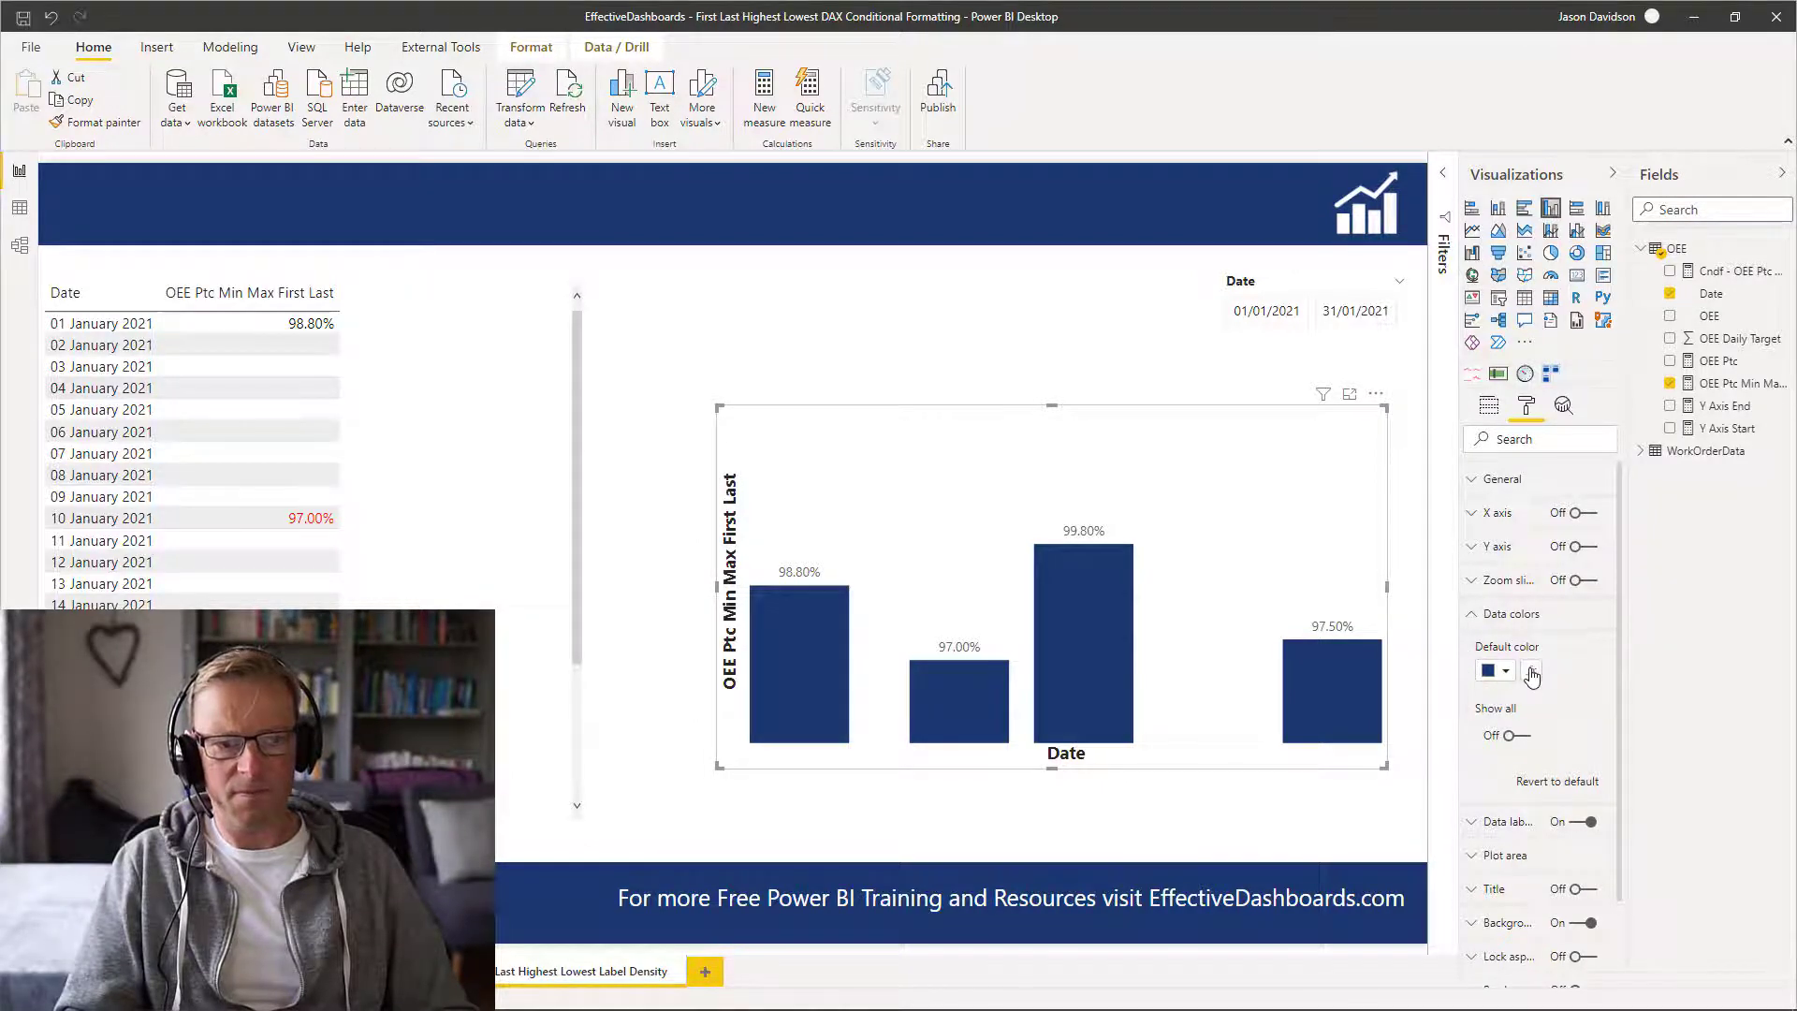
pyautogui.click(599, 319)
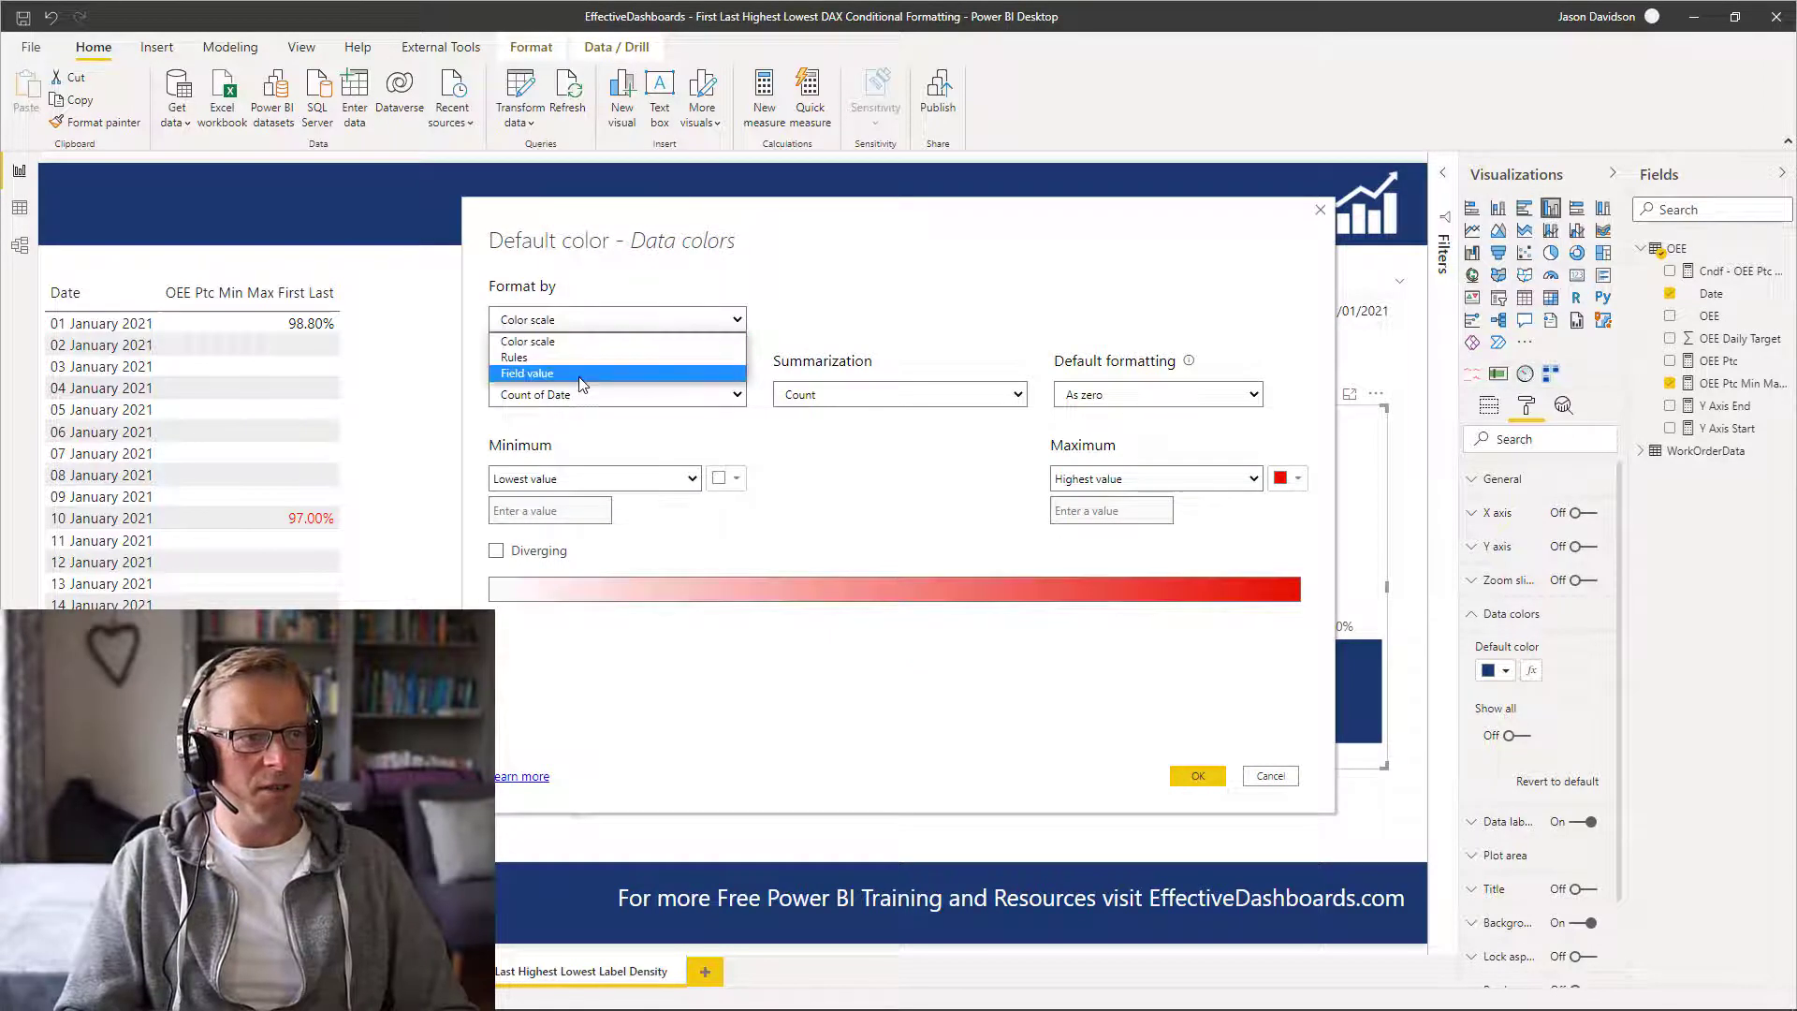
pyautogui.click(576, 373)
pyautogui.click(596, 396)
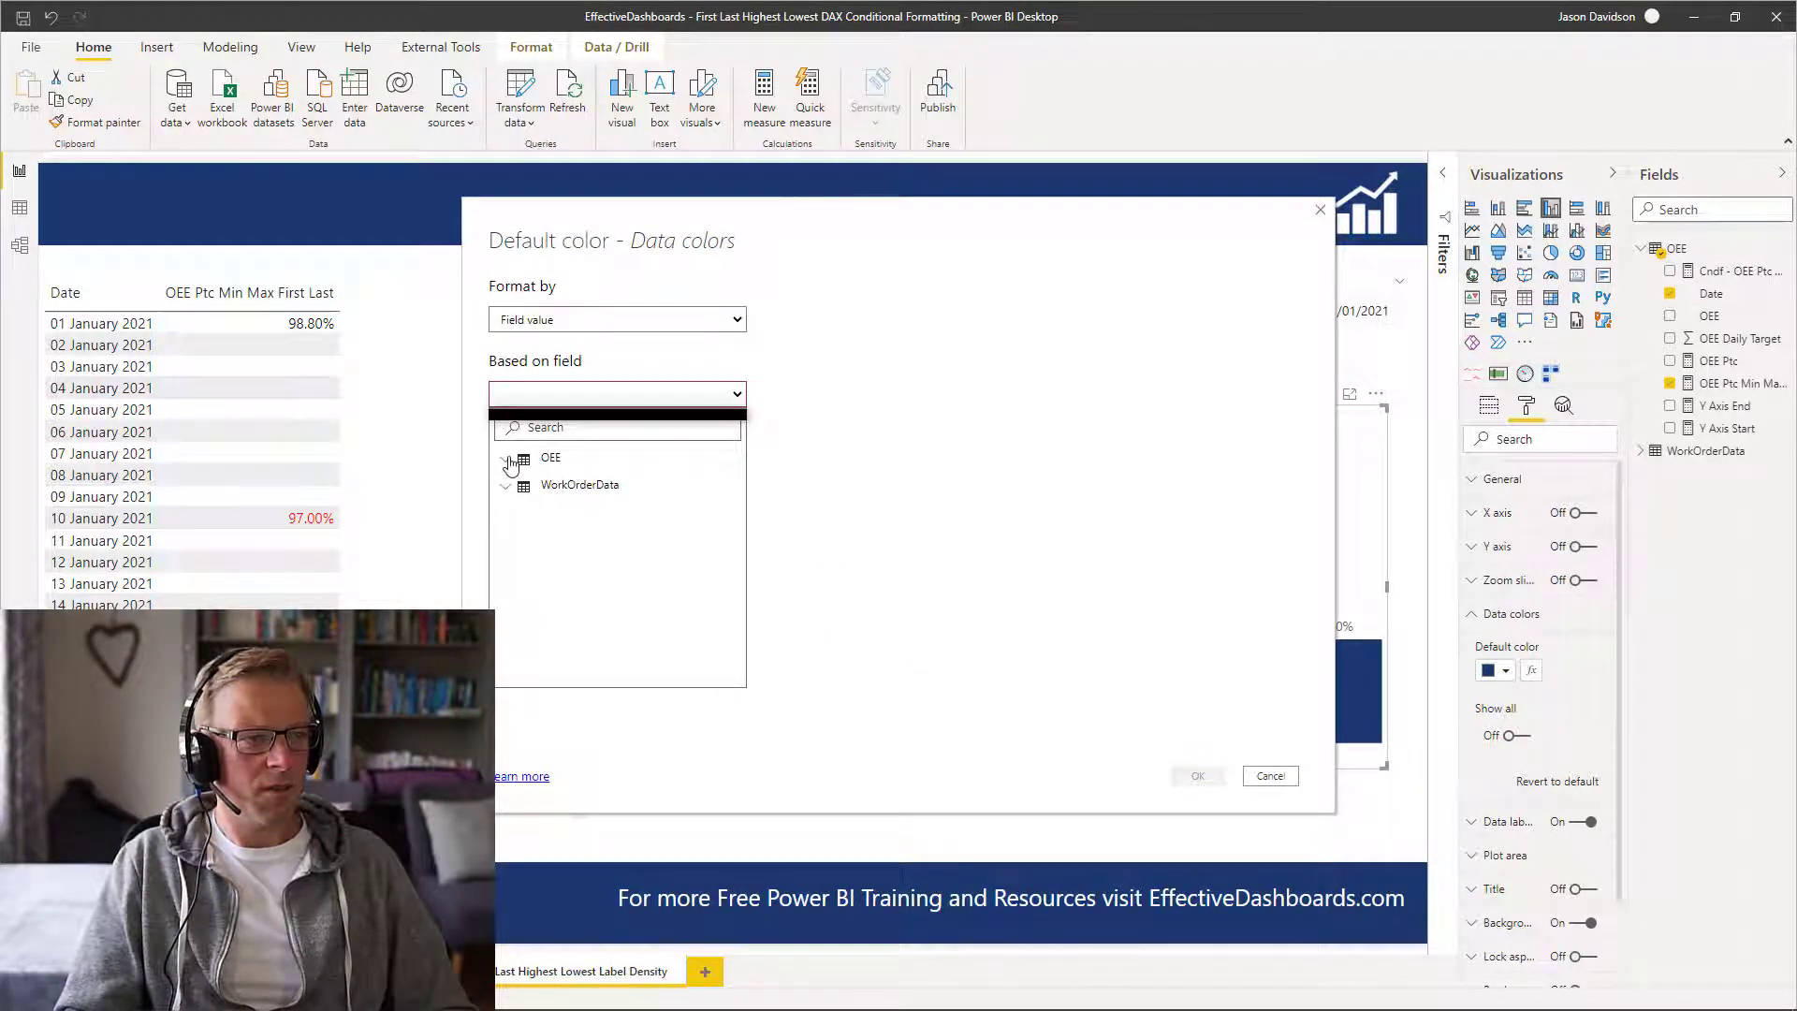
pyautogui.click(506, 460)
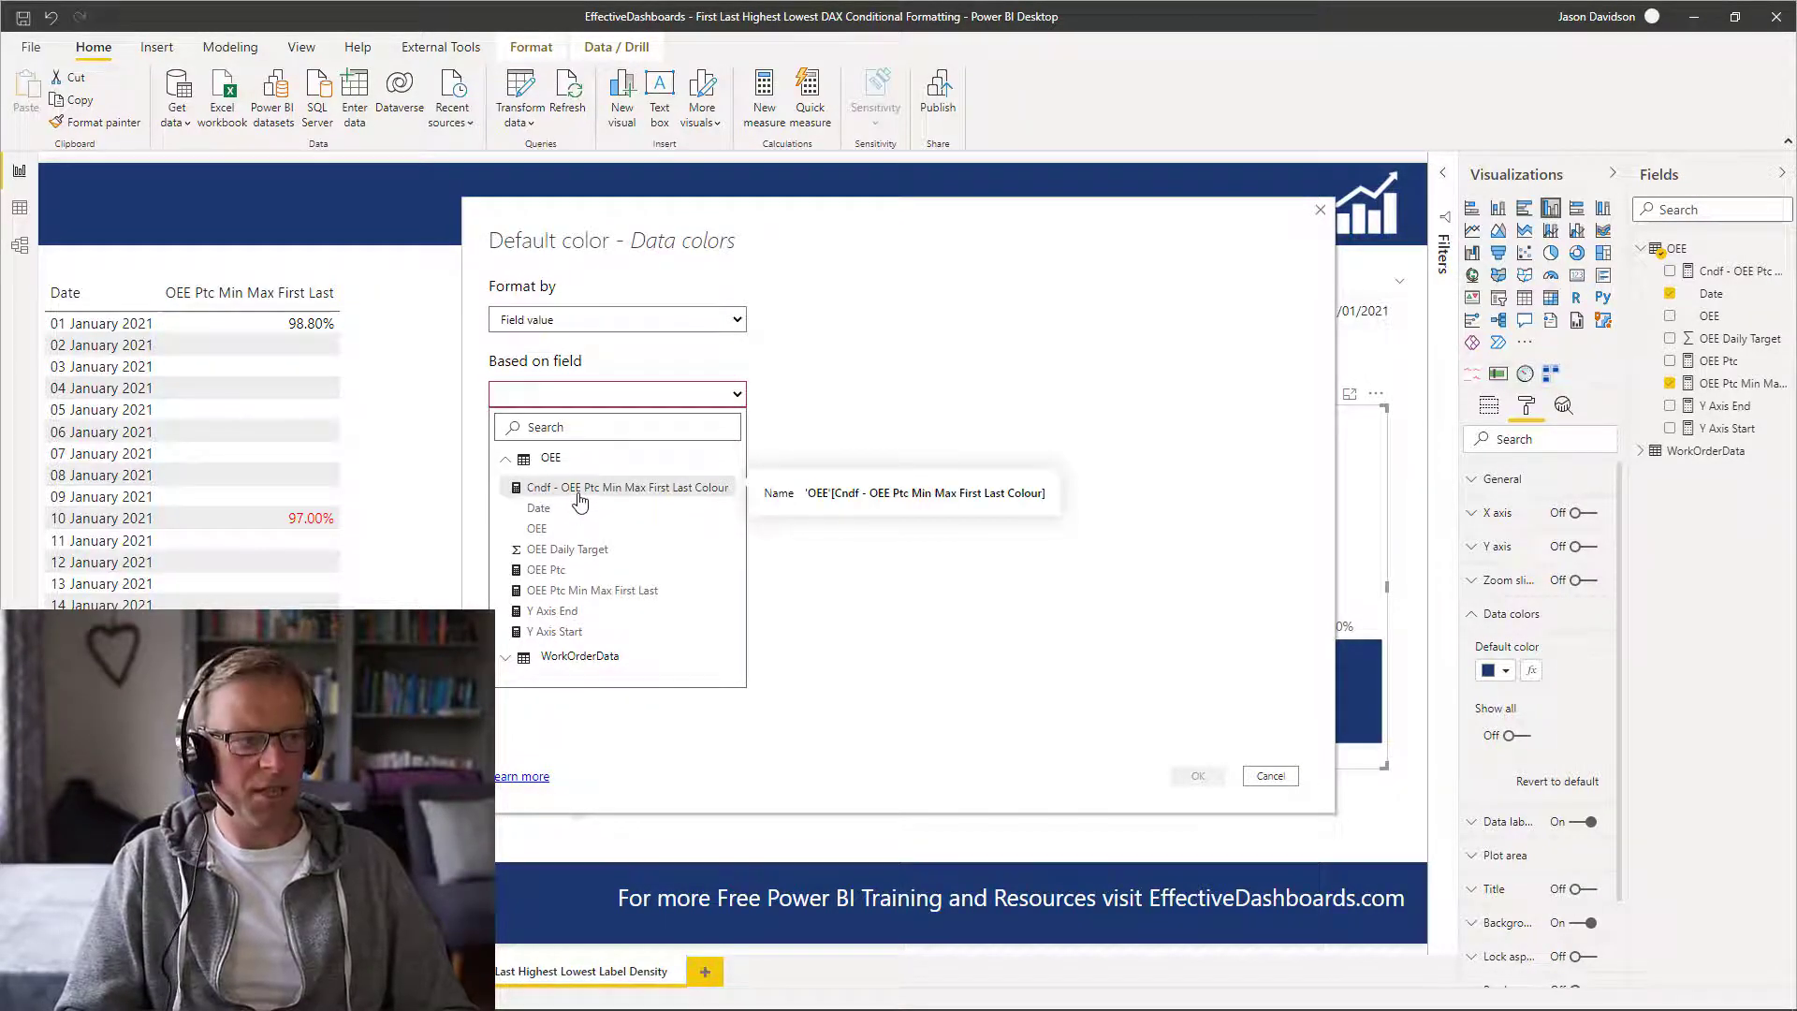
pyautogui.click(580, 496)
pyautogui.click(1185, 775)
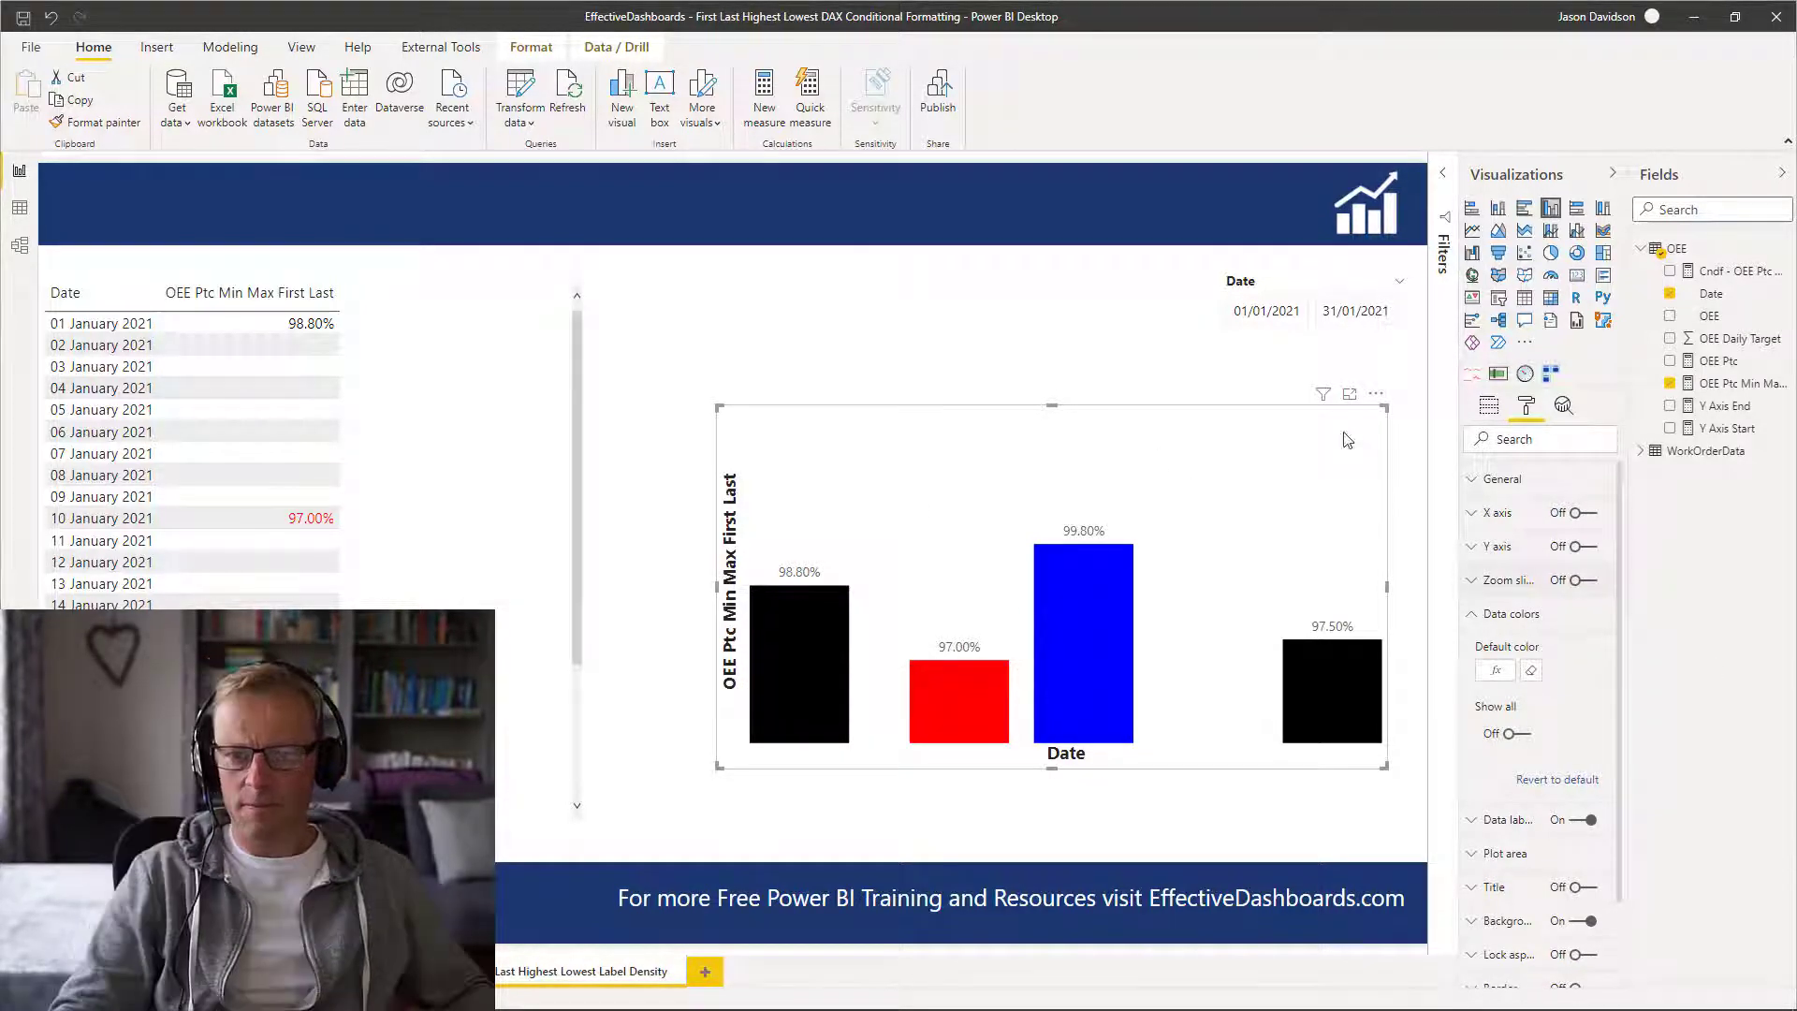
# - Convert the column chart back to a line chart and add OEE Ptc above OEE Ptc Min Max First Last in its values
pyautogui.click(1471, 231)
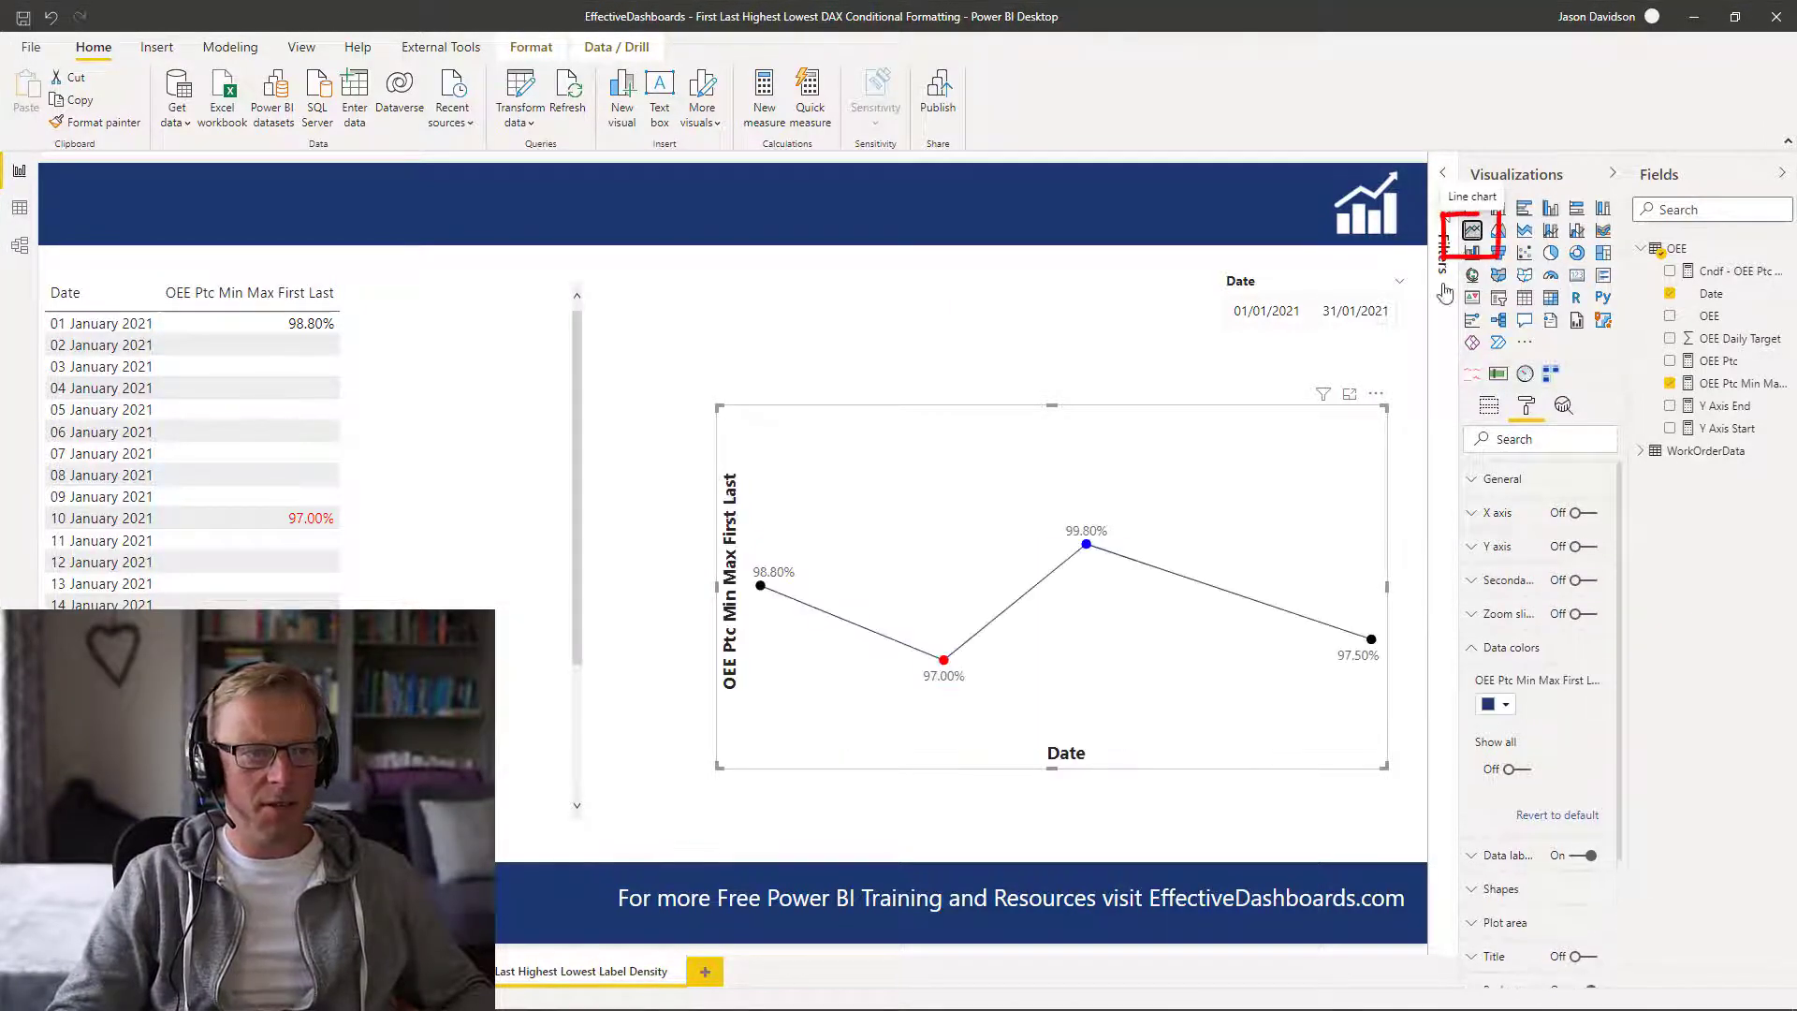
pyautogui.click(1489, 406)
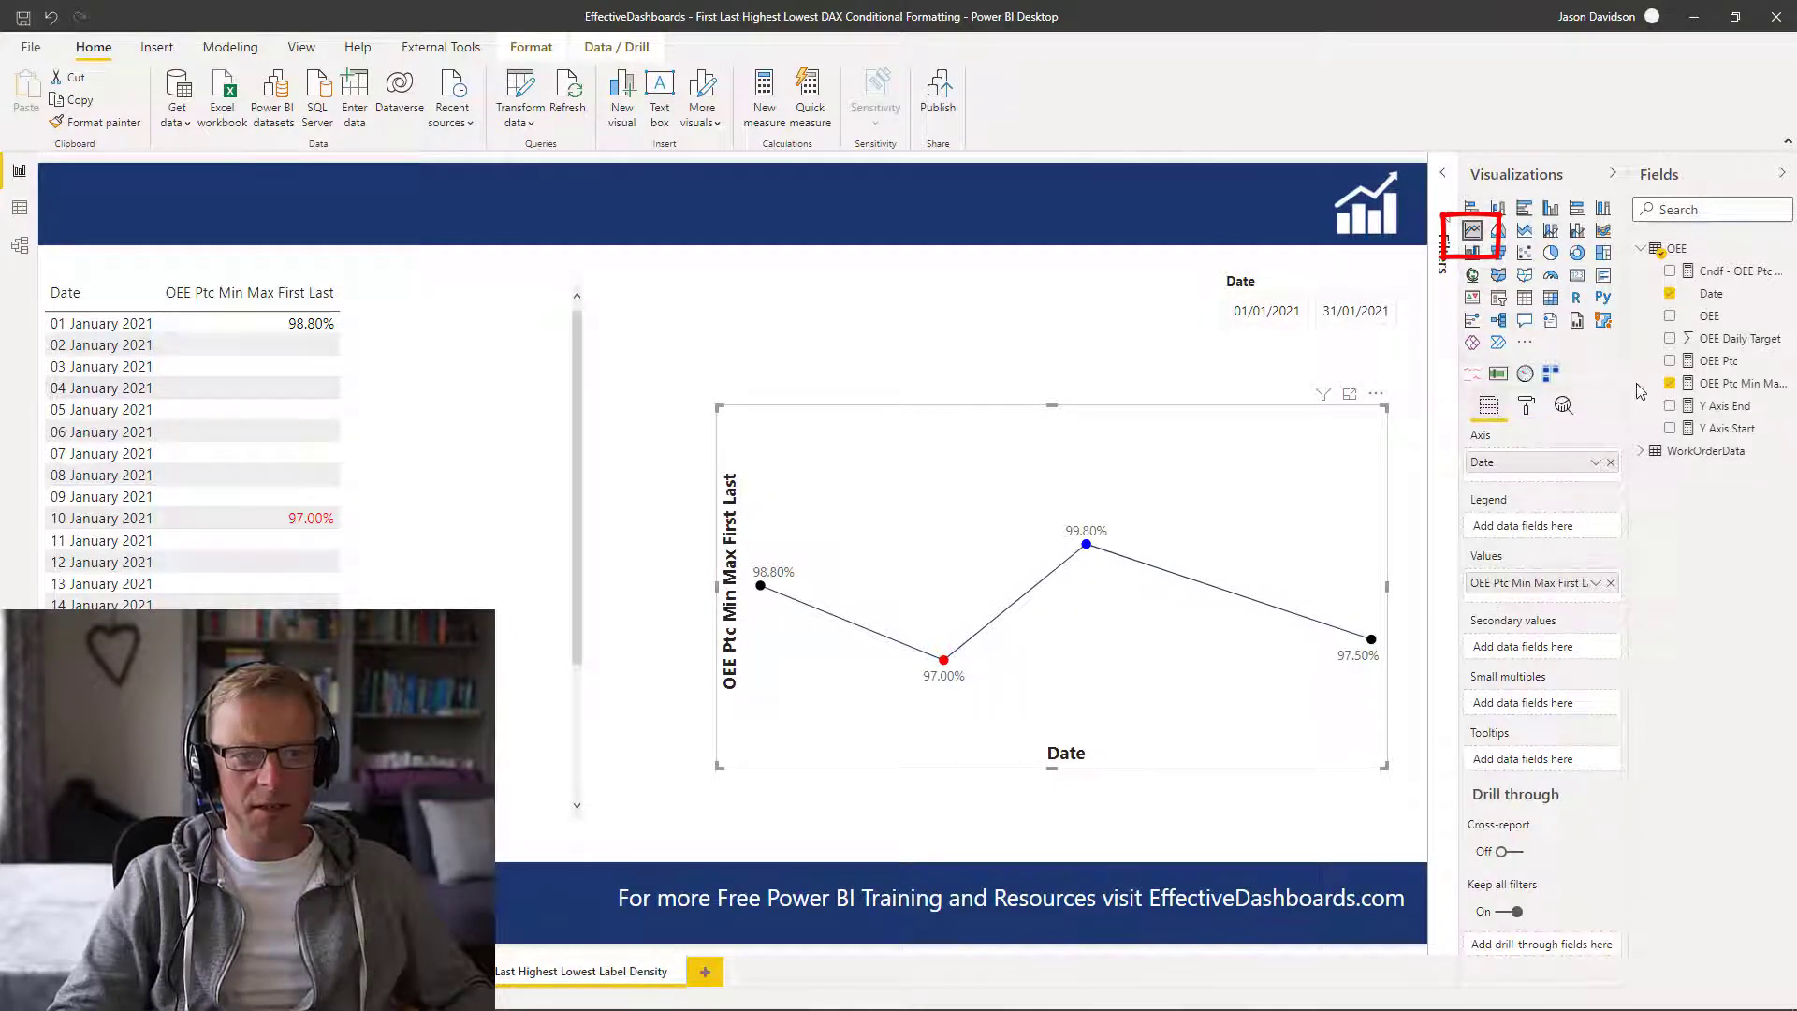
pyautogui.moveTo(1724, 363); pyautogui.dragTo(1546, 587)
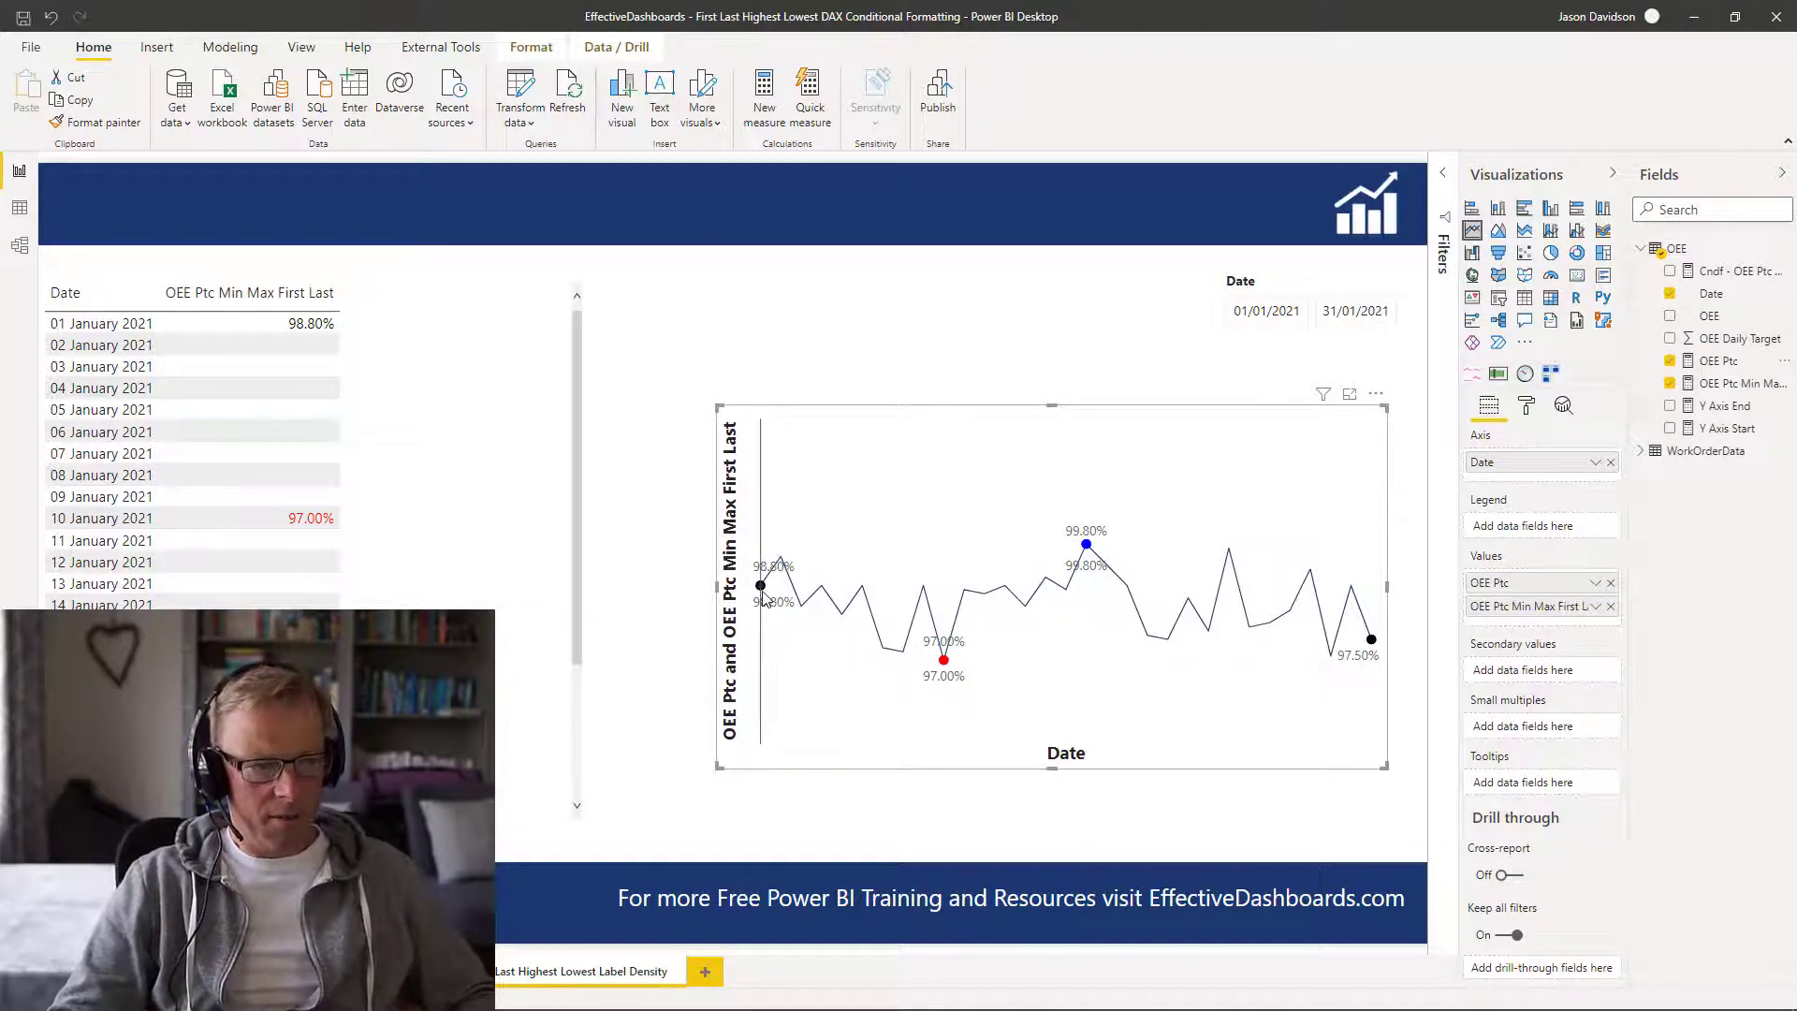
# - Hide the line chart's data labels for the OEE Ptc series and check the marked points
pyautogui.click(1527, 407)
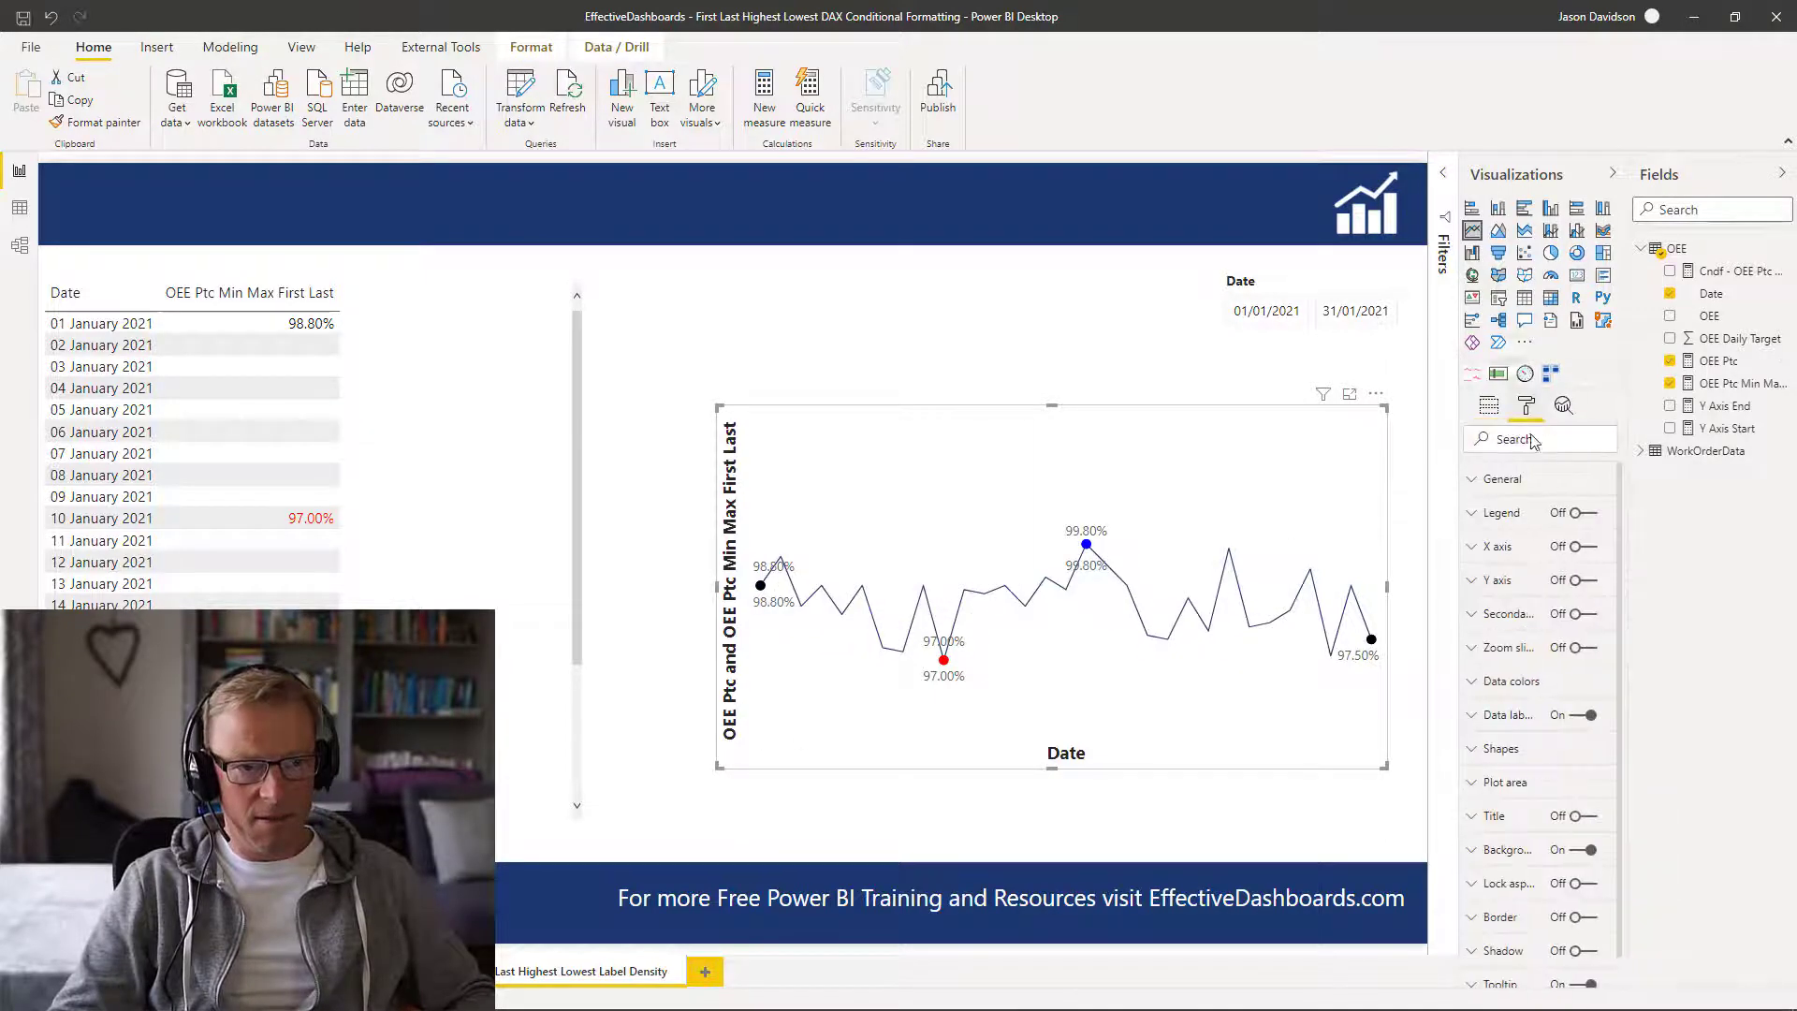
pyautogui.click(1497, 721)
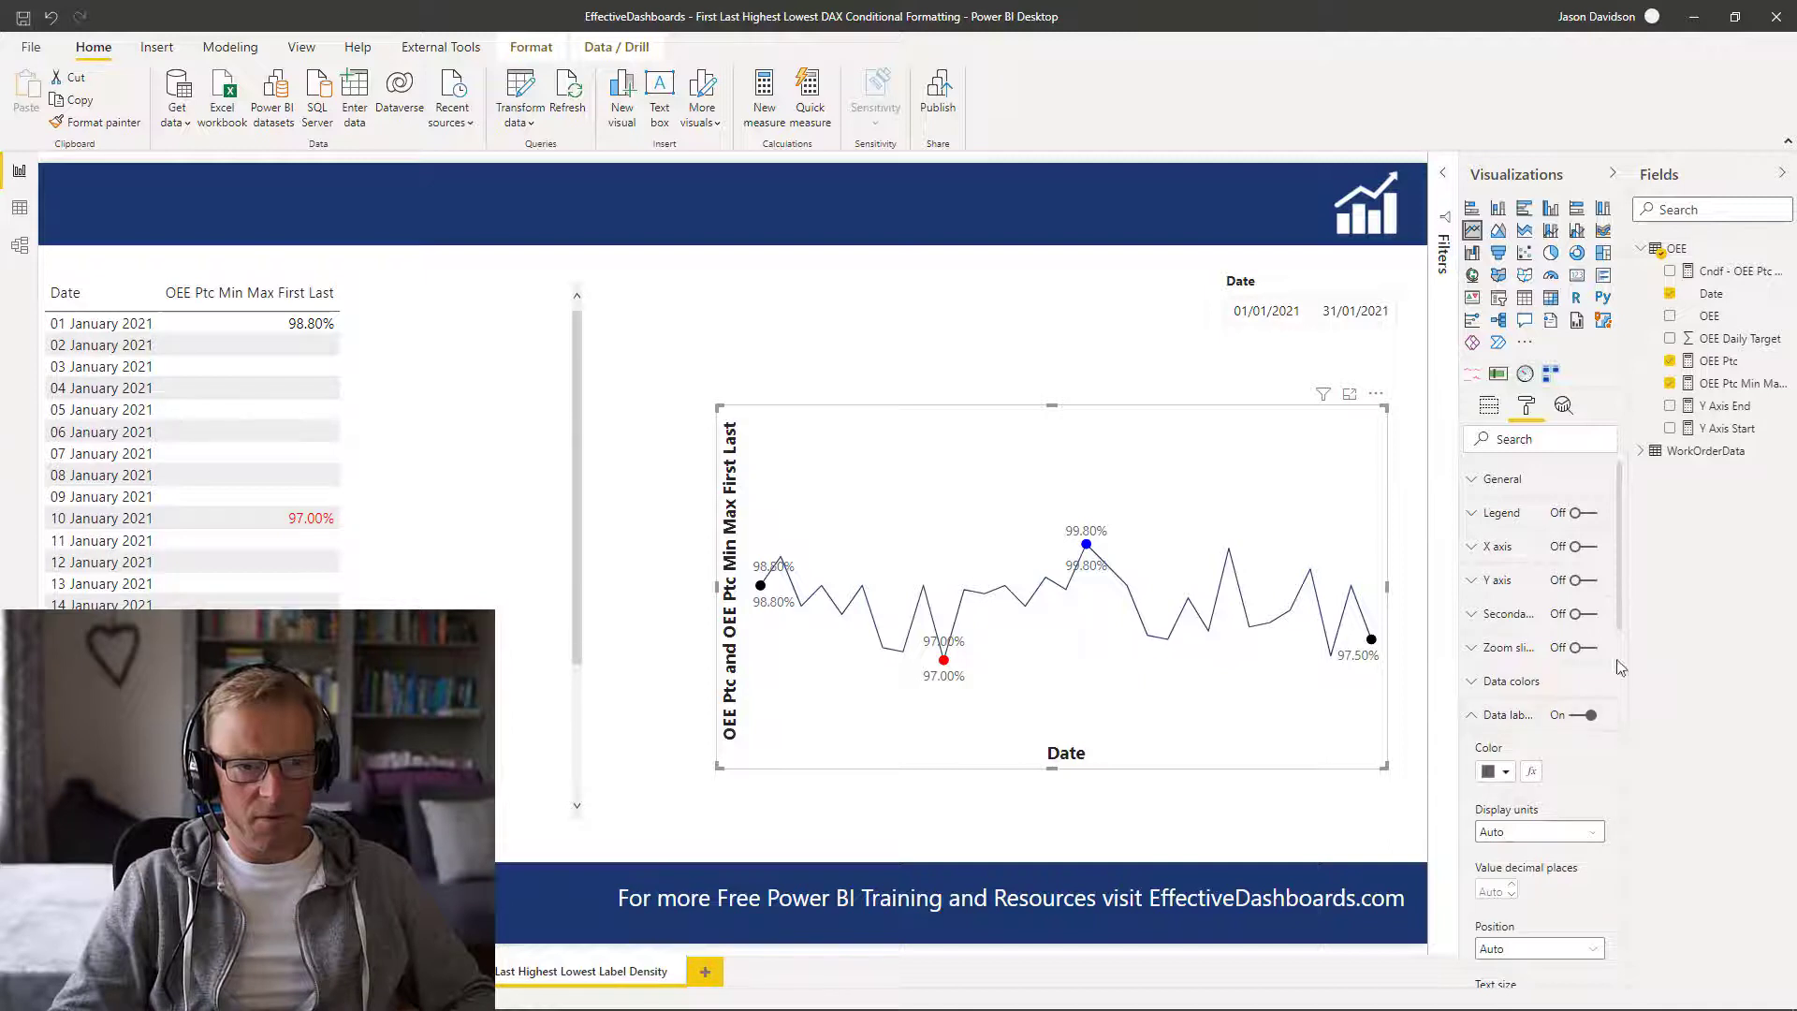
pyautogui.moveTo(1620, 608); pyautogui.dragTo(1629, 789)
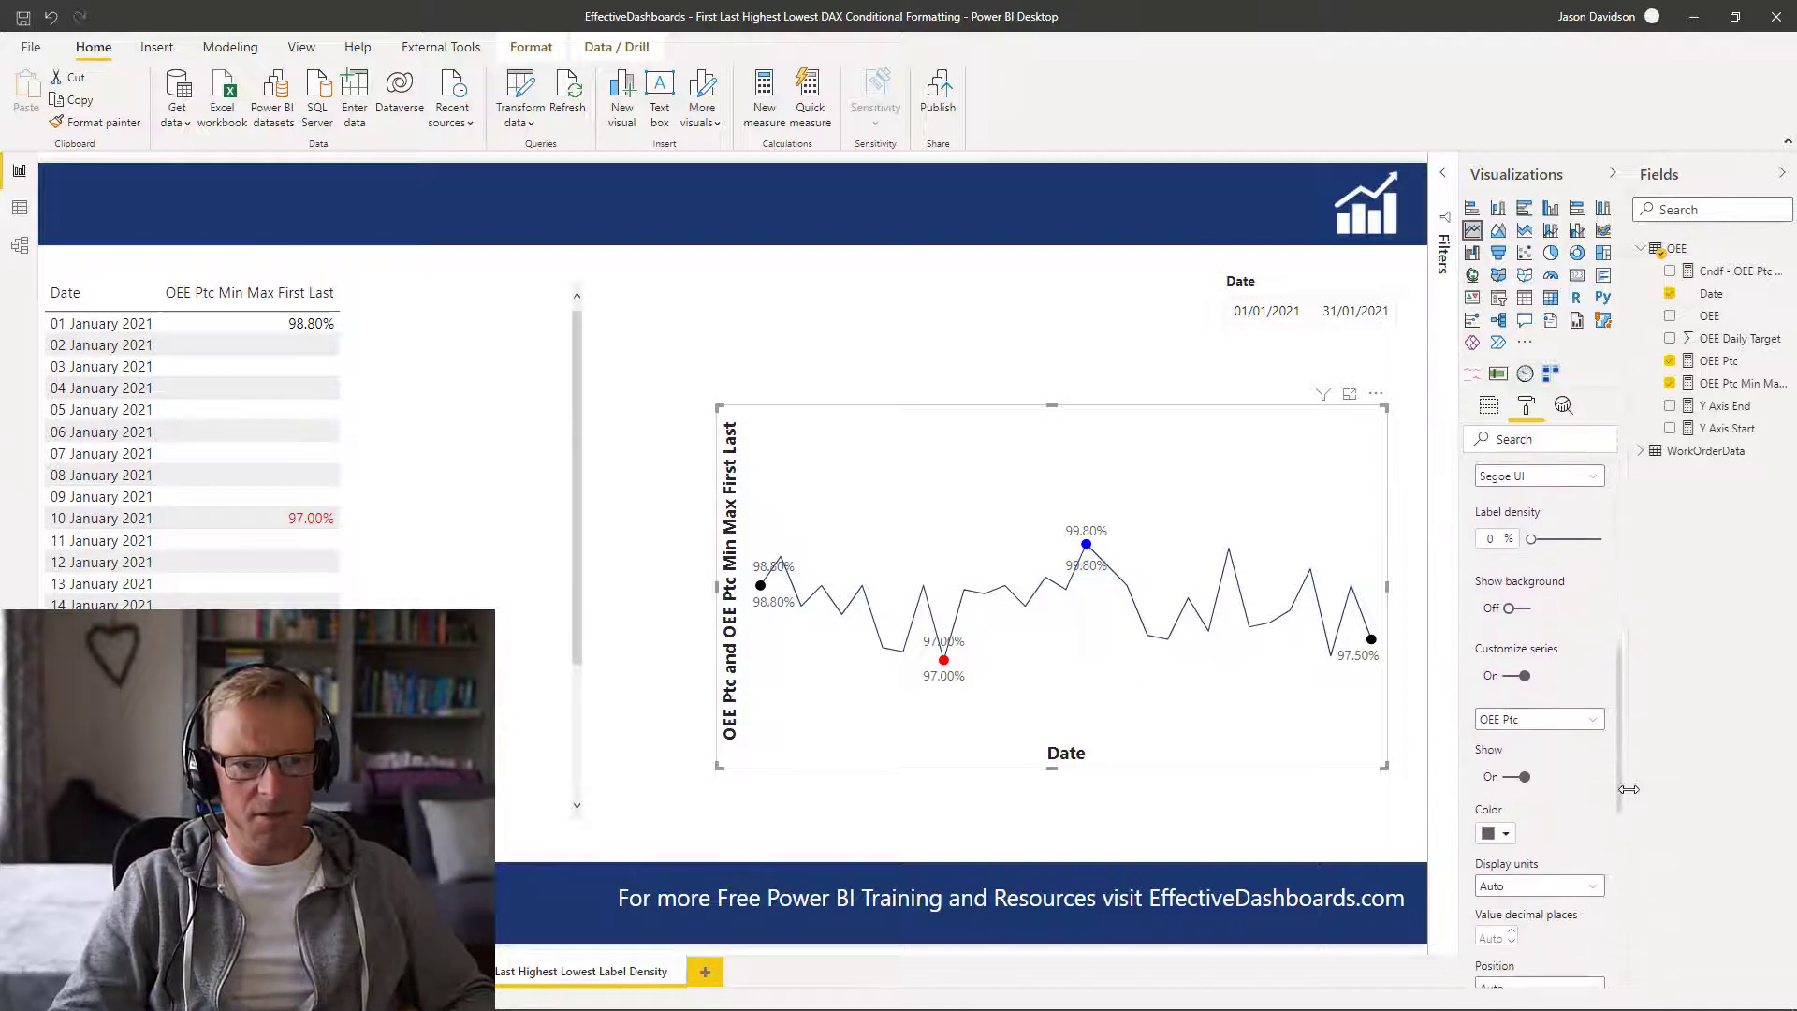
pyautogui.click(1526, 782)
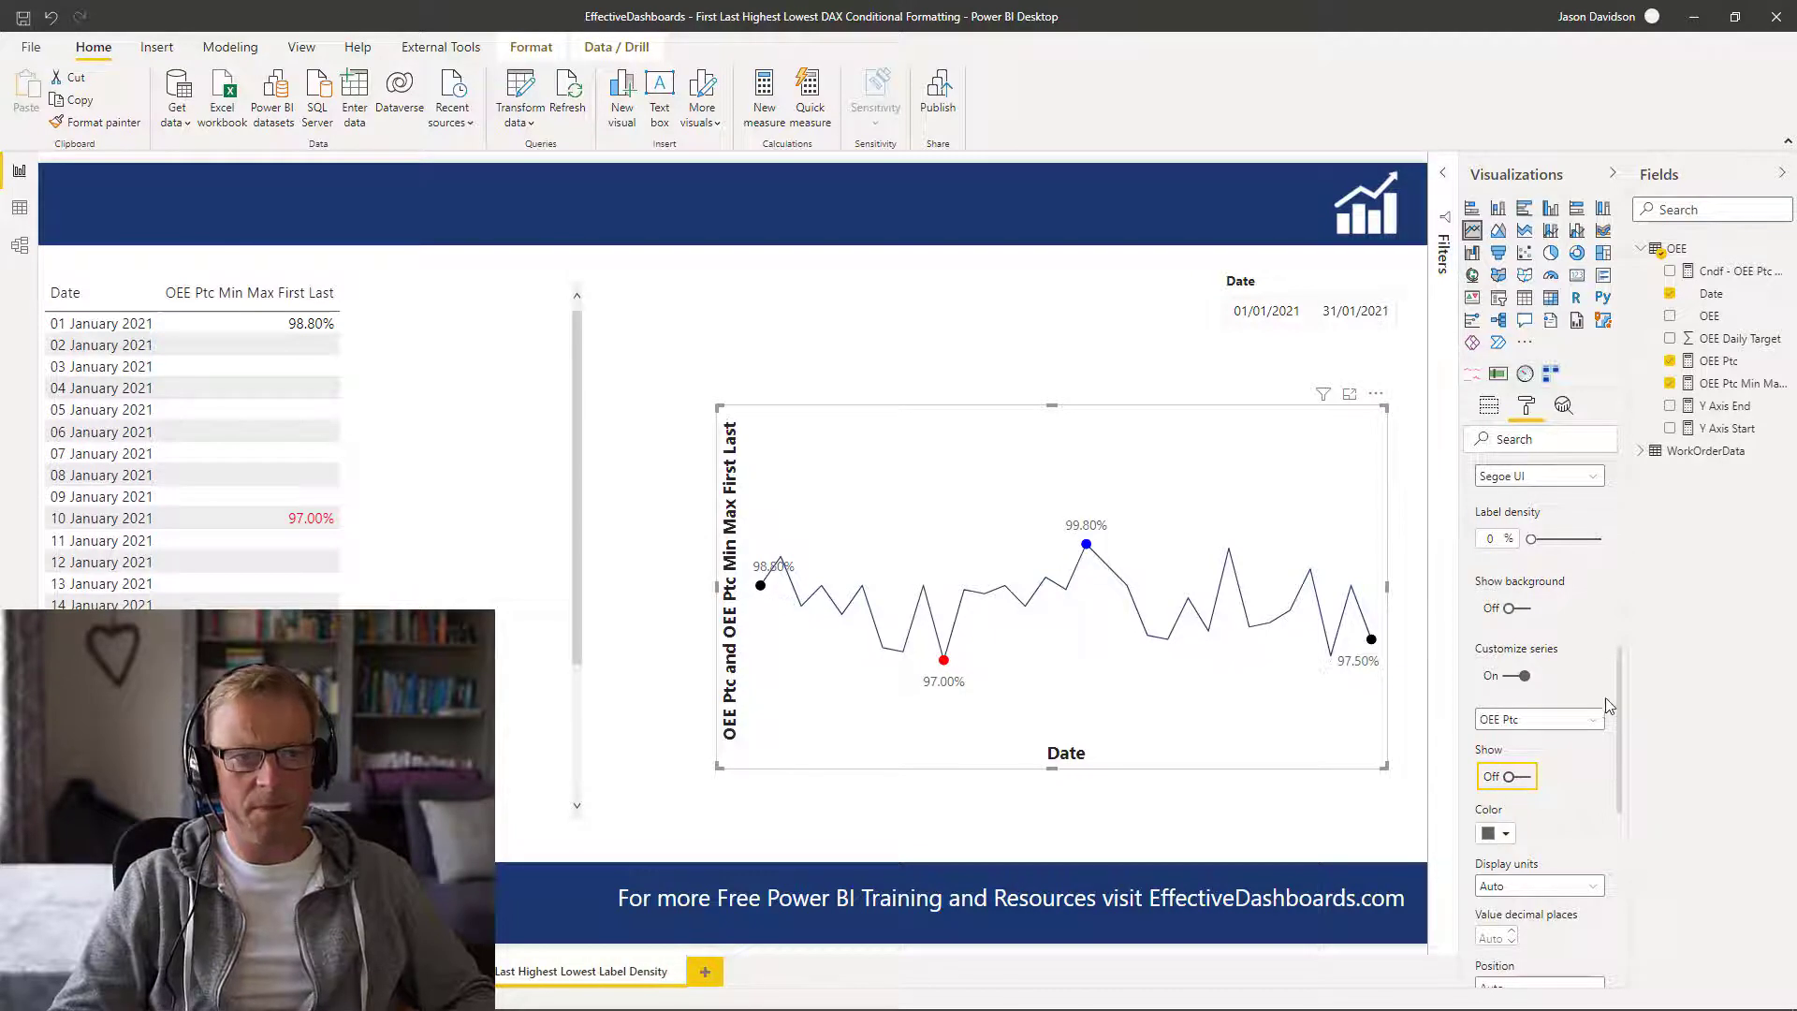
pyautogui.moveTo(1367, 640)
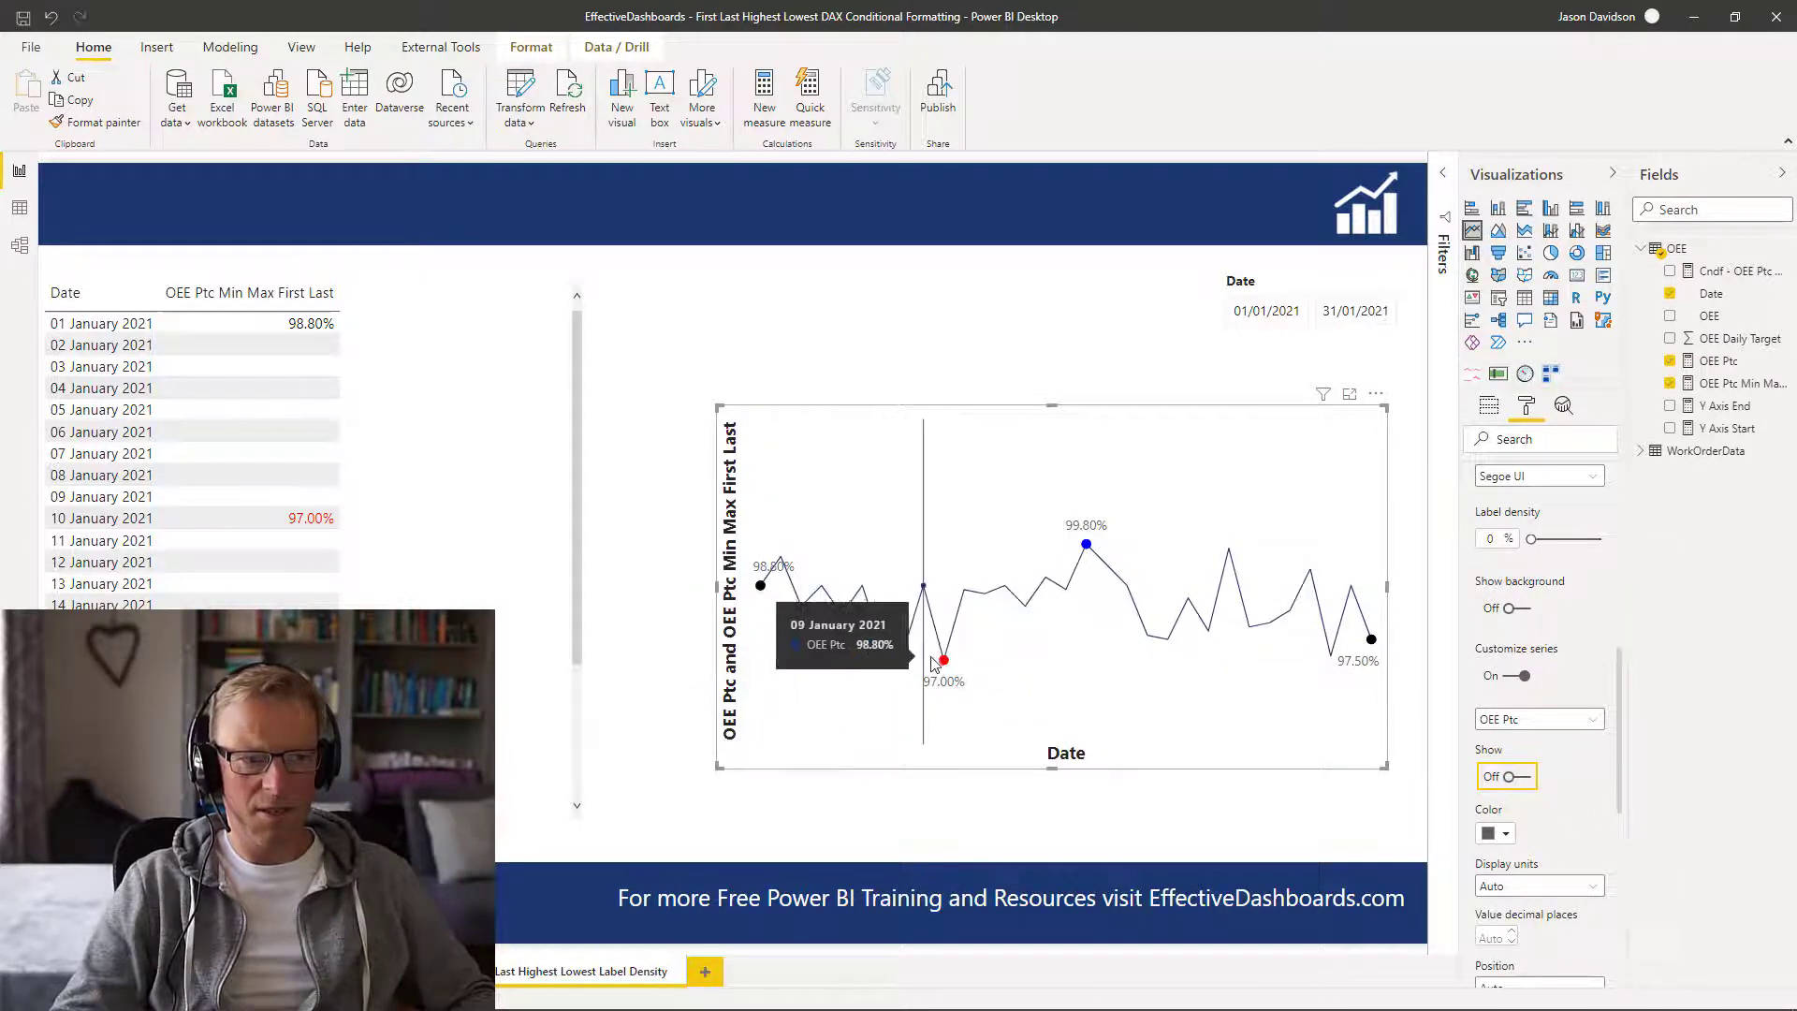
# - Change the MaxOOE colour in the Cndf - OEE Ptc Min Max First Last Colour measure to "Black" and collapse the formula
pyautogui.click(1035, 379)
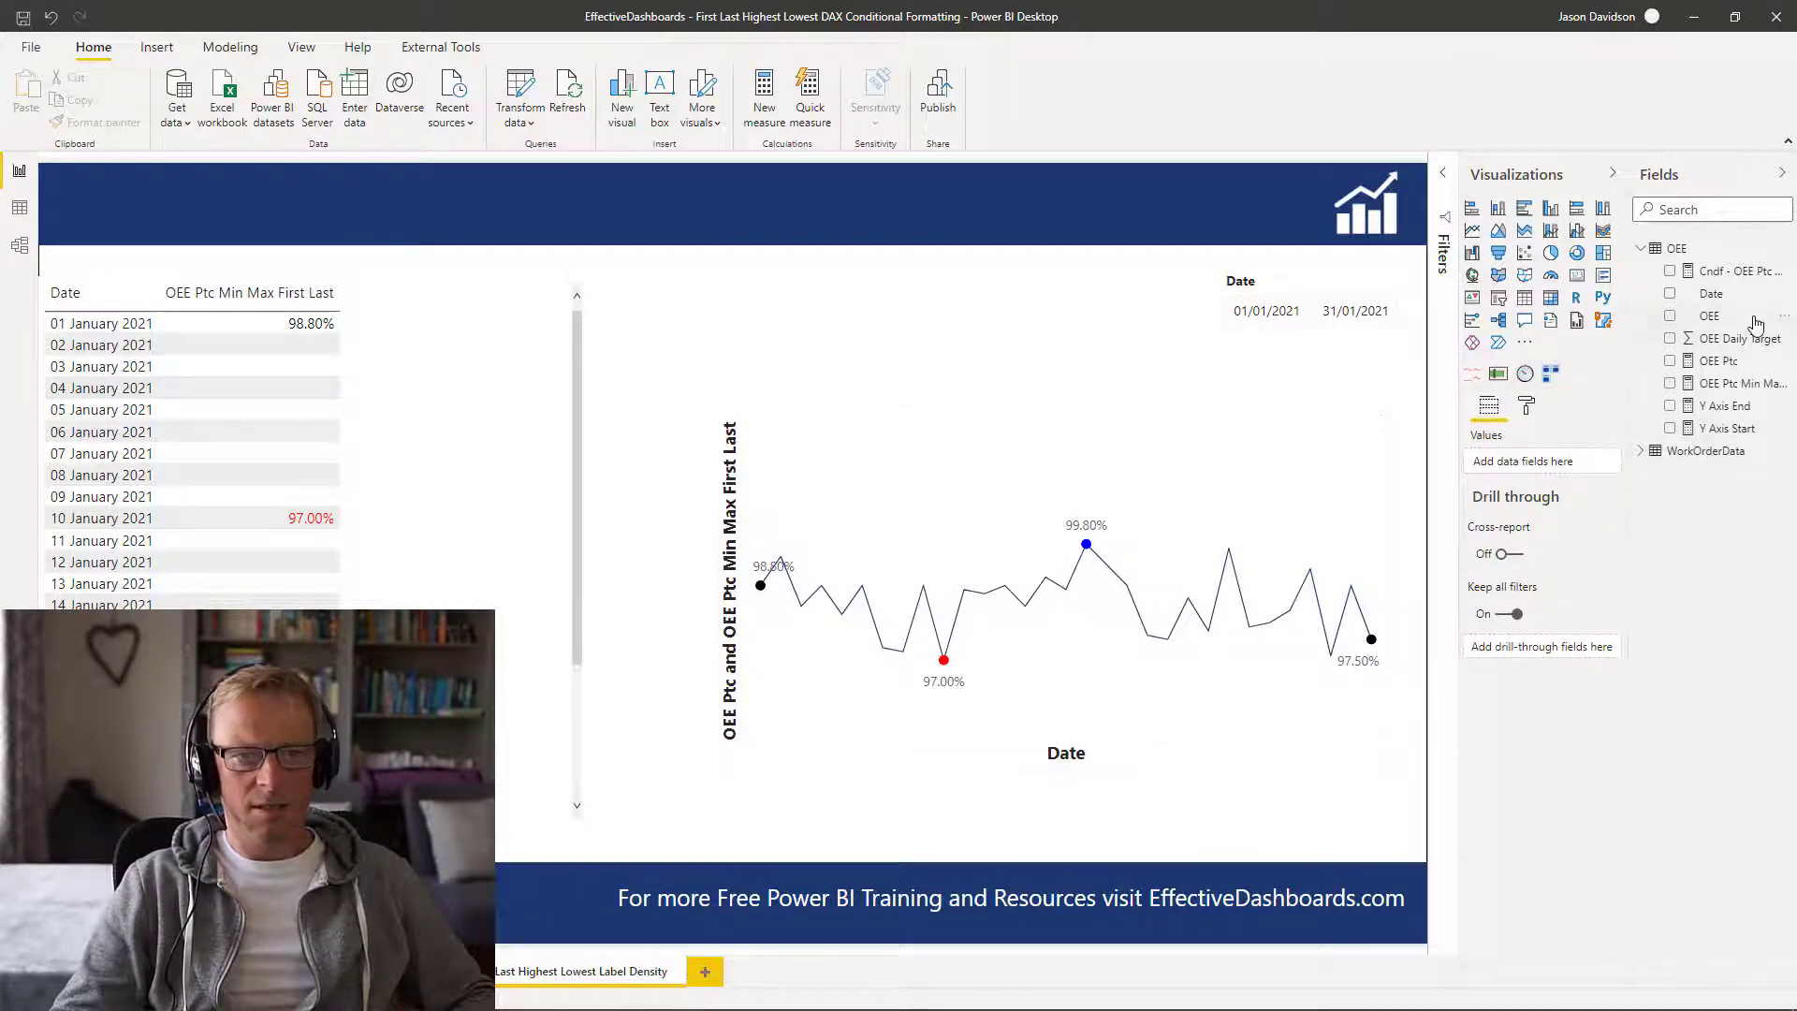
pyautogui.click(1731, 384)
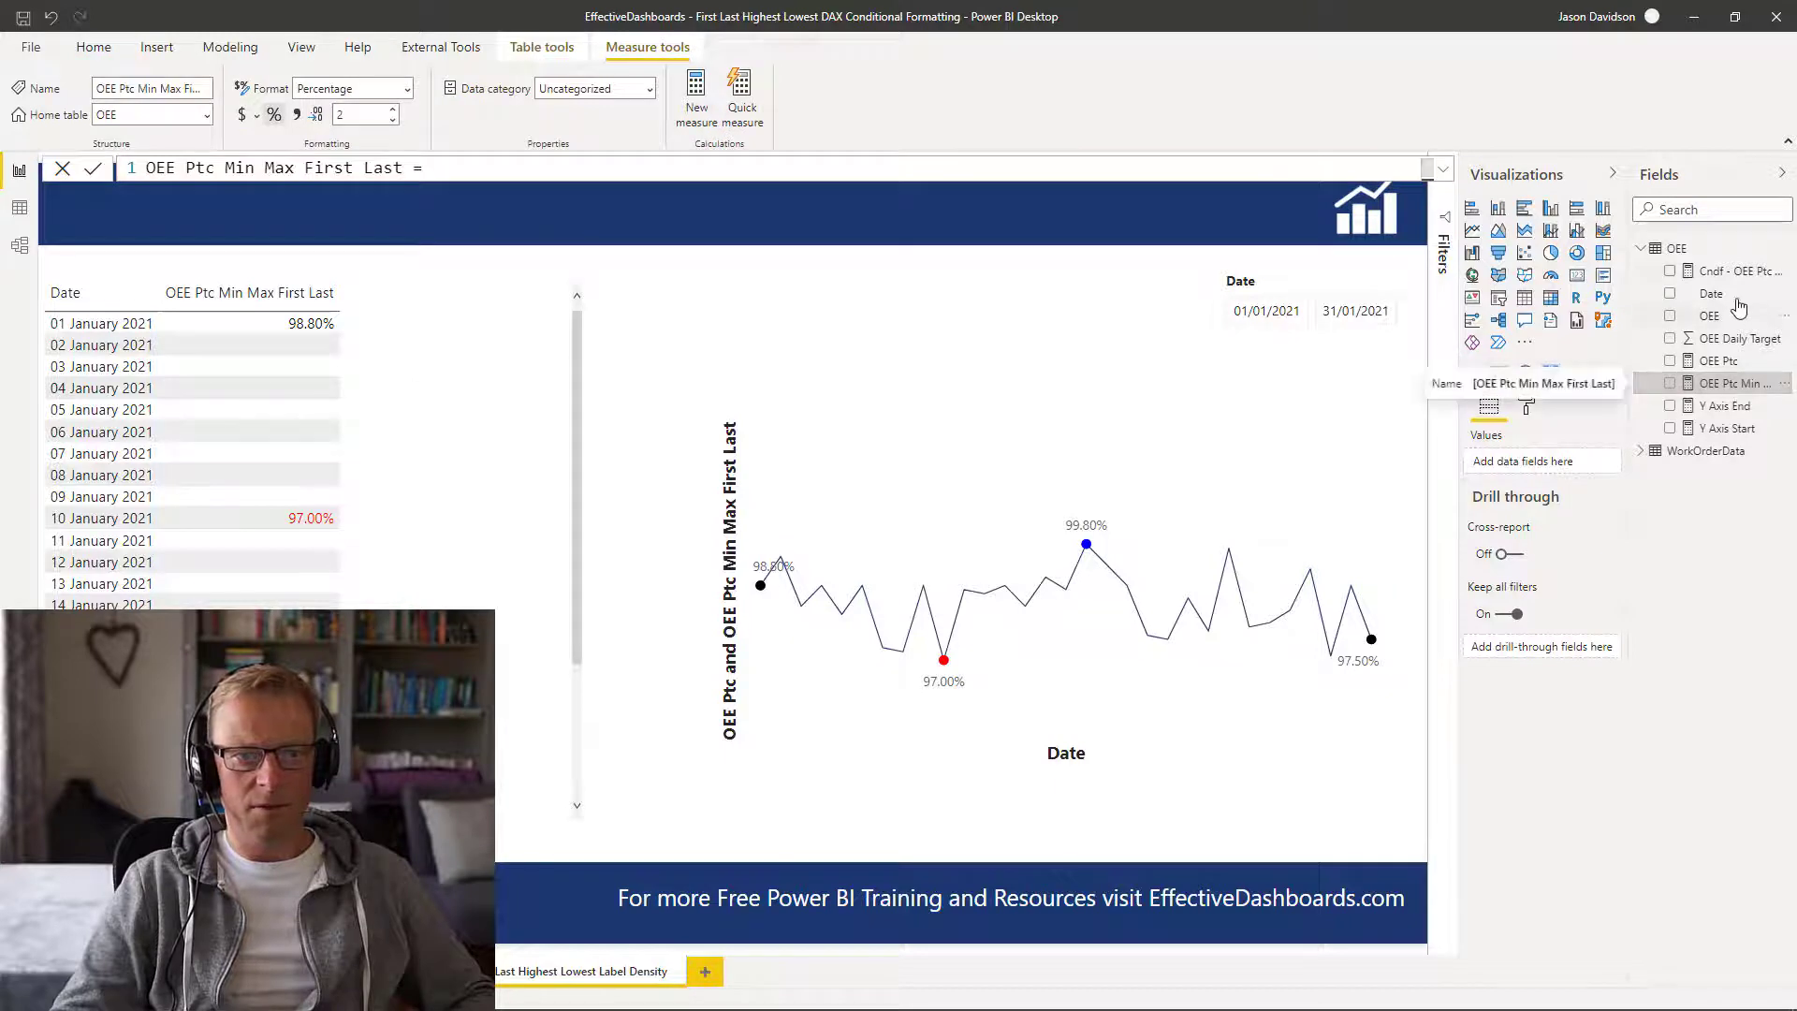
pyautogui.click(1731, 272)
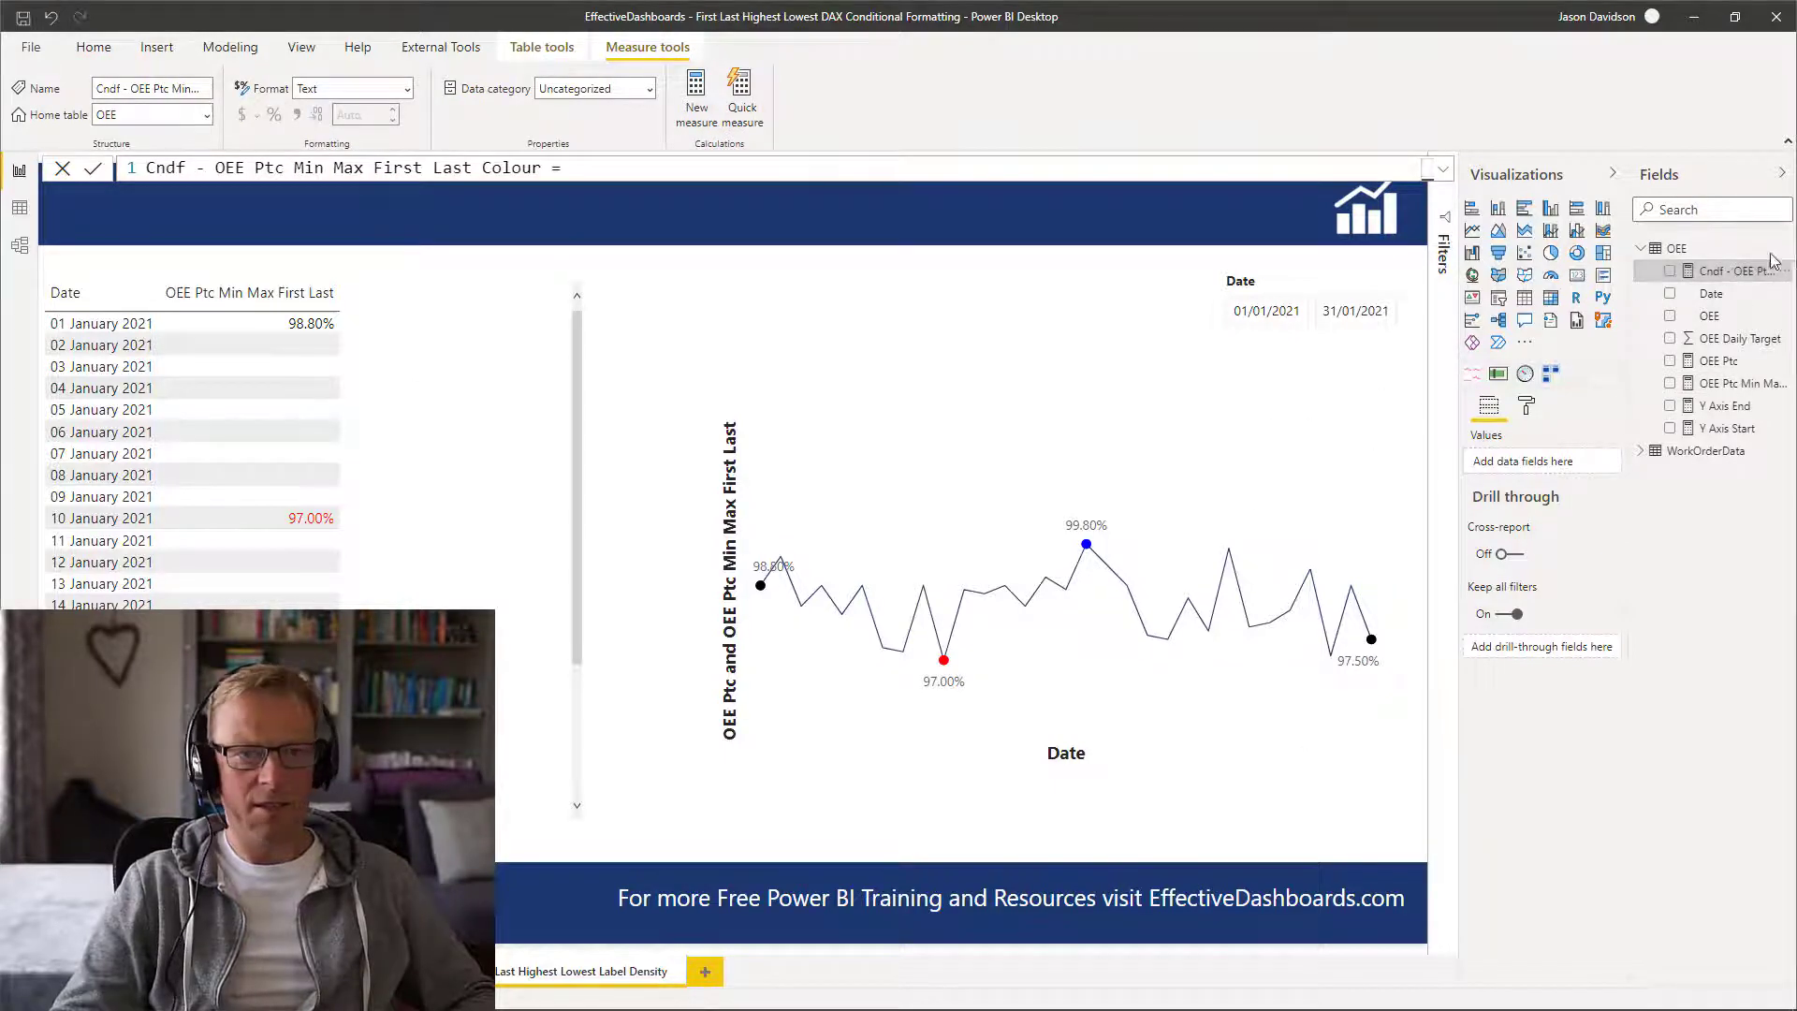
pyautogui.click(1446, 174)
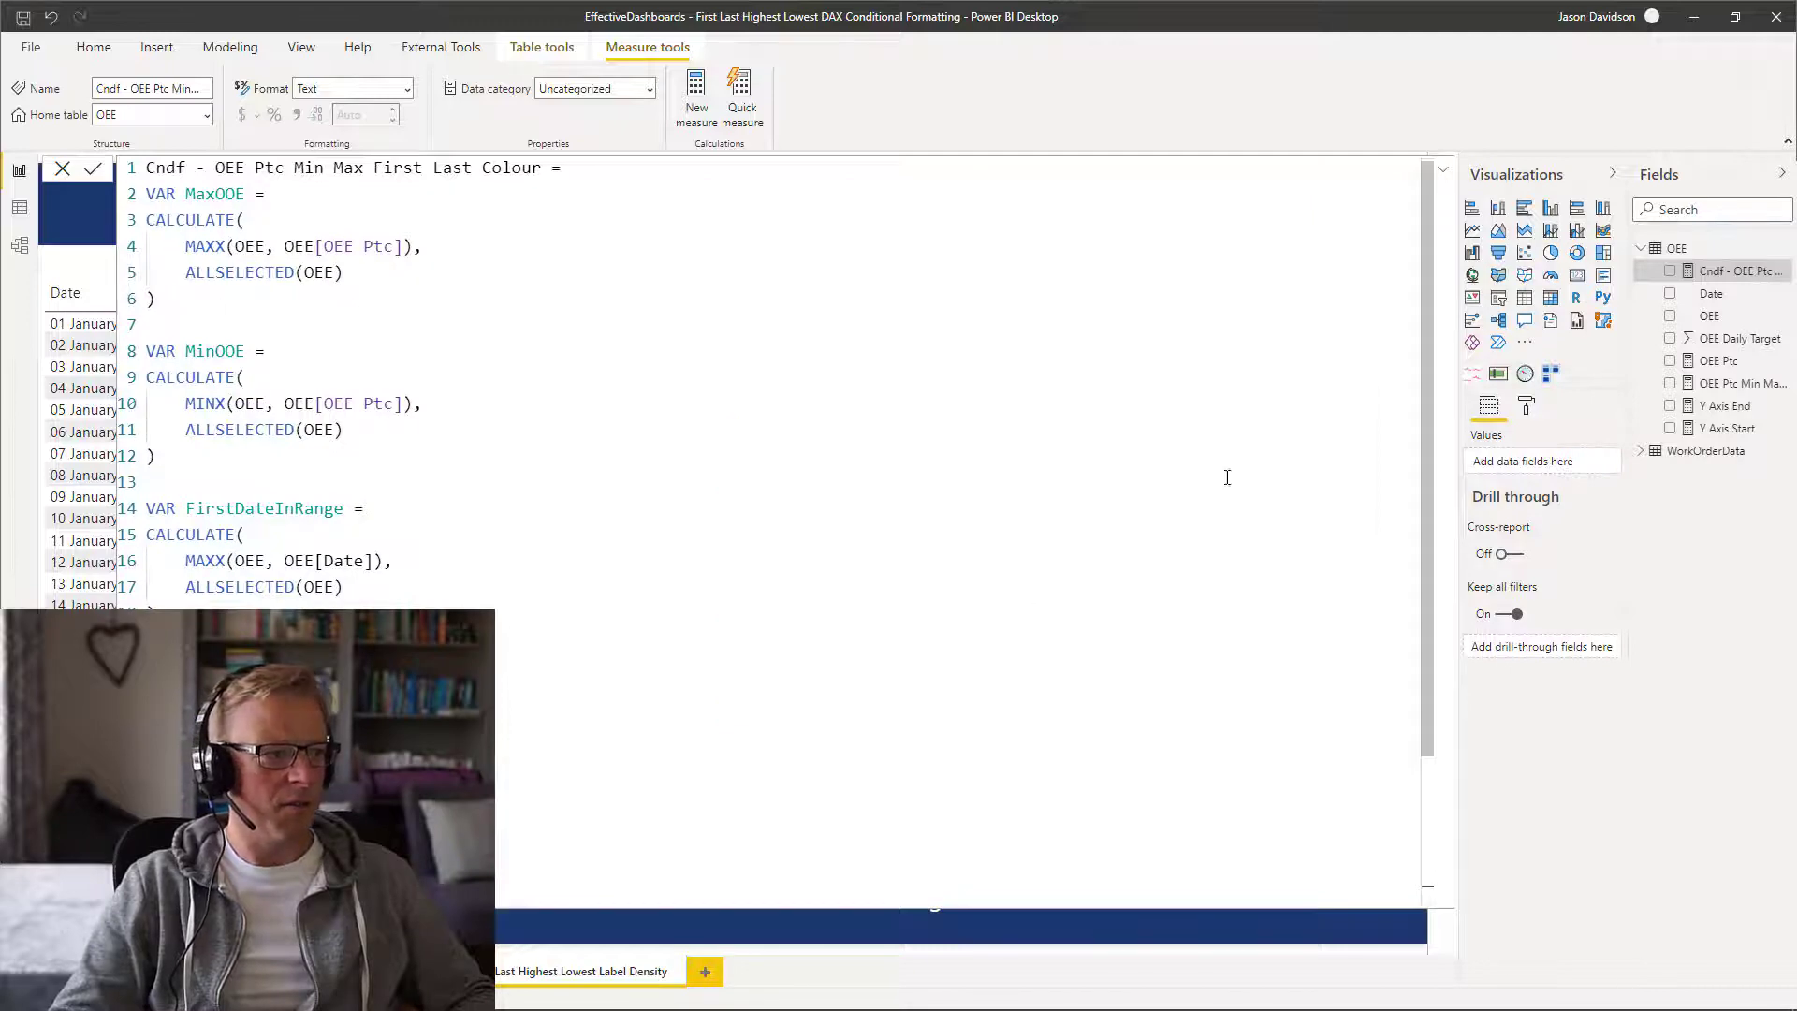
pyautogui.scroll(-3, 1424, 375)
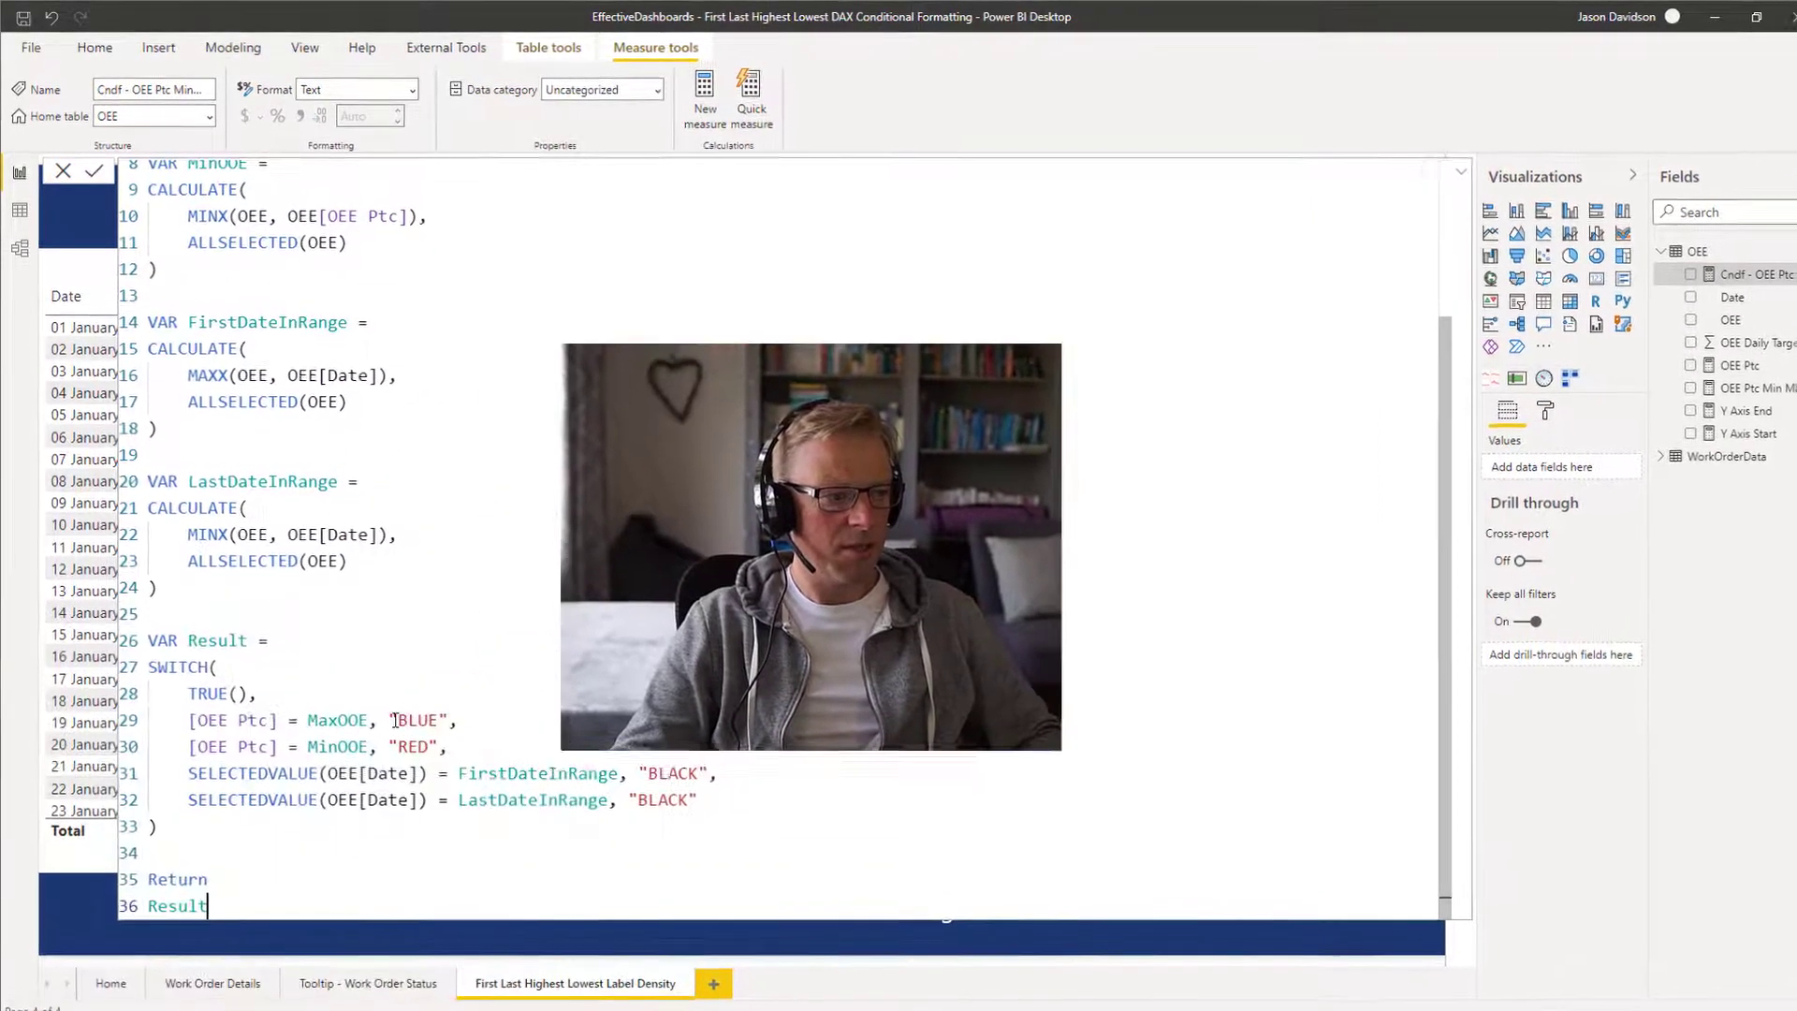
pyautogui.moveTo(408, 720); pyautogui.dragTo(430, 720)
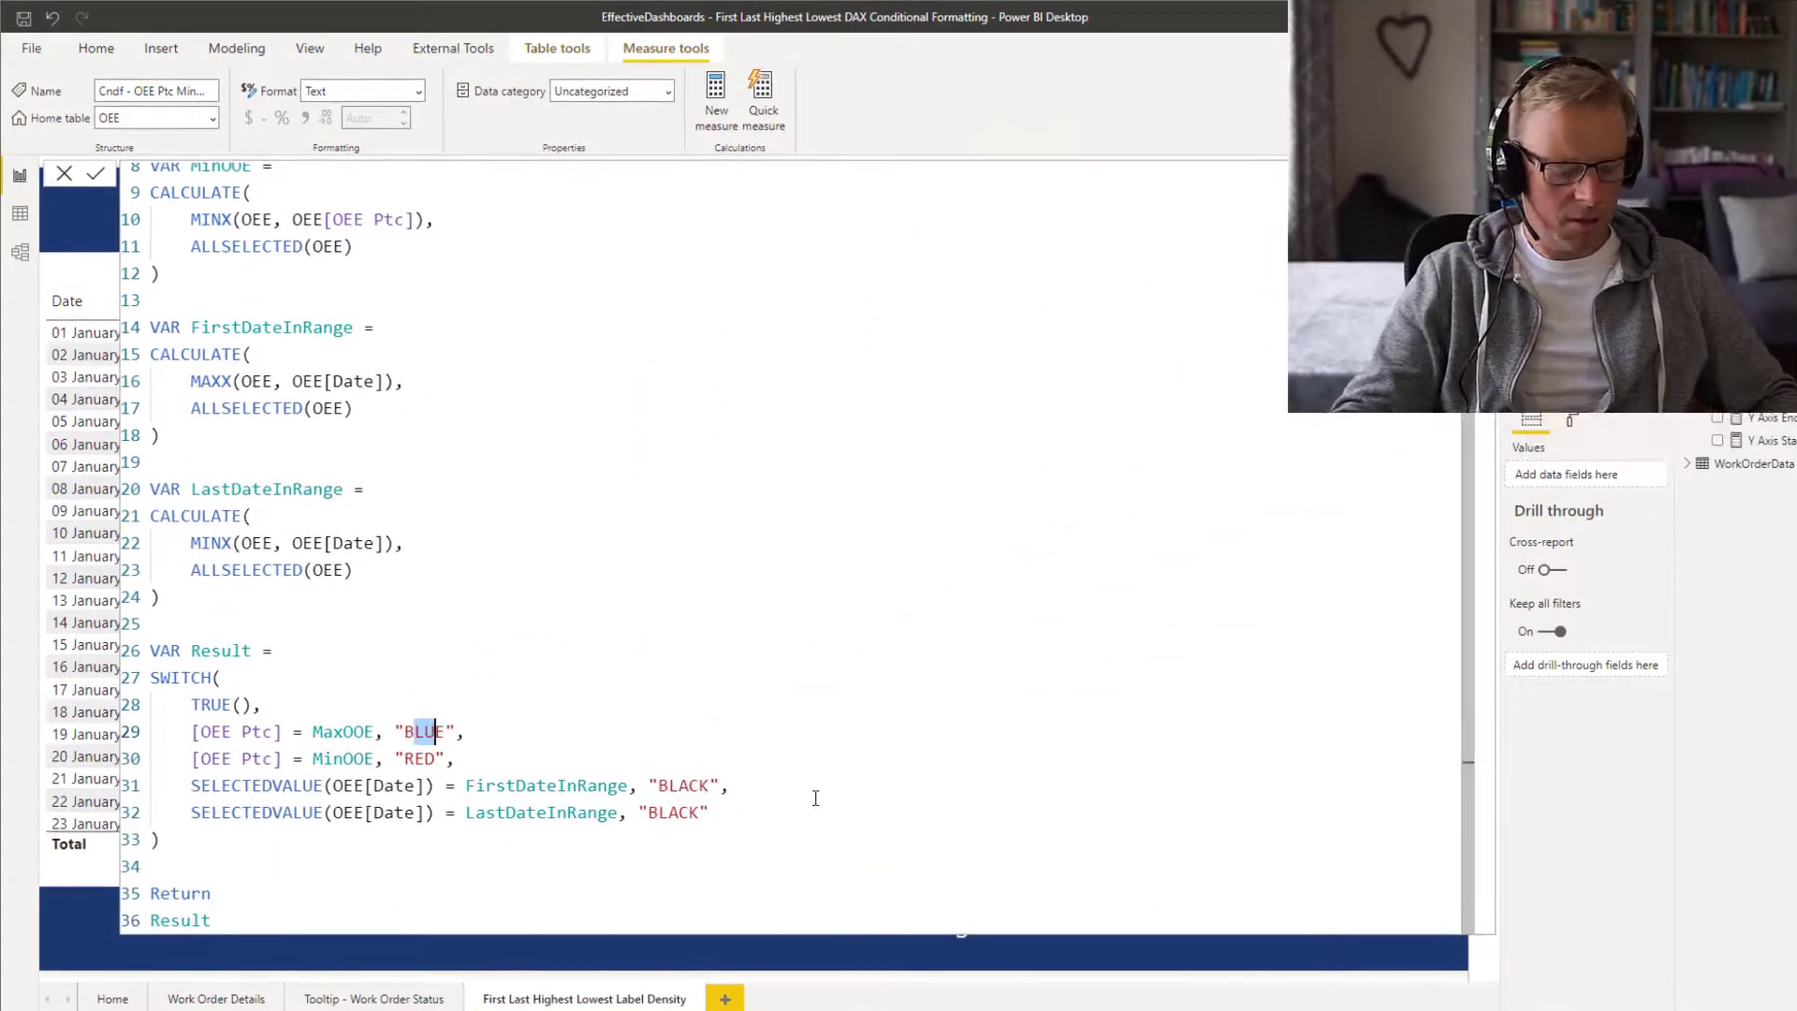
pyautogui.write('l')
pyautogui.press('Delete')
pyautogui.write('ack')
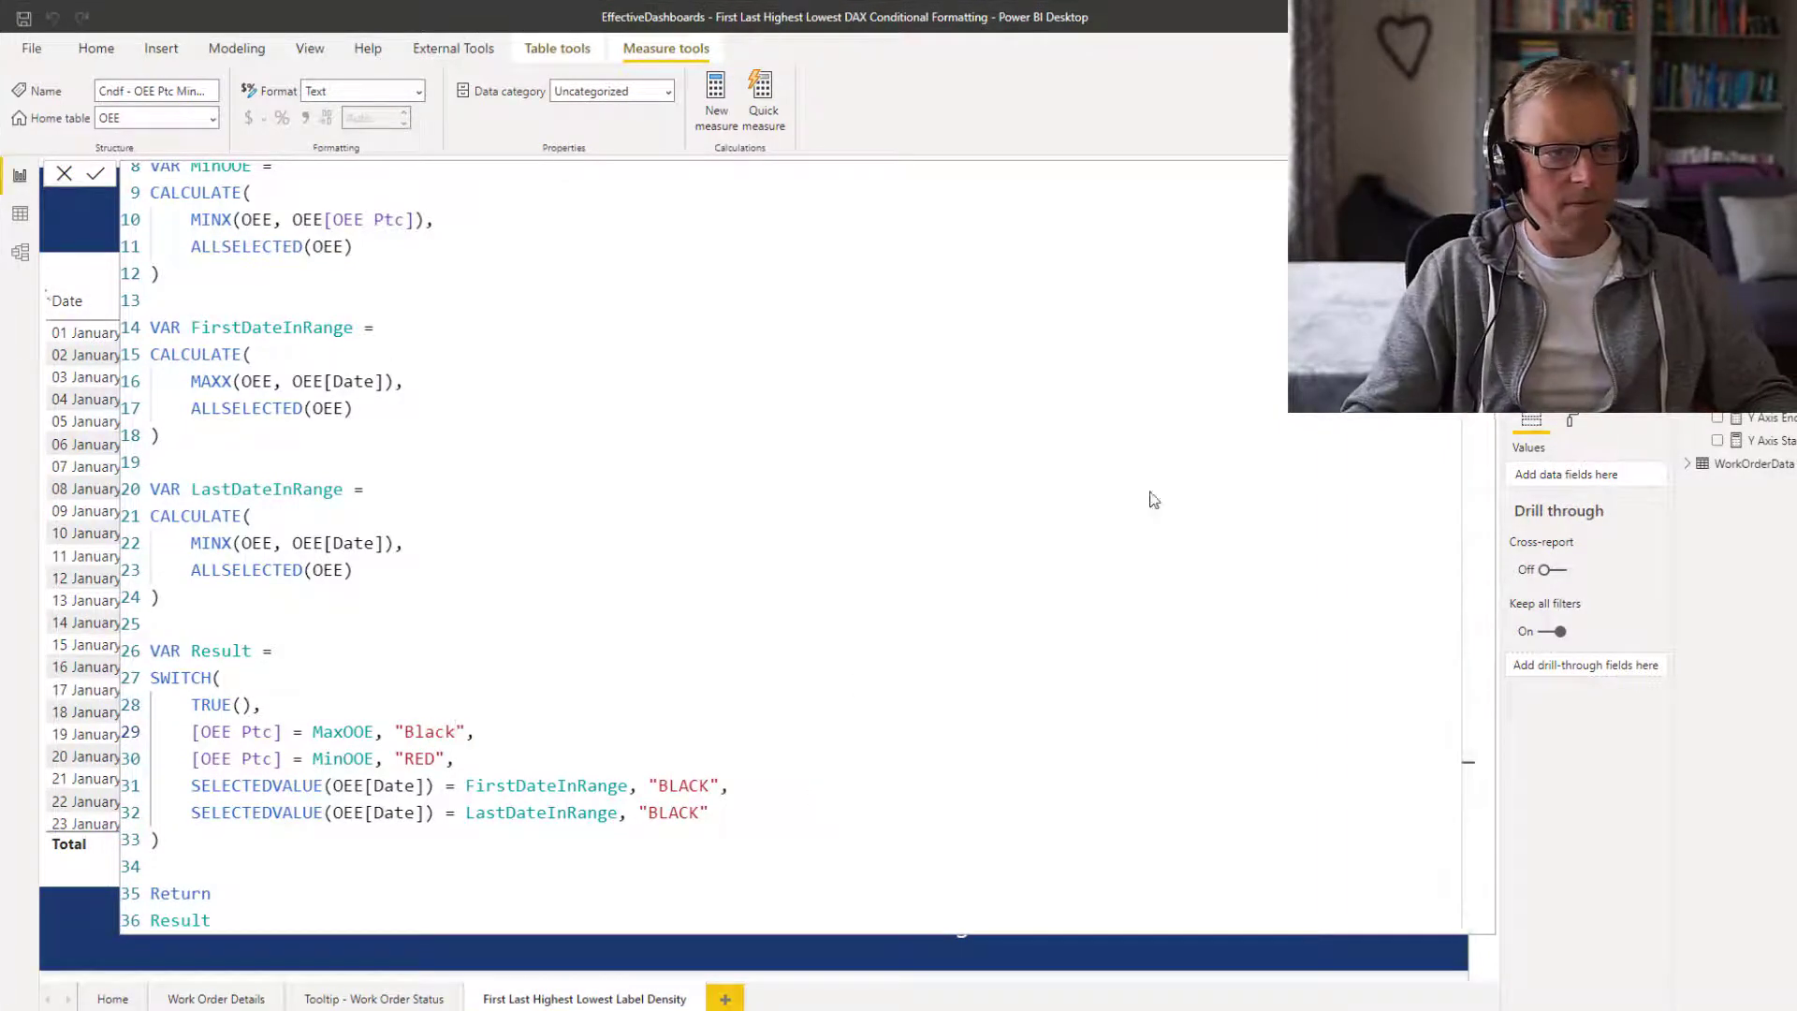
pyautogui.click(1482, 174)
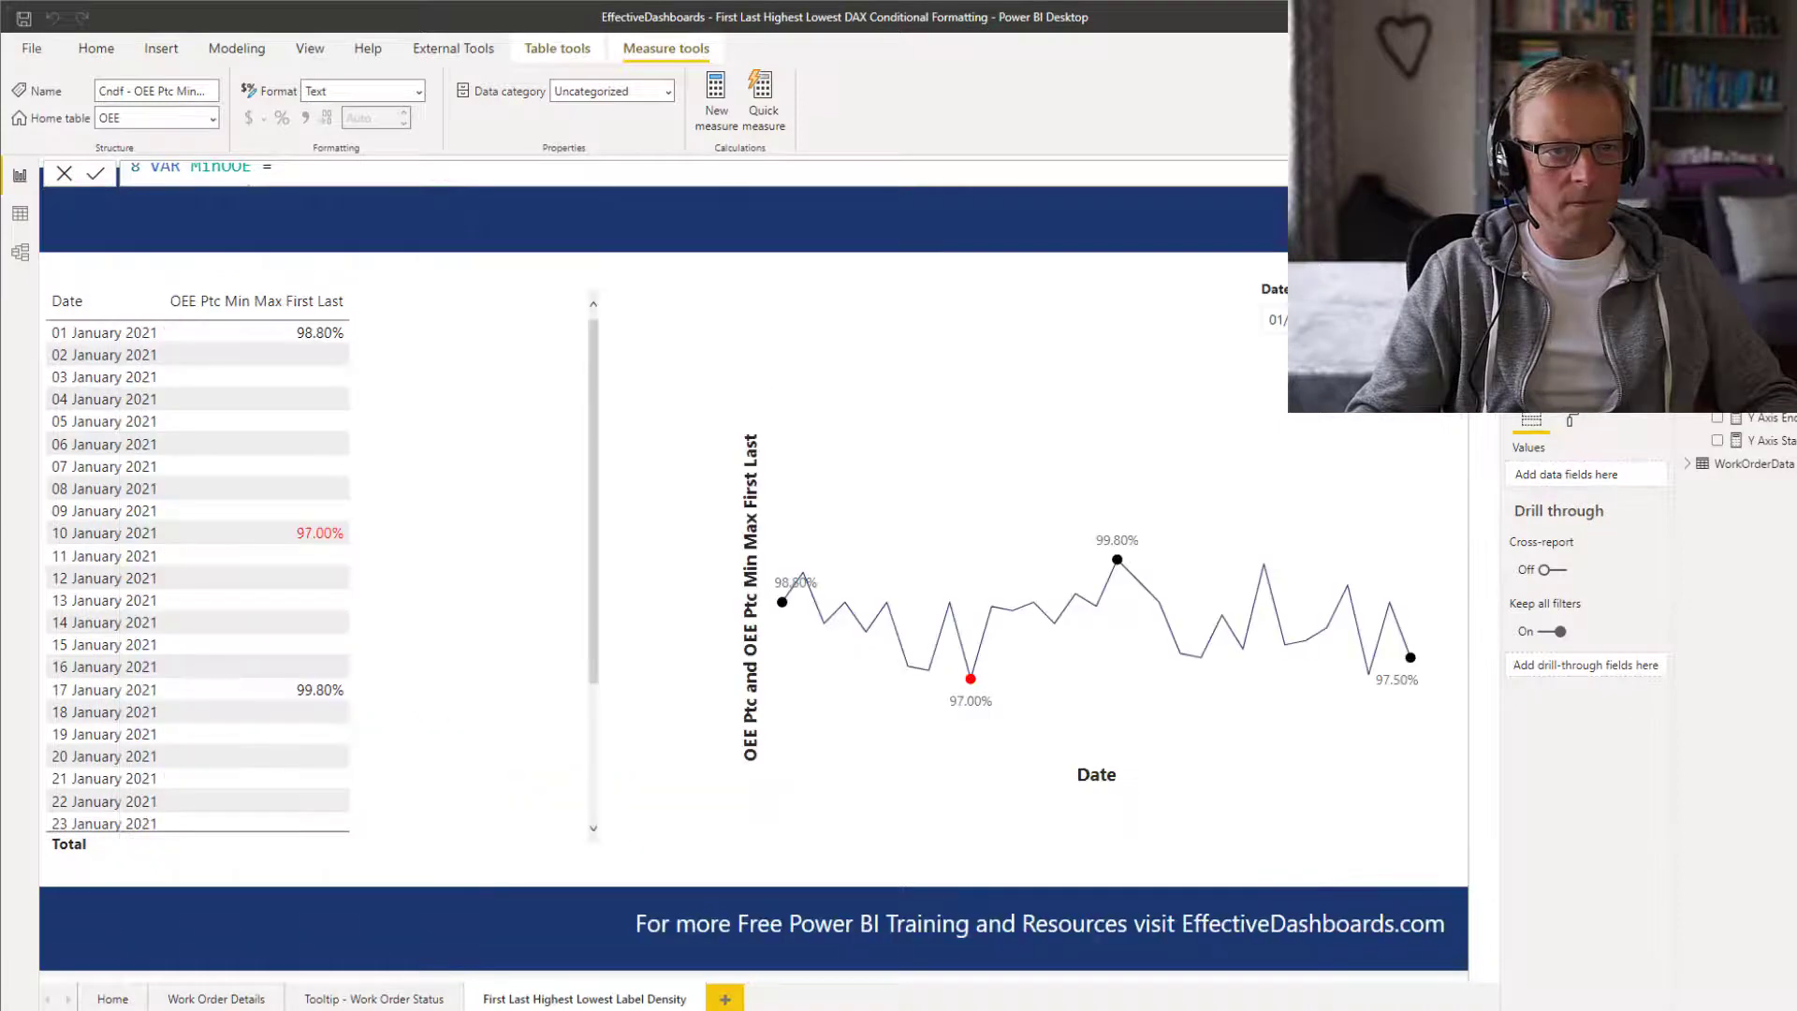